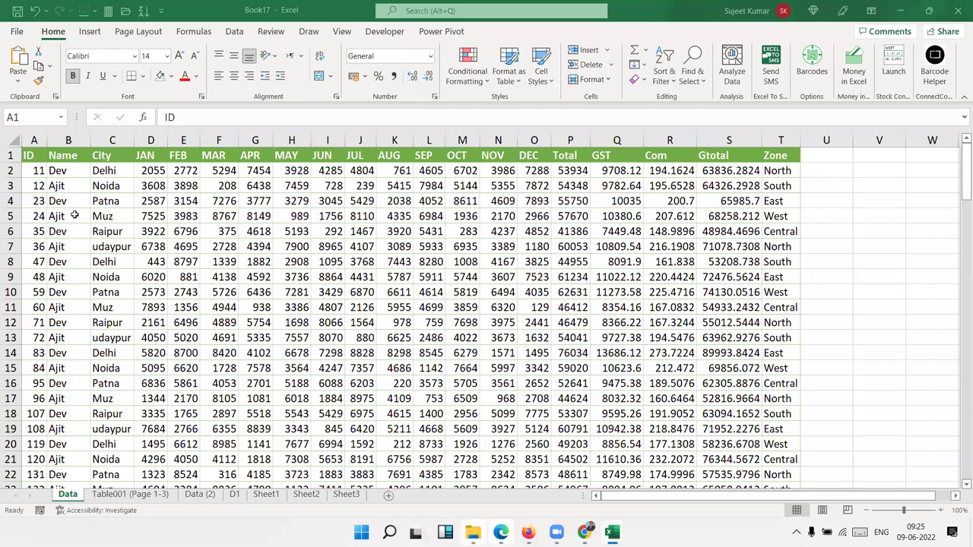
Step: Select A1 on the Data sheet and browse the Highlight Cells, Top/Bottom and Icon Sets rule menus
click(74, 212)
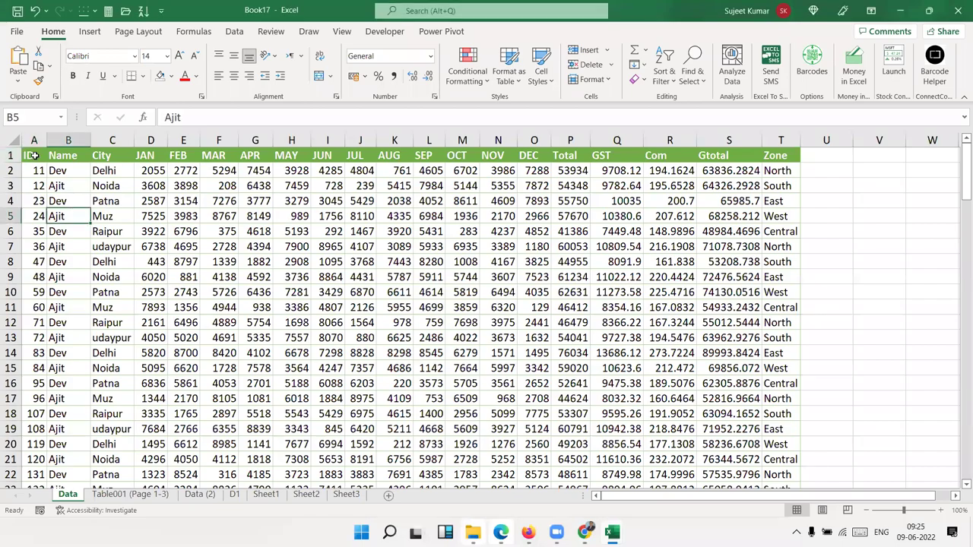
click(9, 155)
click(467, 65)
mouse_move(466, 107)
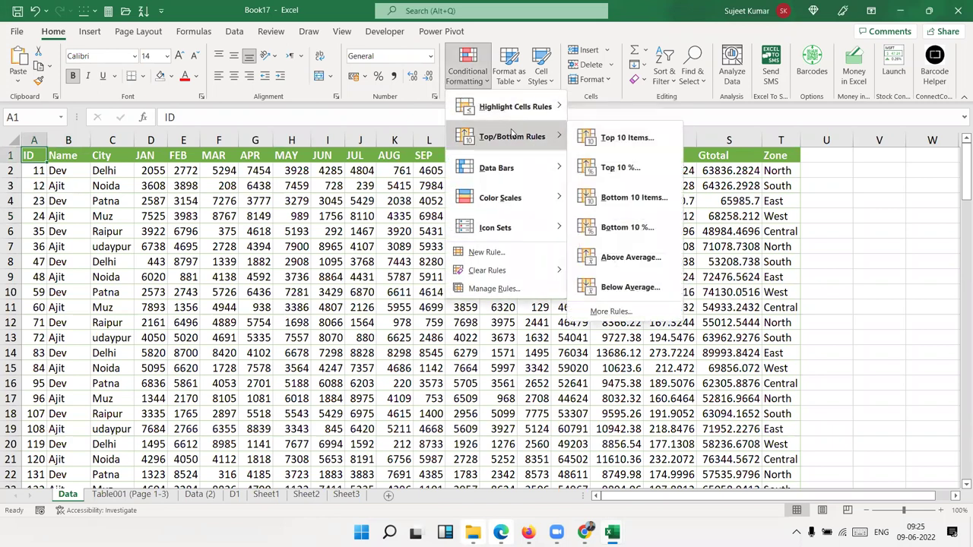
mouse_move(516, 166)
mouse_move(513, 235)
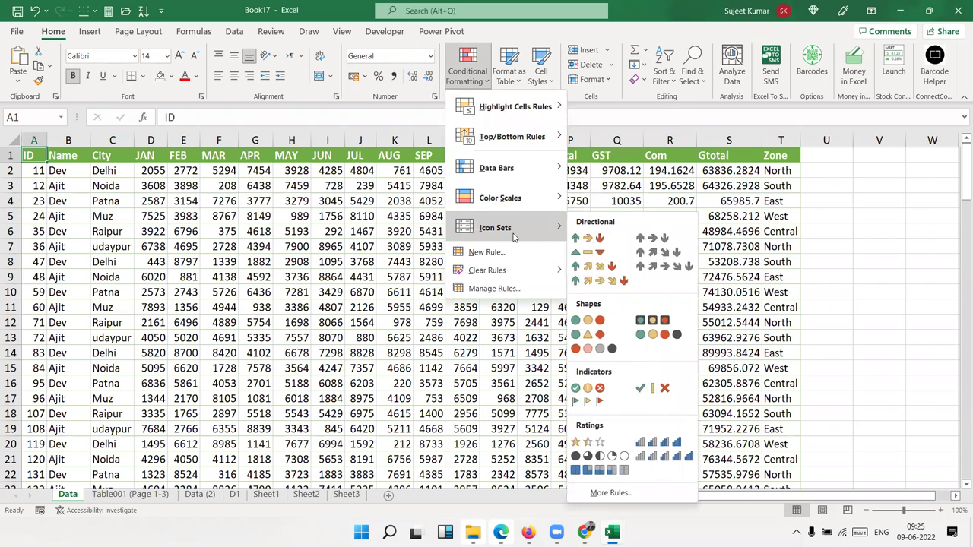
mouse_move(516, 108)
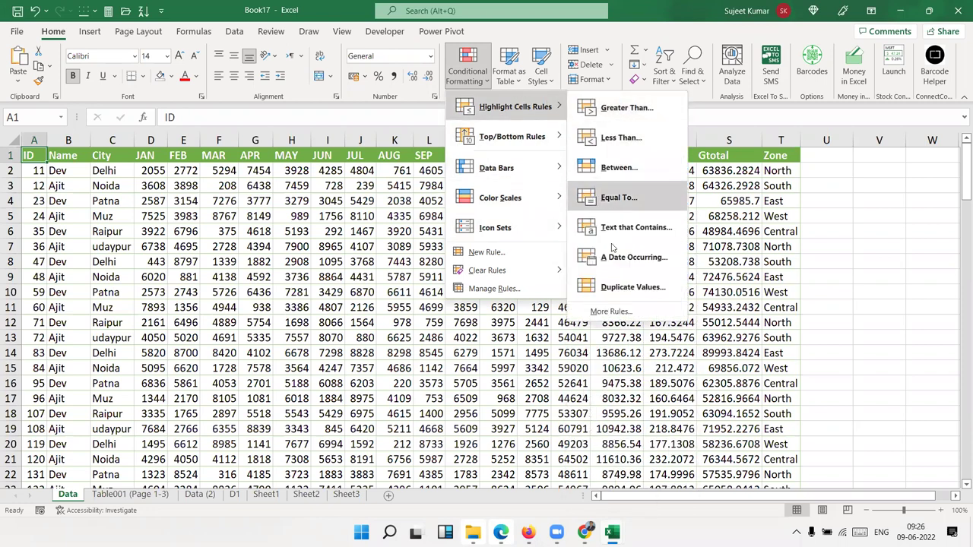
Step: Draft a new rule for cell values not between 50 and 80 with a yellow fill
click(611, 312)
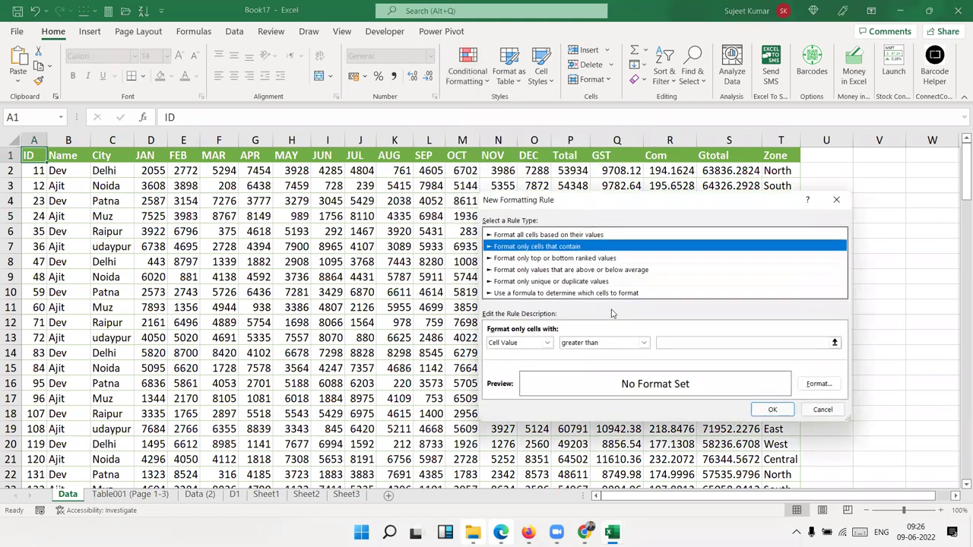
click(577, 343)
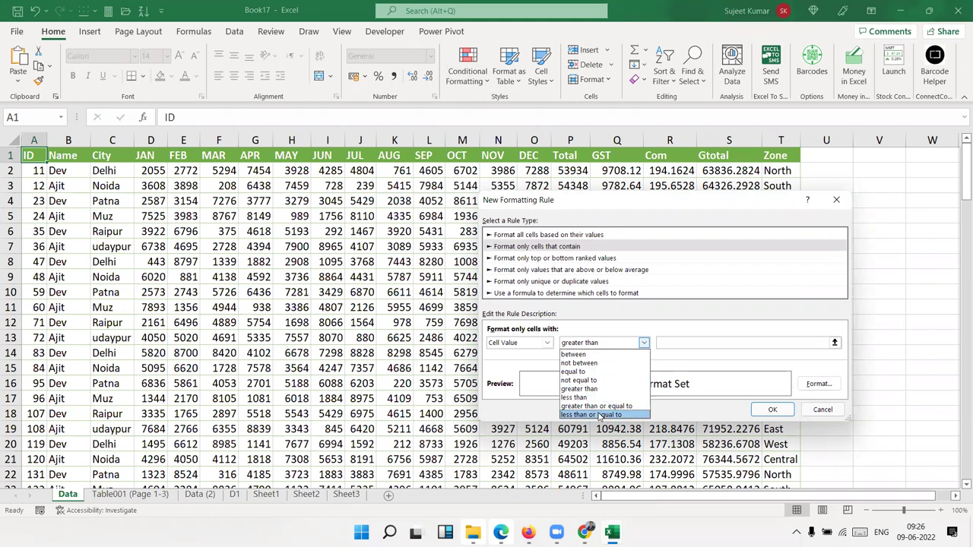
click(579, 363)
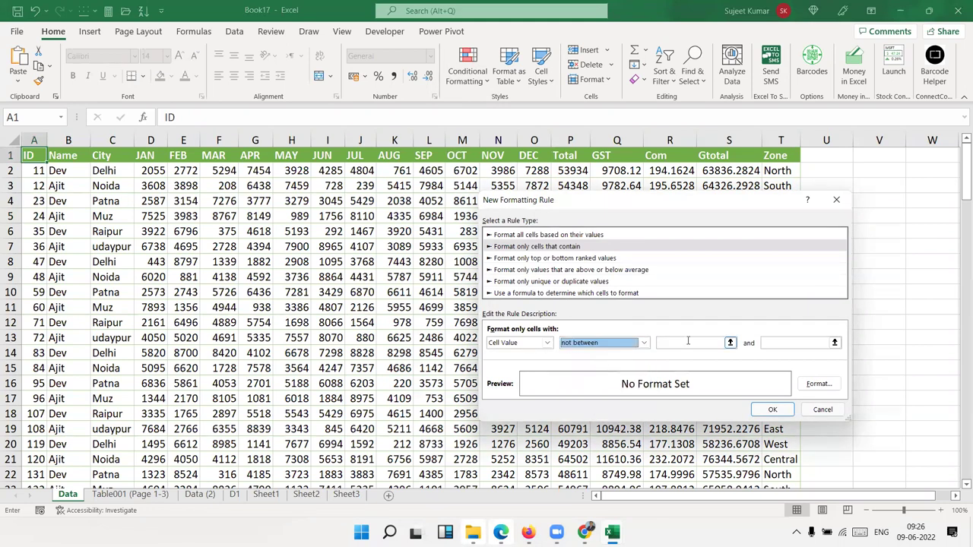
click(688, 341)
text(50)
key(Tab)
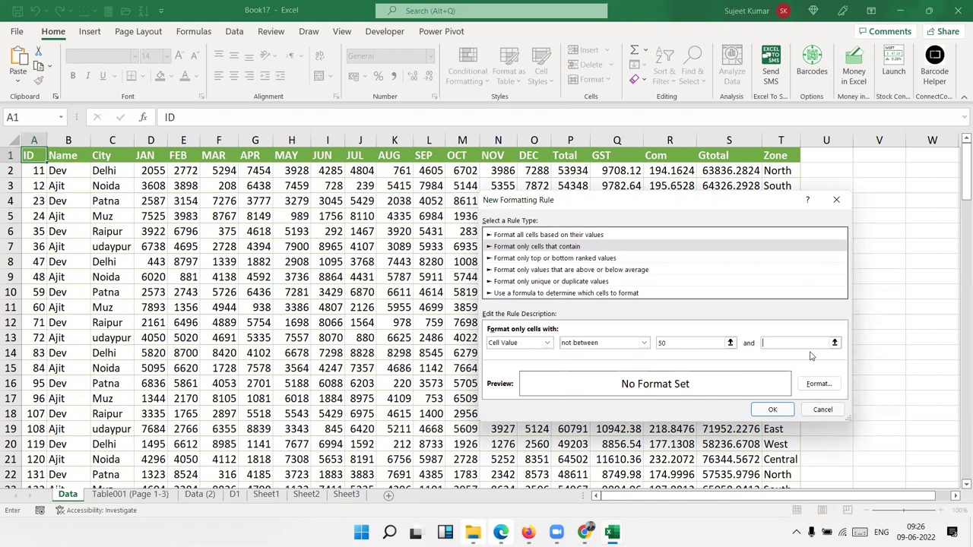
text(100)
click(819, 383)
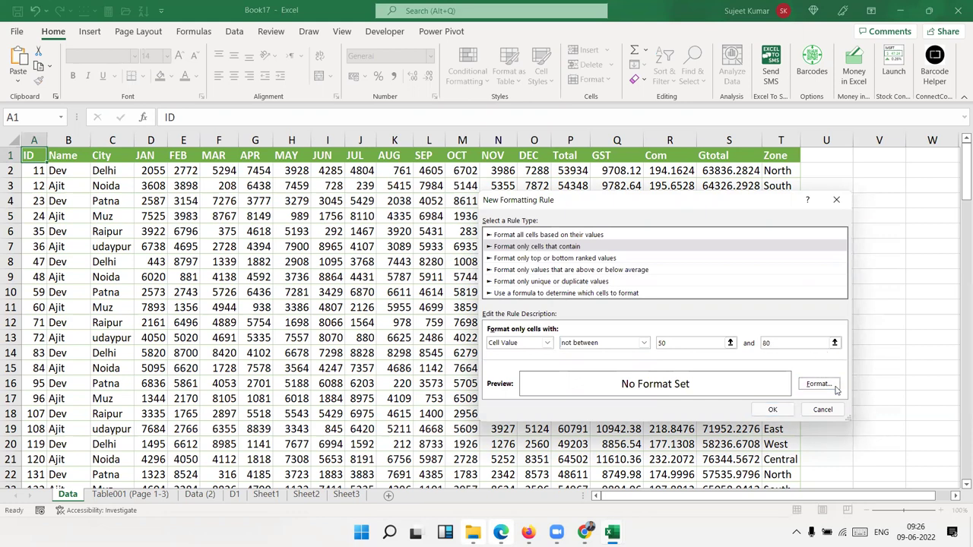
click(550, 265)
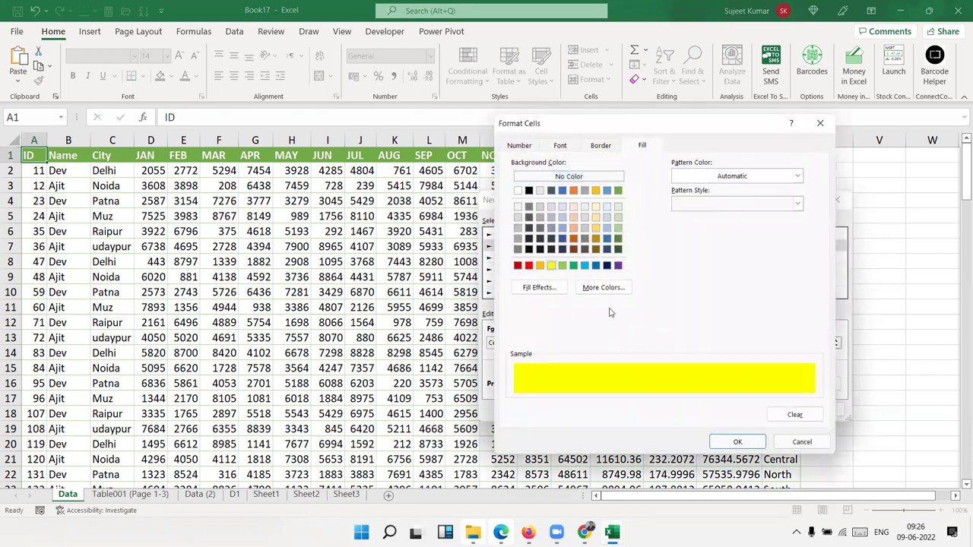
click(737, 443)
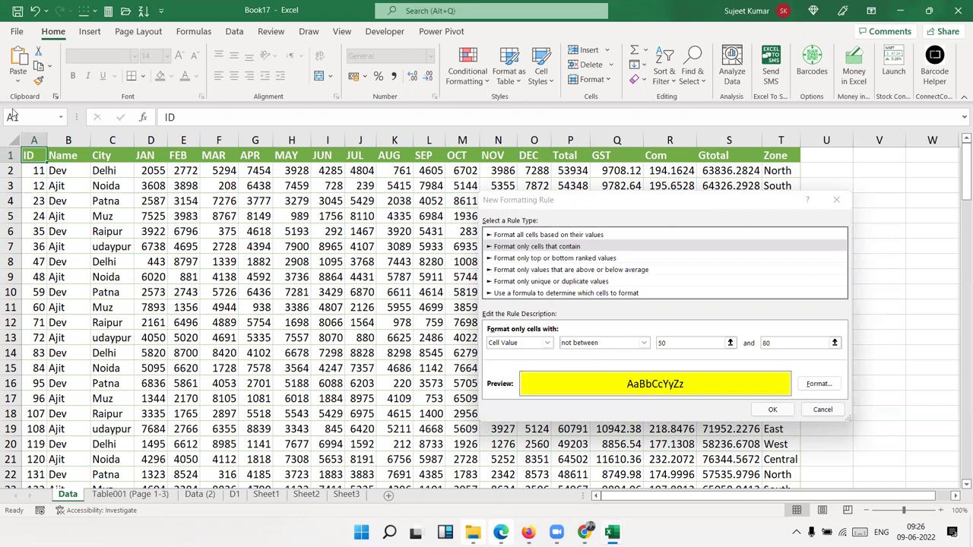
Step: Switch the rule to Specific Text and try the not containing, beginning with and ending with matches
click(513, 344)
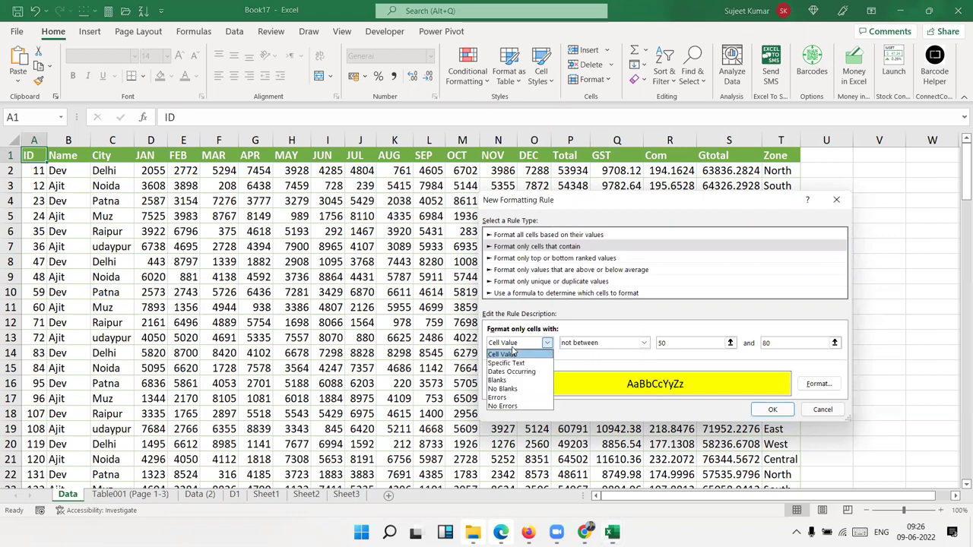
click(513, 363)
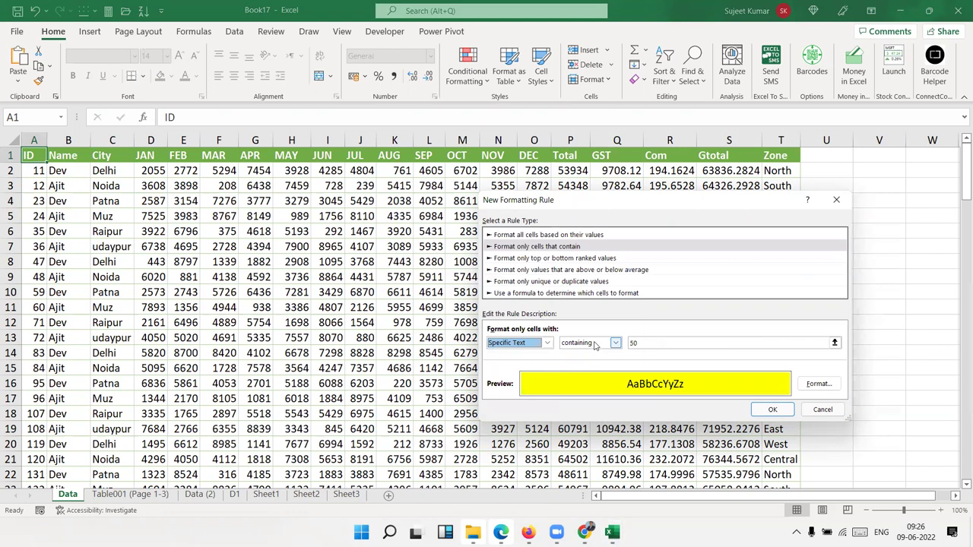
click(595, 343)
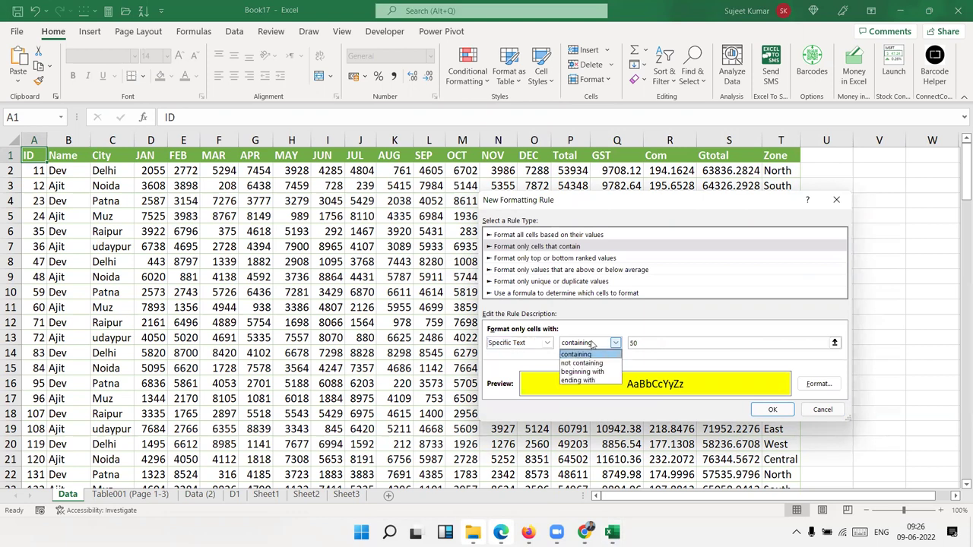
click(585, 364)
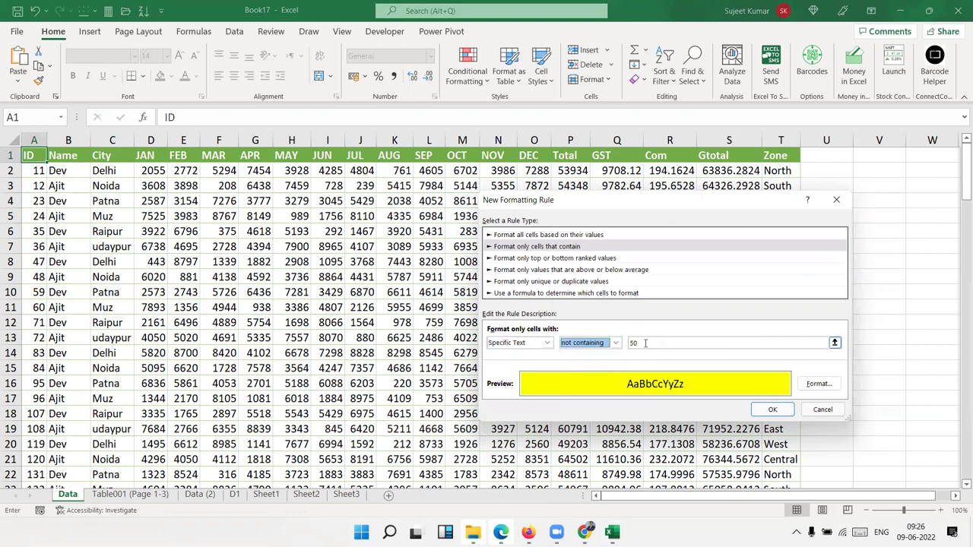
text(Singh)
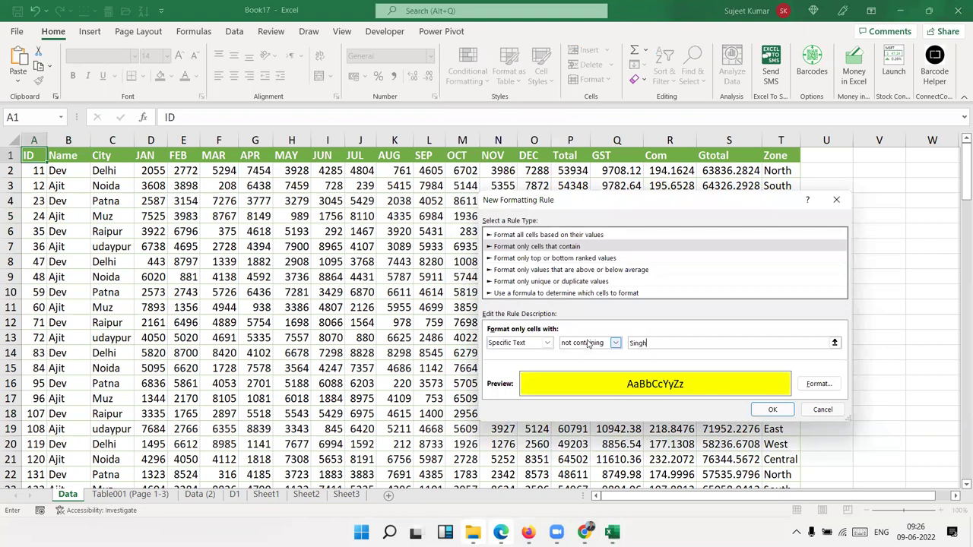
click(587, 344)
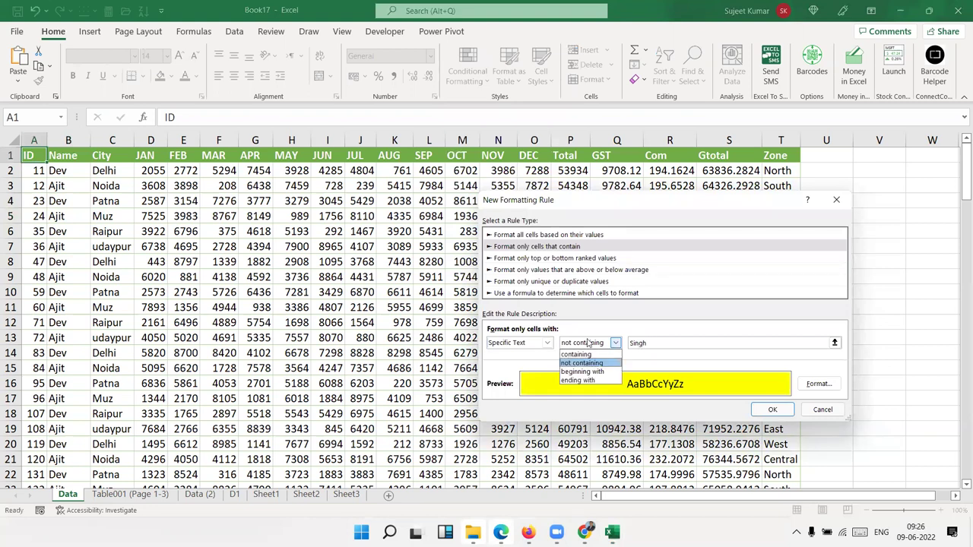
click(582, 371)
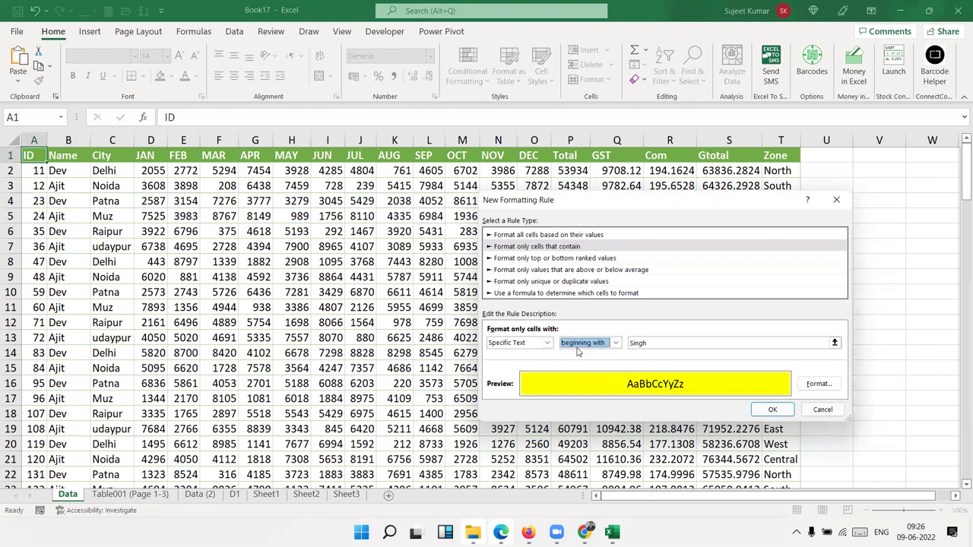
click(579, 343)
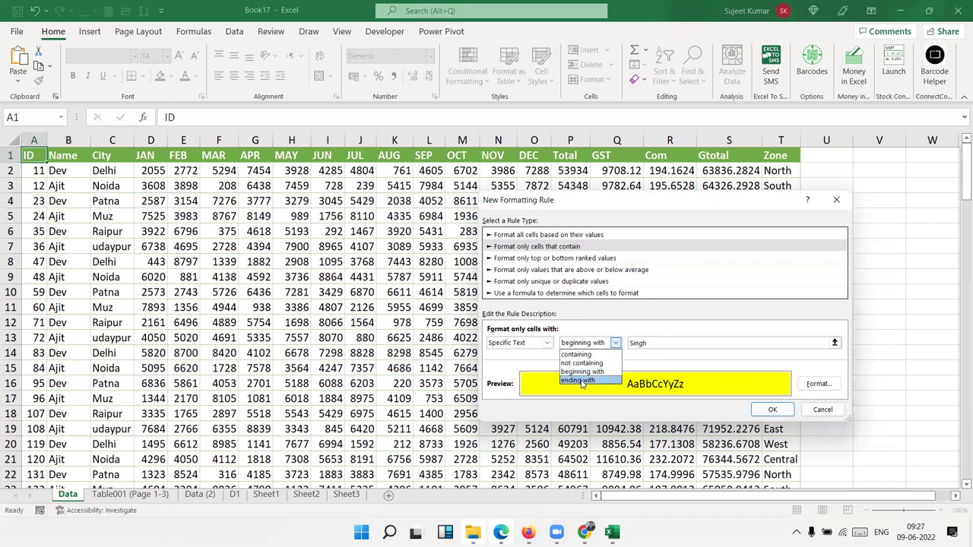
click(582, 380)
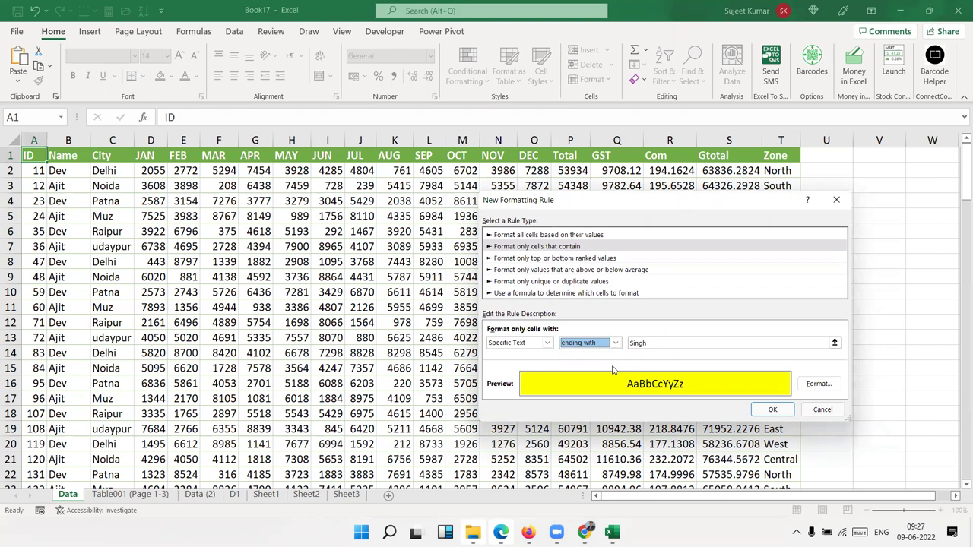
click(594, 345)
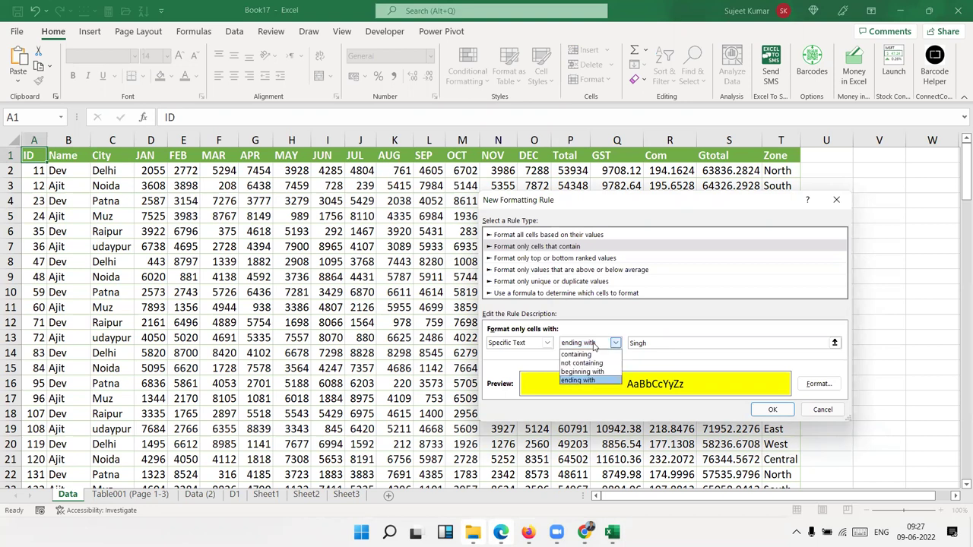
click(594, 345)
Step: Try the Blanks and Errors conditions, then discard the rule
click(536, 346)
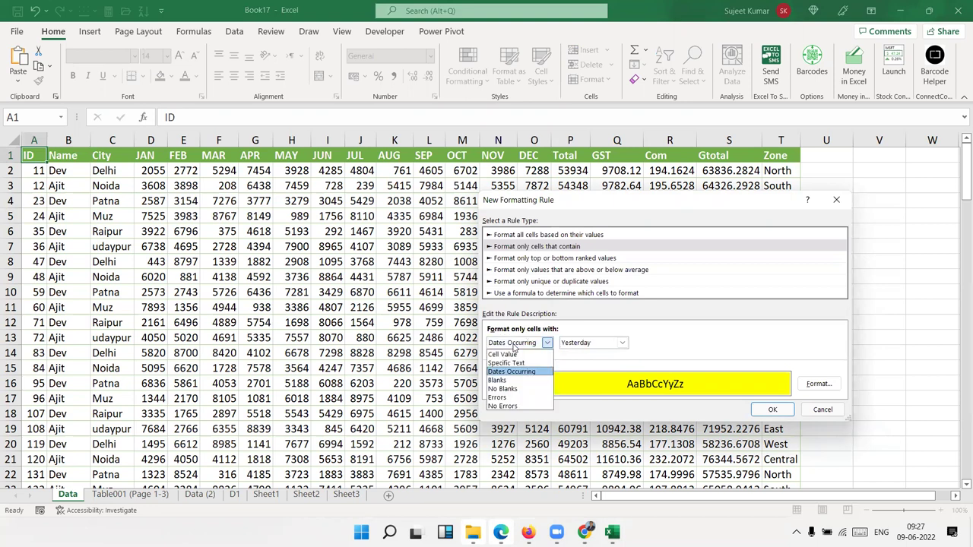
click(510, 380)
click(509, 345)
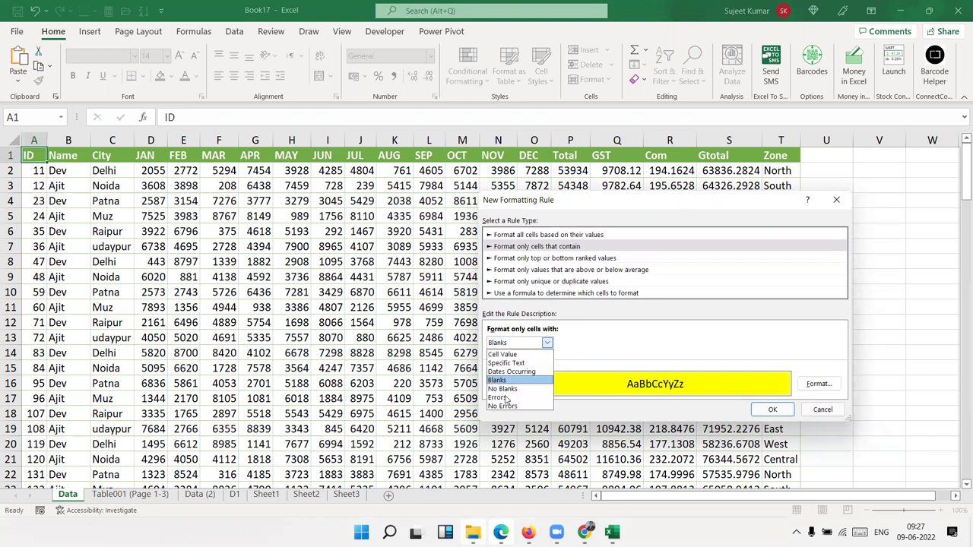
click(504, 396)
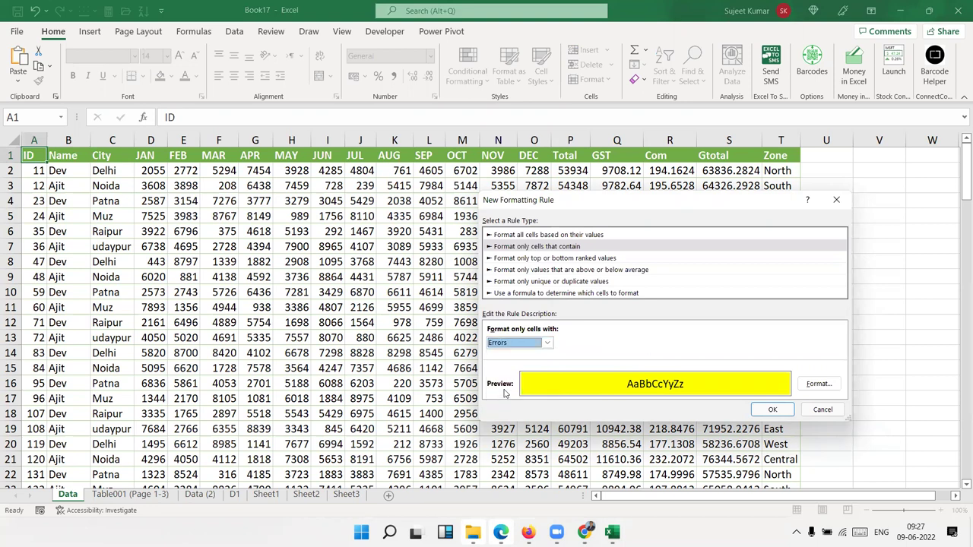
key(Return)
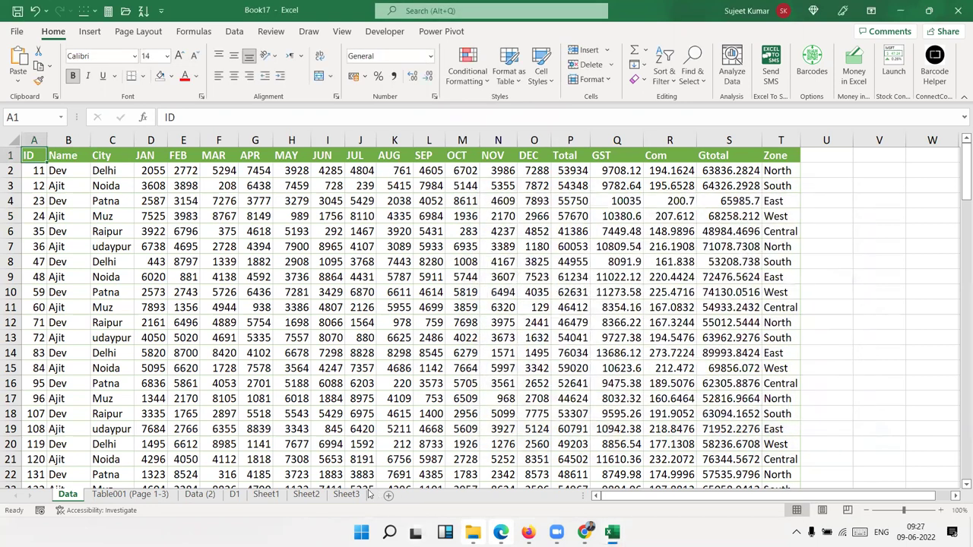
Step: Fill Sheet3's A1:J15 with the =NA() formula
click(335, 495)
text(=)
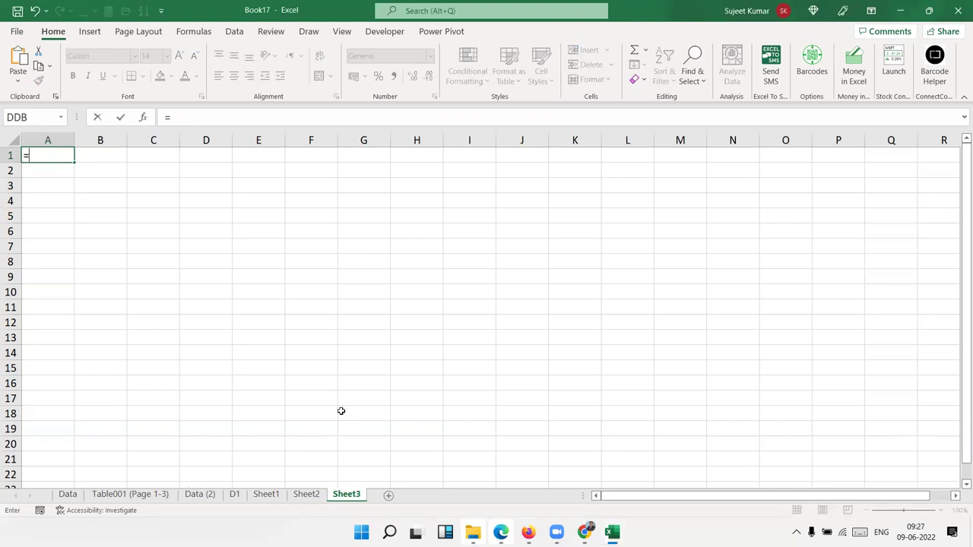
text(na)
key(Tab)
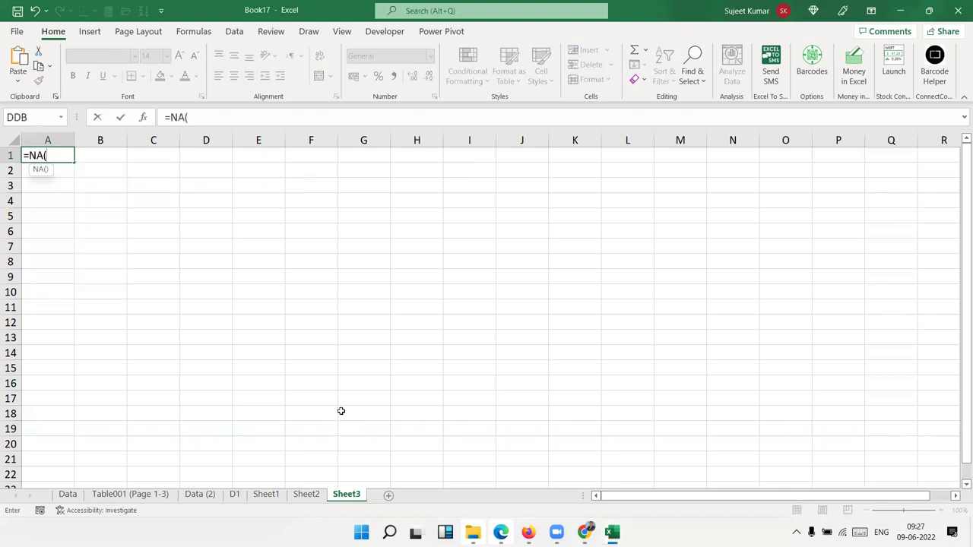
key(Return)
drag(48, 155, 541, 378)
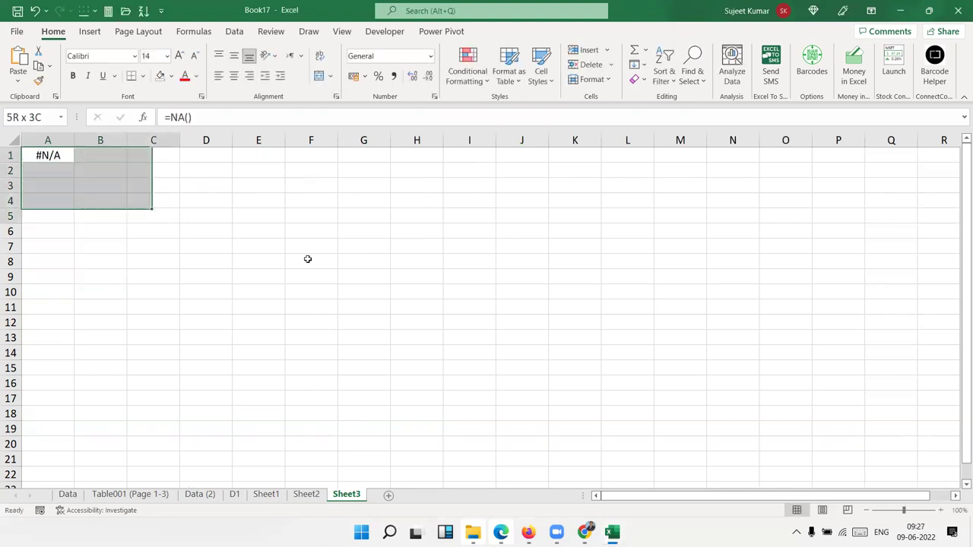
key(ctrl+r)
key(ctrl+d)
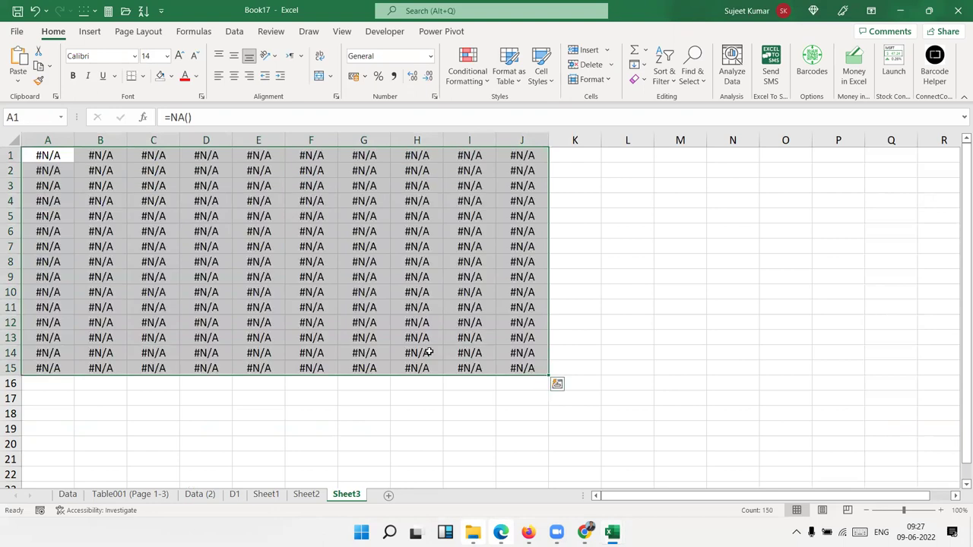
Step: Enter 85 in C6, 63 in D6, 85 in F5, 58 in H12 and 60 in B11
click(175, 233)
text(85)
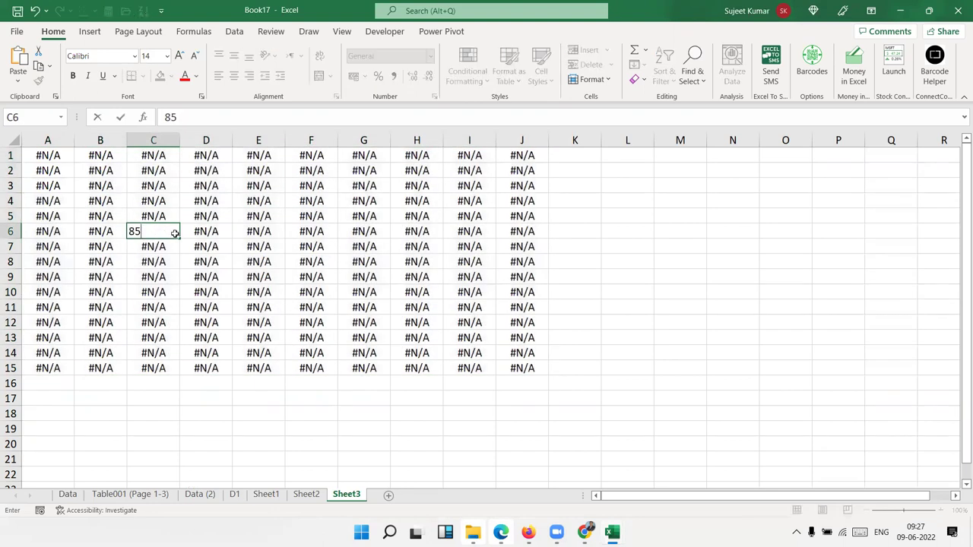
key(Tab)
text(63)
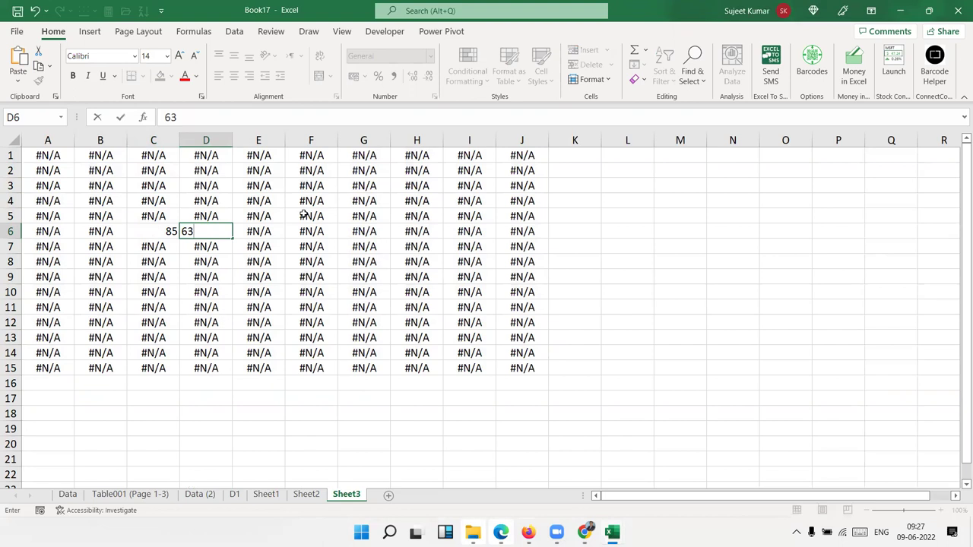
click(305, 215)
text(85)
click(415, 323)
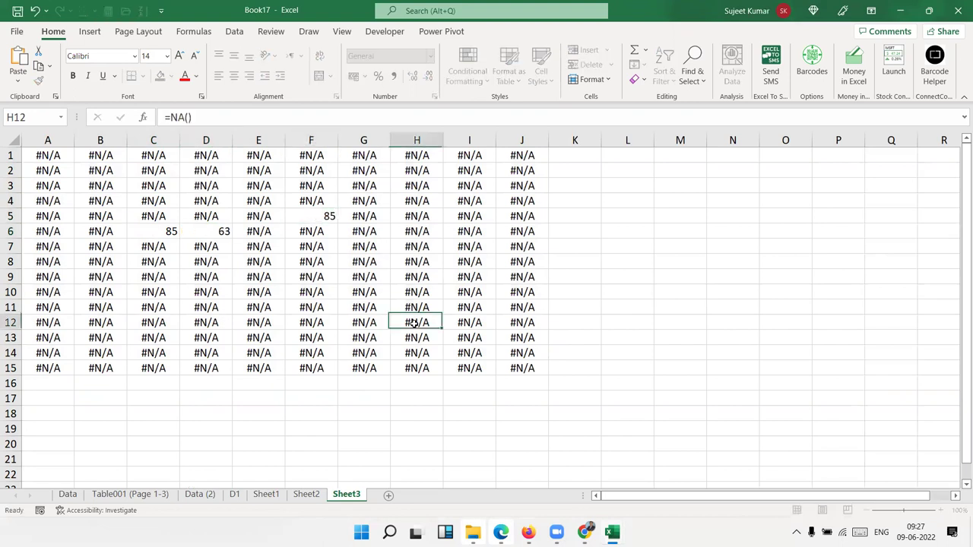
text(58)
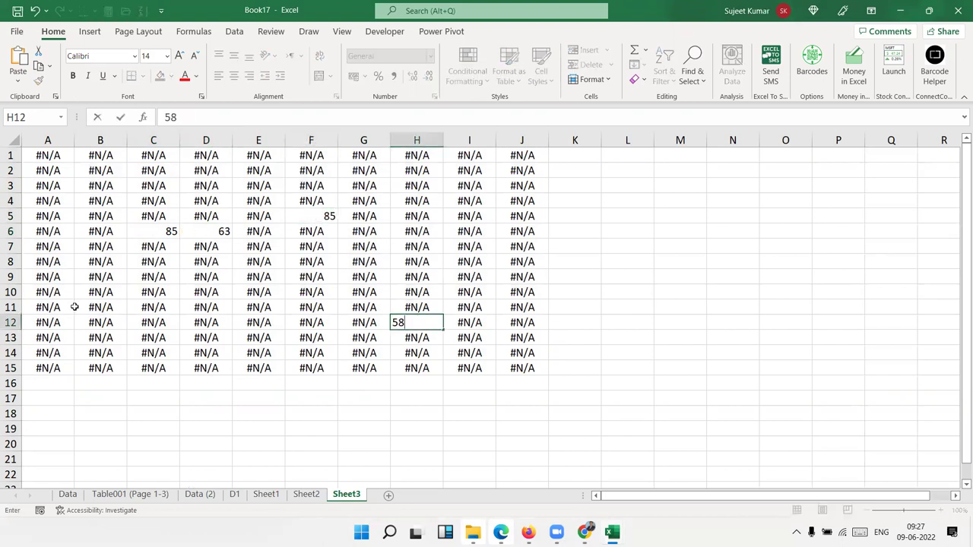
click(77, 309)
text(60)
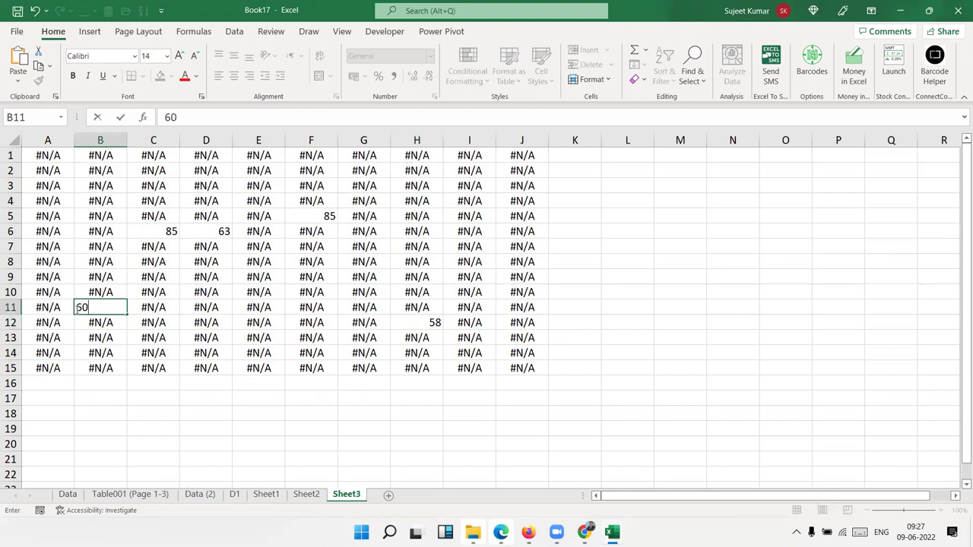
key(Return)
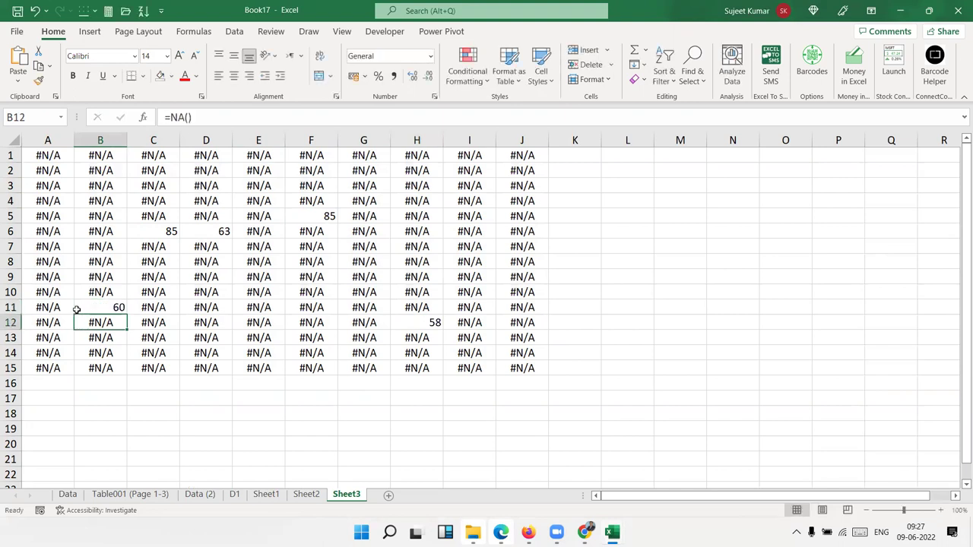
Step: Select the whole A1:J15 grid
click(386, 266)
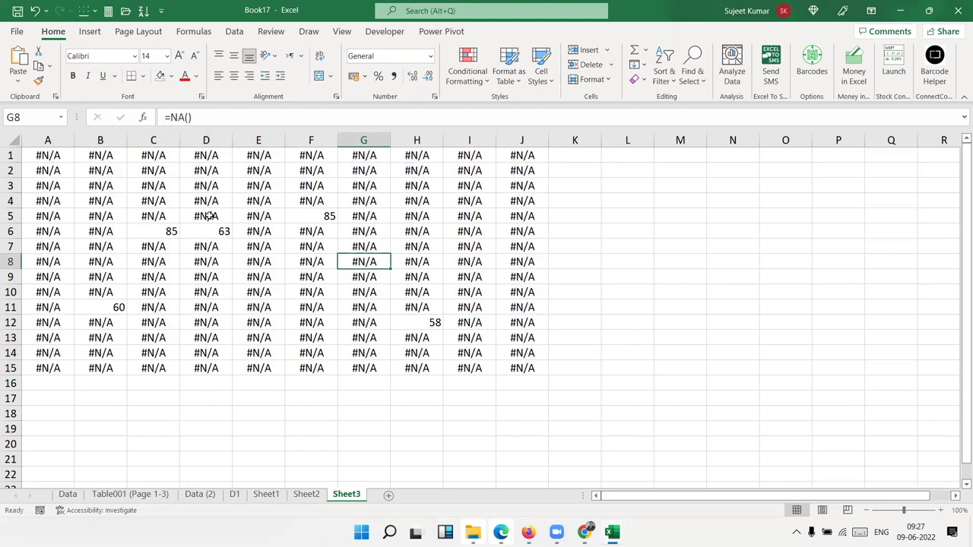
click(523, 368)
drag(522, 368, 38, 155)
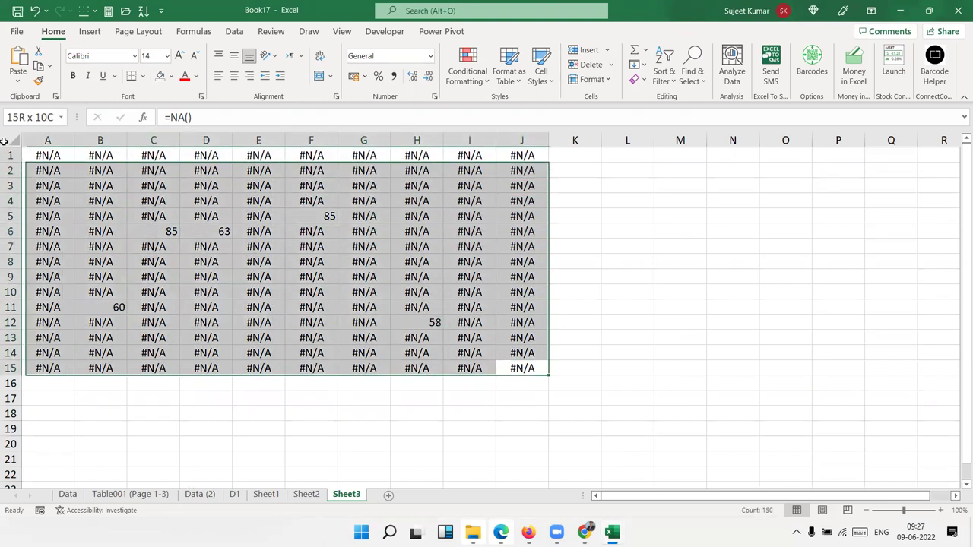
Step: Add an Errors rule with white font to A1:J15 so every #N/A is hidden
click(459, 71)
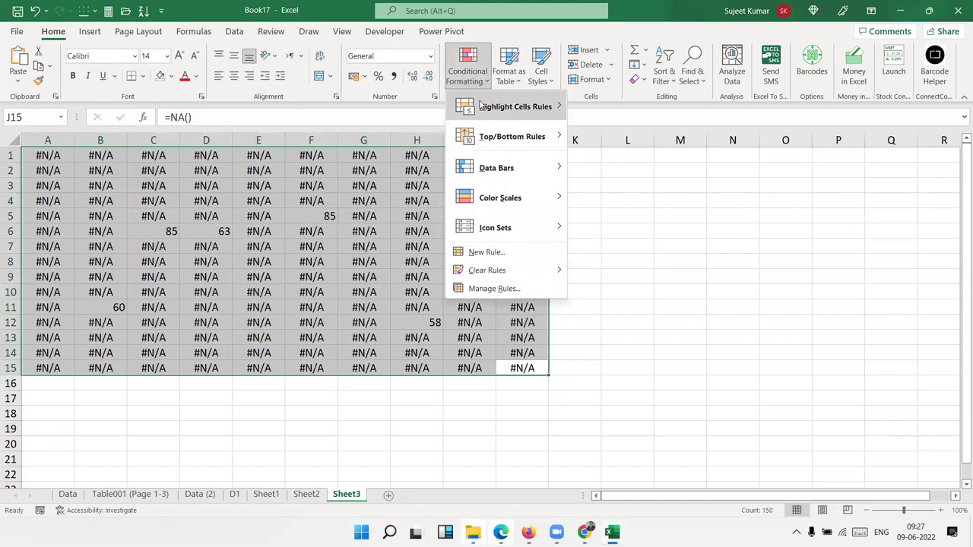
mouse_move(502, 107)
click(608, 310)
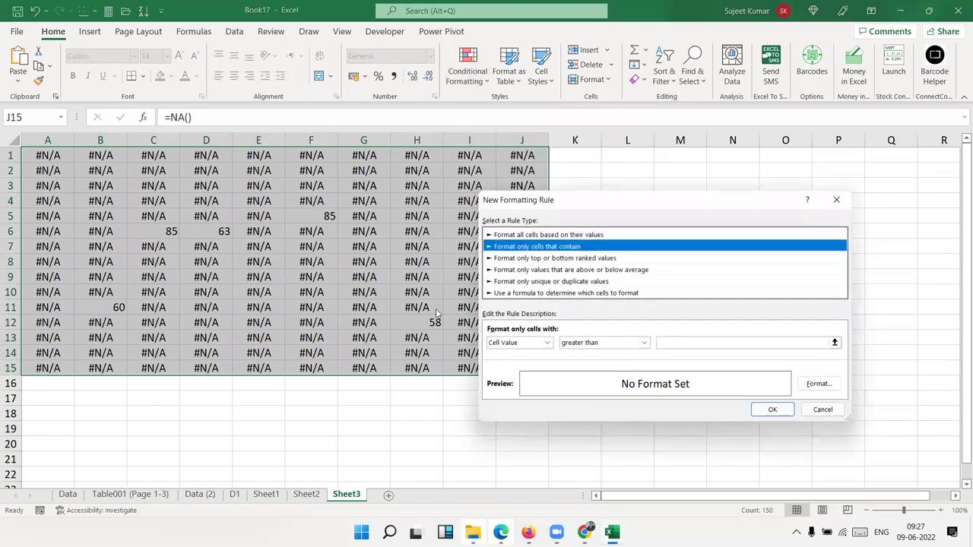
click(509, 346)
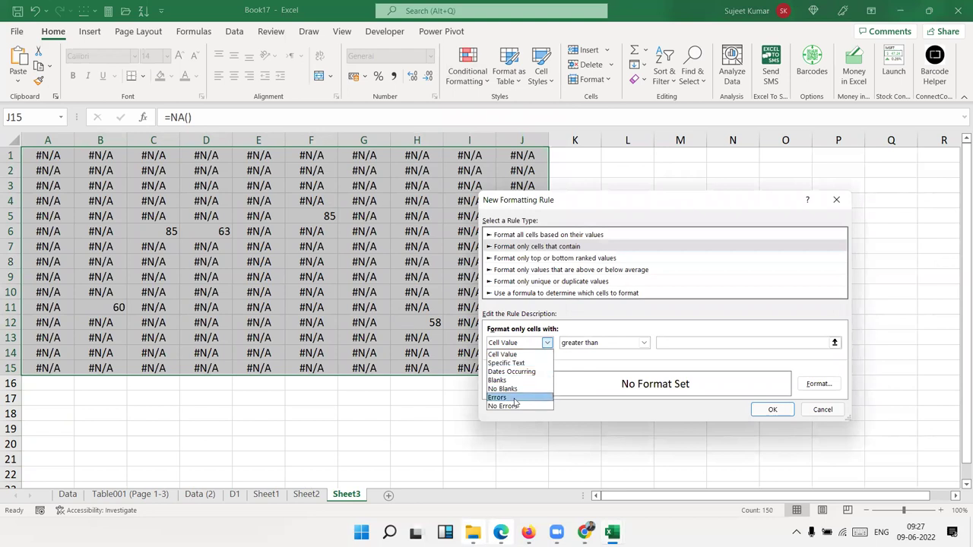
click(523, 396)
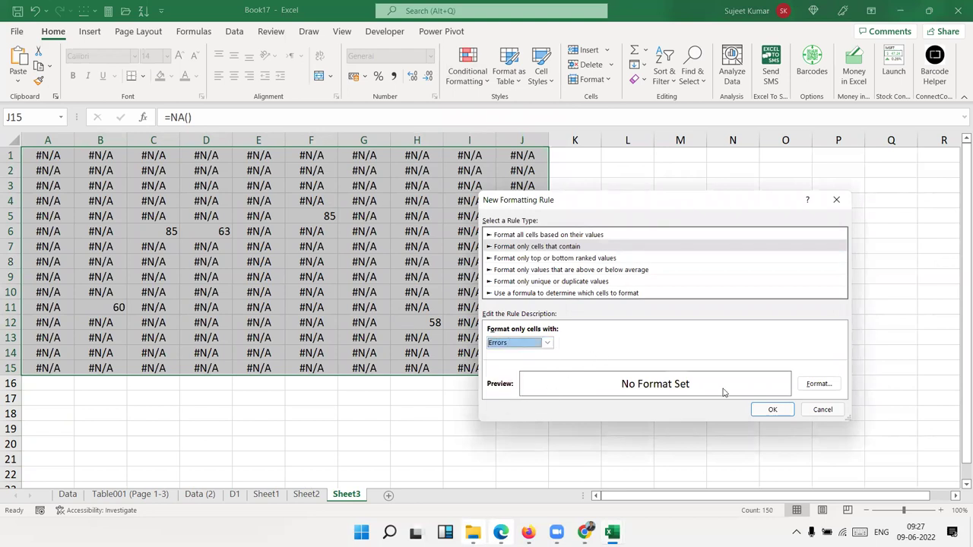
click(818, 384)
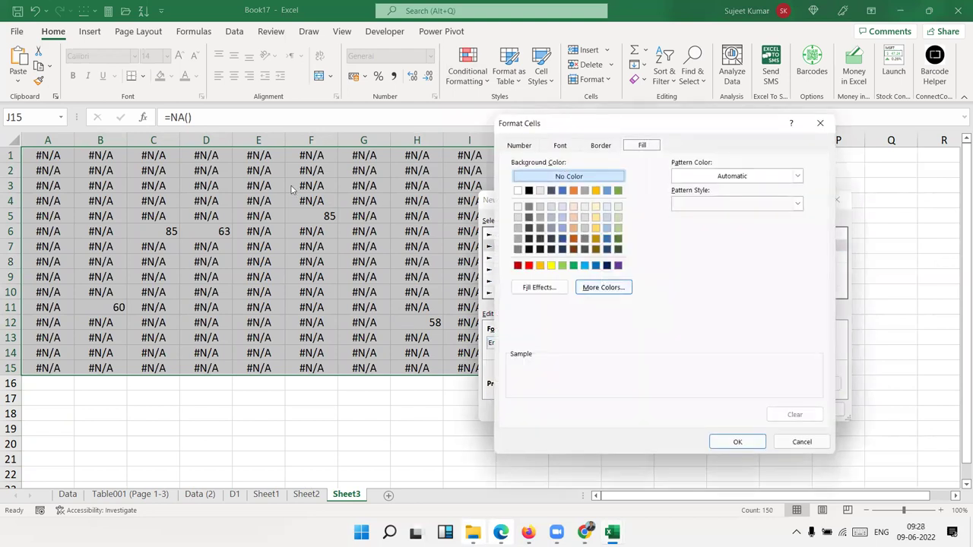
click(560, 147)
click(684, 254)
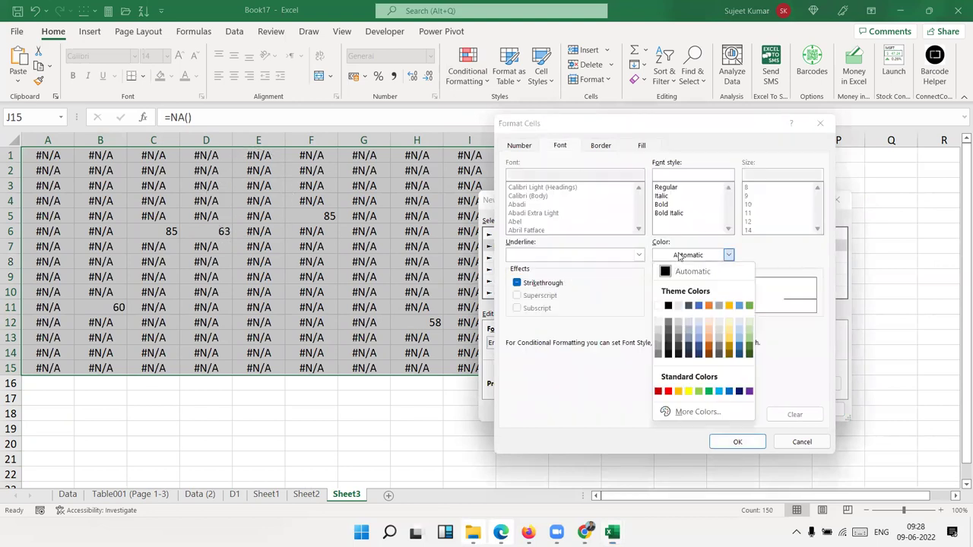
click(658, 310)
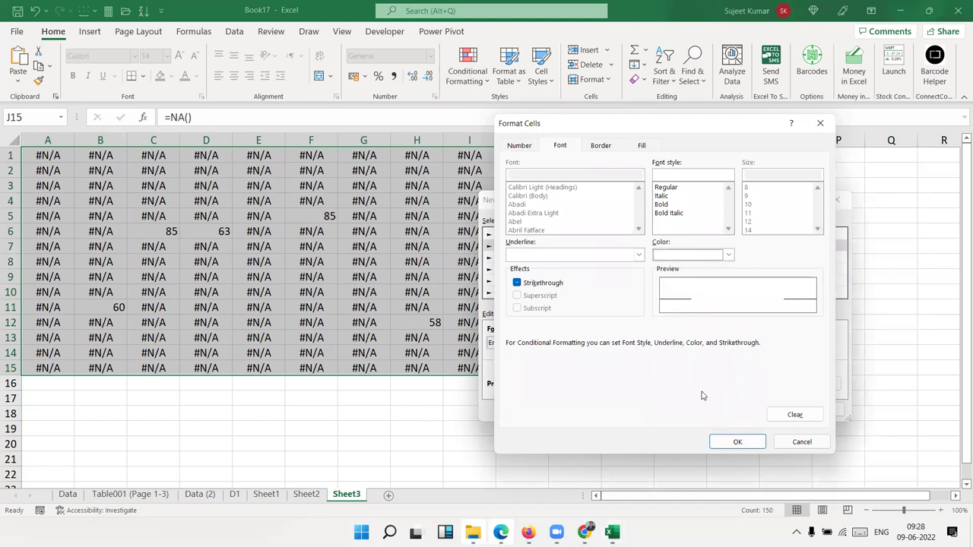
click(734, 441)
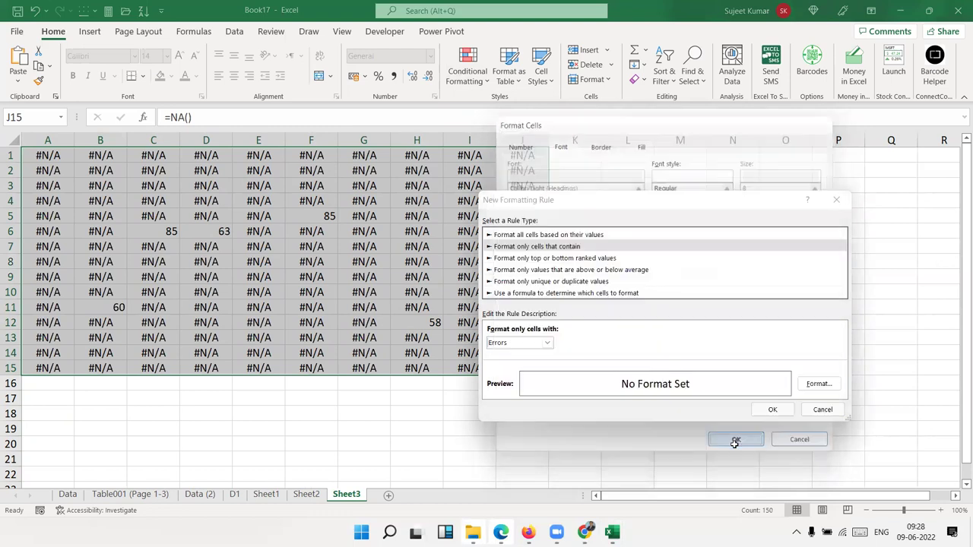
click(760, 411)
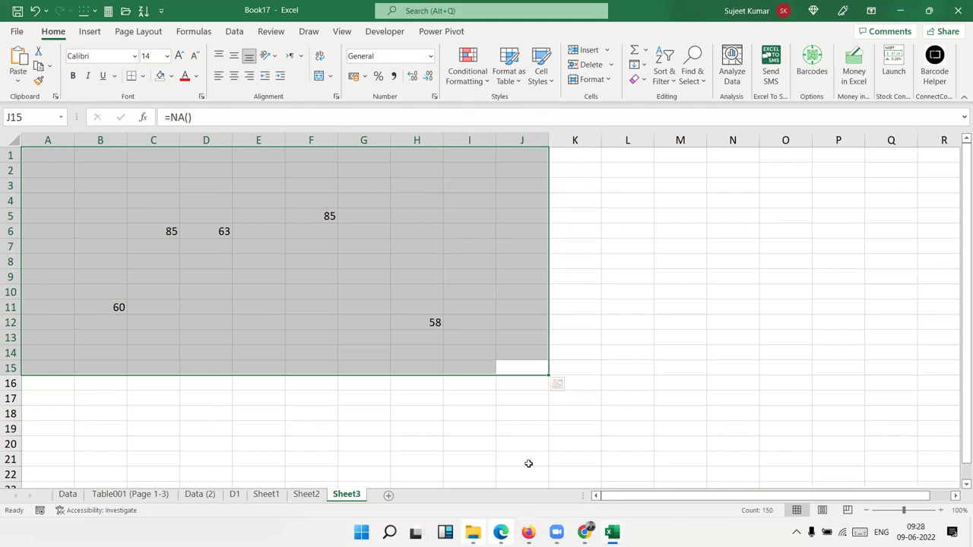
click(215, 450)
Step: Copy the Name and City columns on Data, cancel the copy, then add Sheet4 after Sheet3
click(77, 495)
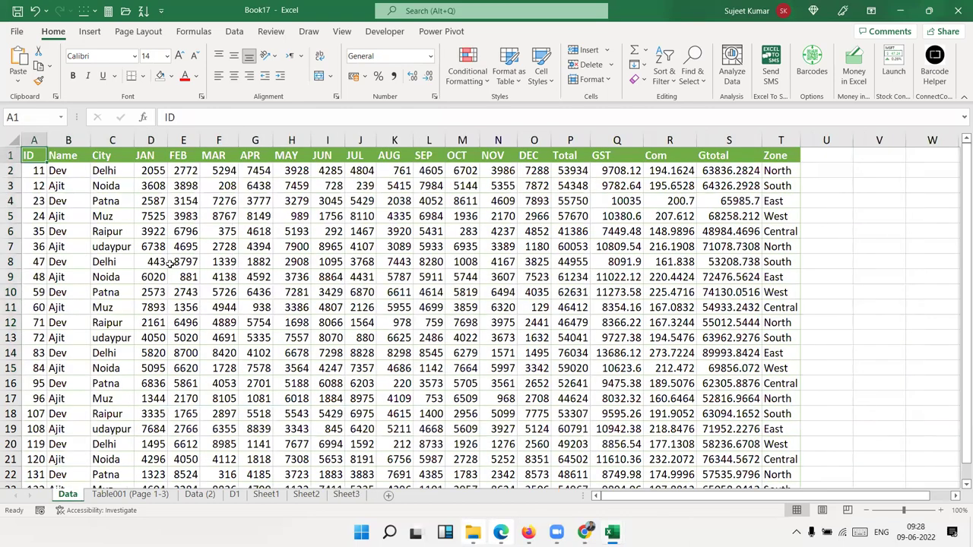
click(67, 185)
drag(69, 140, 112, 140)
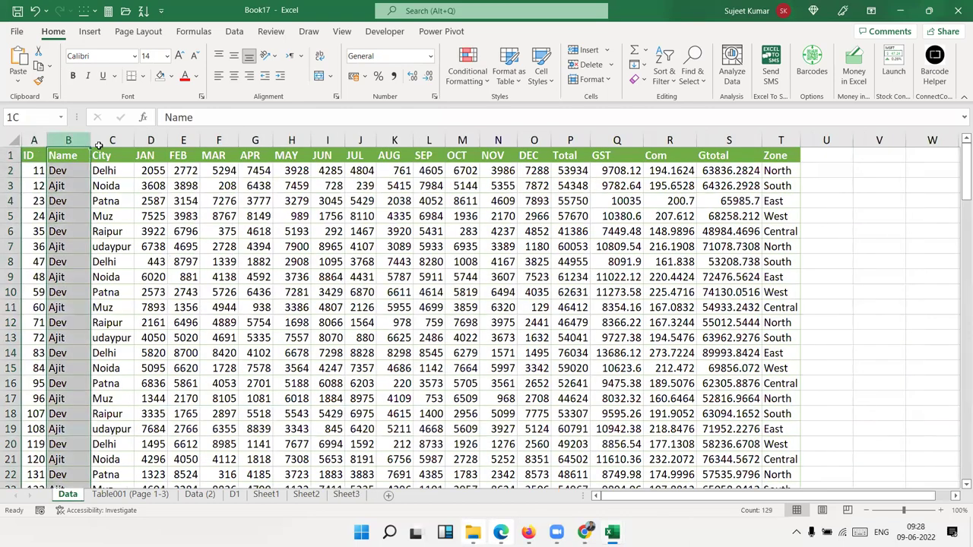
key(ctrl+c)
key(Escape)
click(57, 144)
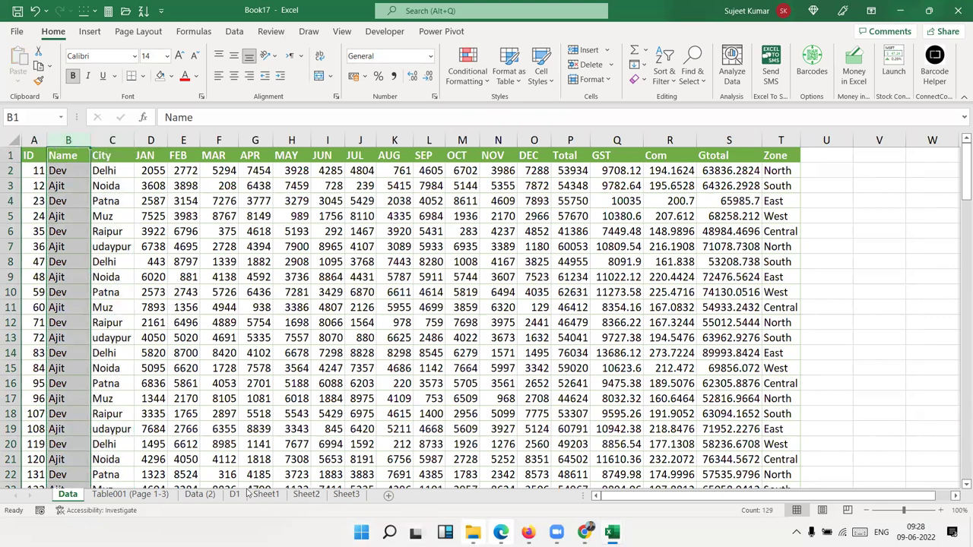
click(345, 494)
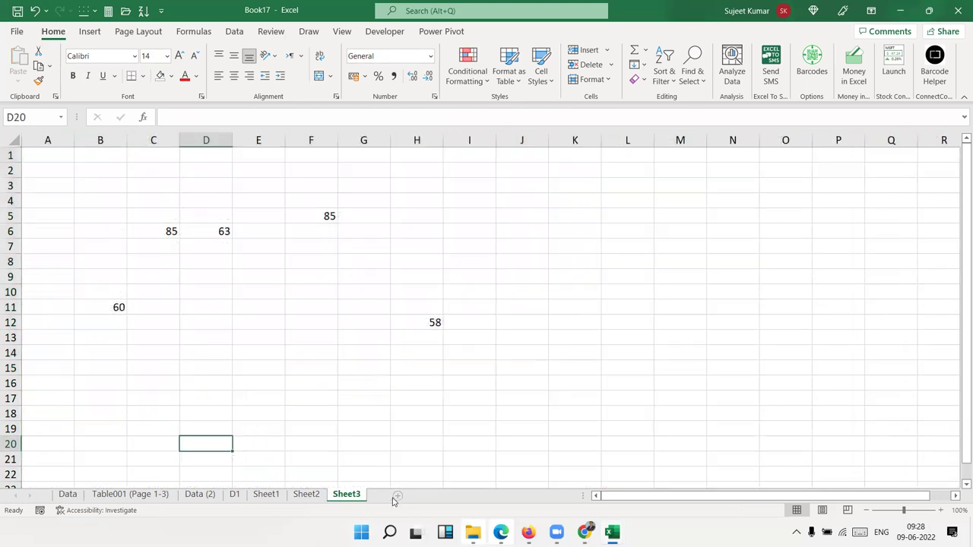
click(388, 495)
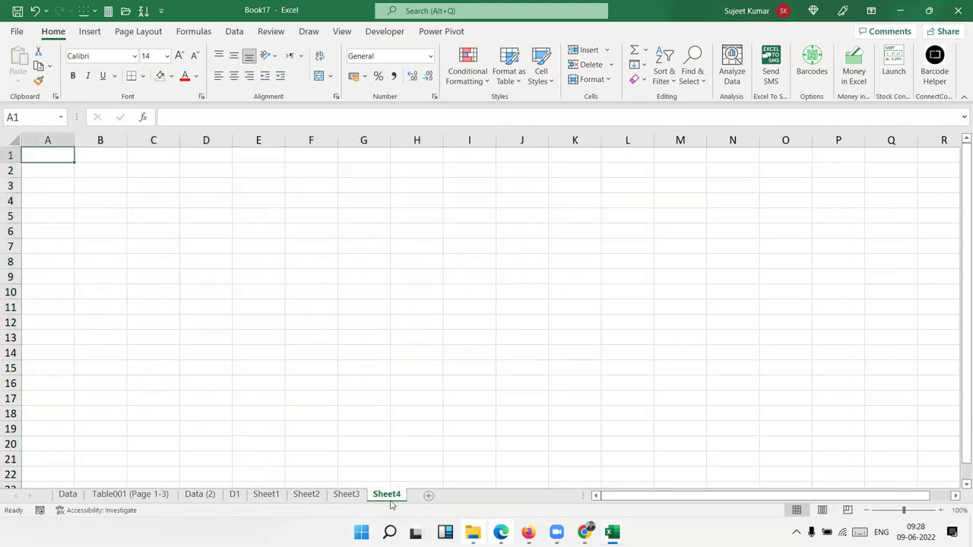
Step: Enter Name and Score headers and fill 'Puja' down column A to row 37
text(Name)
key(Return)
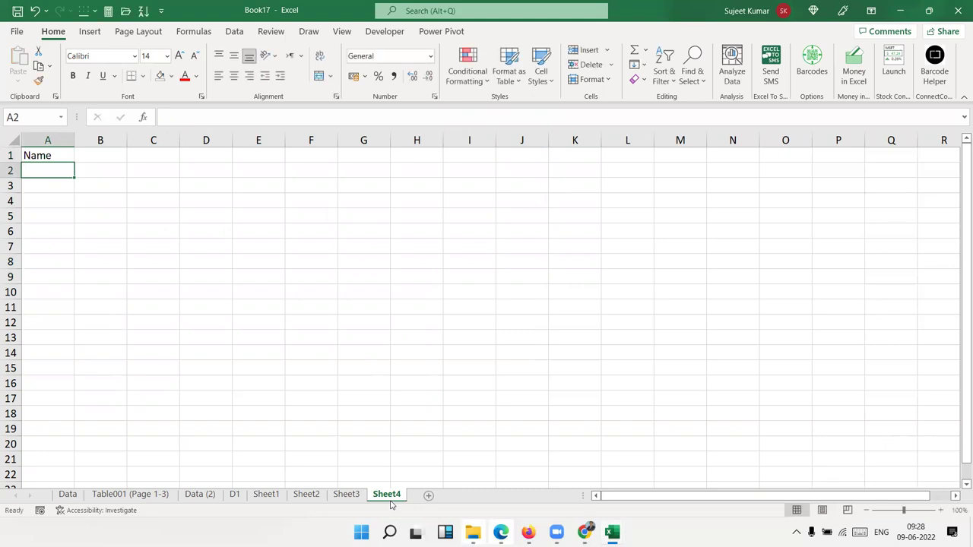
key(Up)
key(Right)
text(Score)
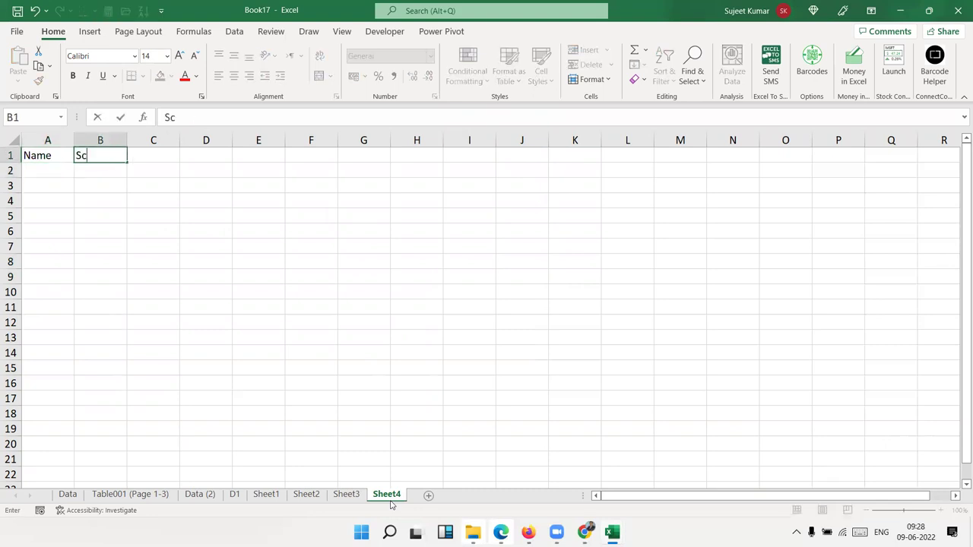
key(Return)
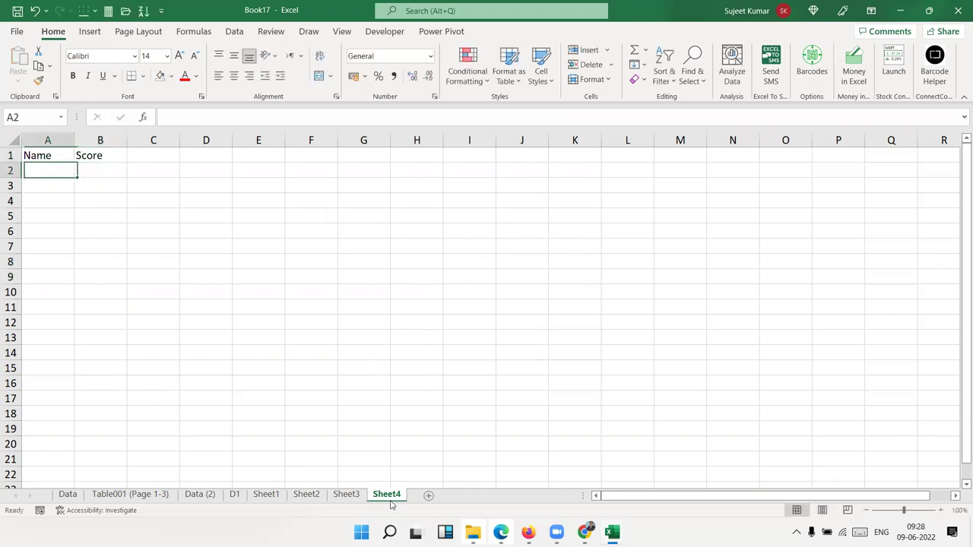
text(Puja)
drag(68, 250, 71, 200)
click(69, 169)
drag(73, 176, 76, 481)
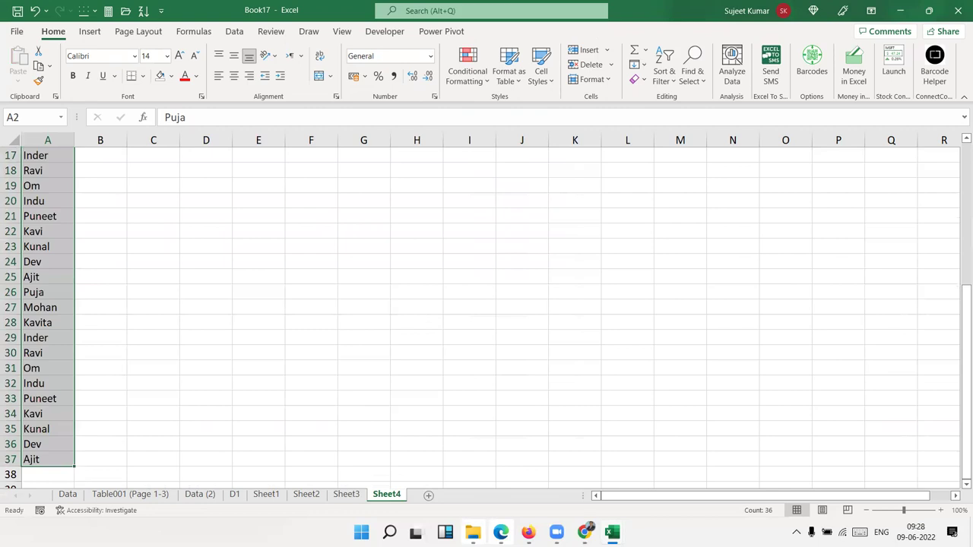
key(ctrl+Home)
Step: Put =RANDBETWEEN(10,90) in B2 and fill it down the Score column
click(99, 171)
text(=ra)
key(Down)
key(Down)
key(Down)
key(Tab)
text(10,90)
key(Return)
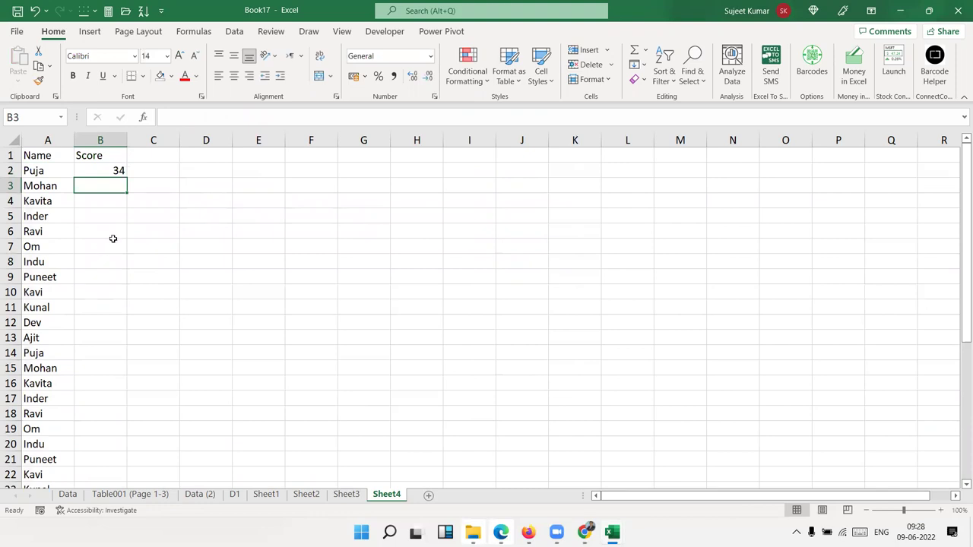
click(116, 167)
double_click(127, 178)
Step: Convert the random scores to fixed values with Paste Values
key(ctrl+c)
click(17, 76)
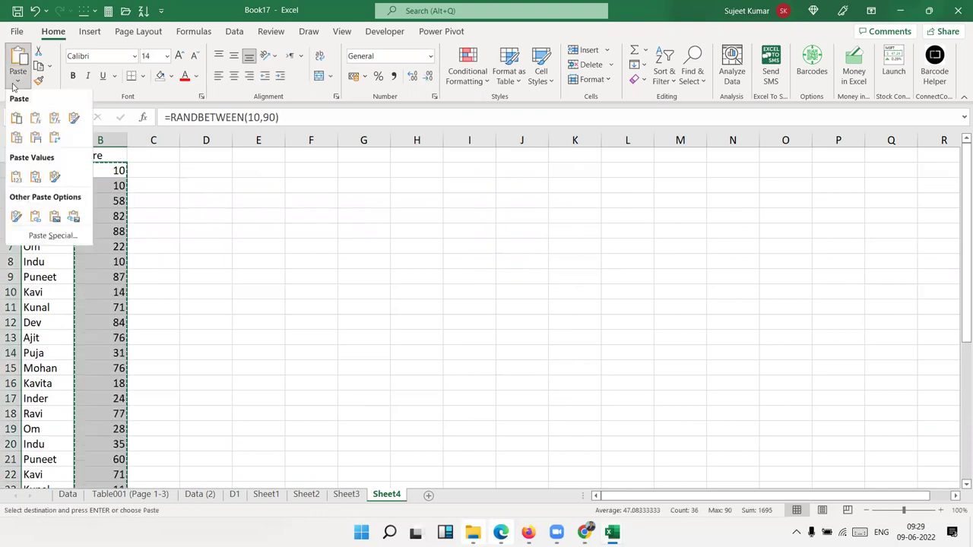
click(16, 179)
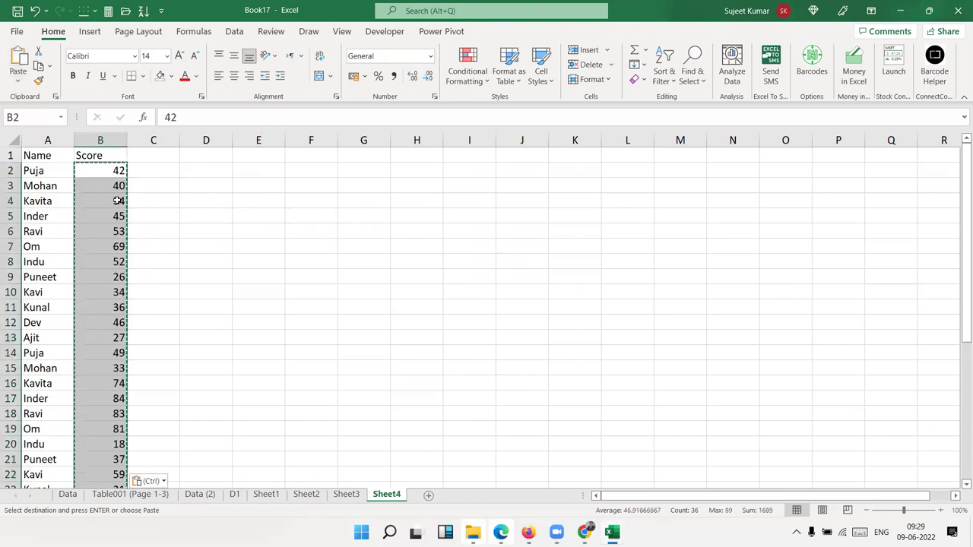
click(121, 202)
key(Escape)
click(228, 182)
key(Up)
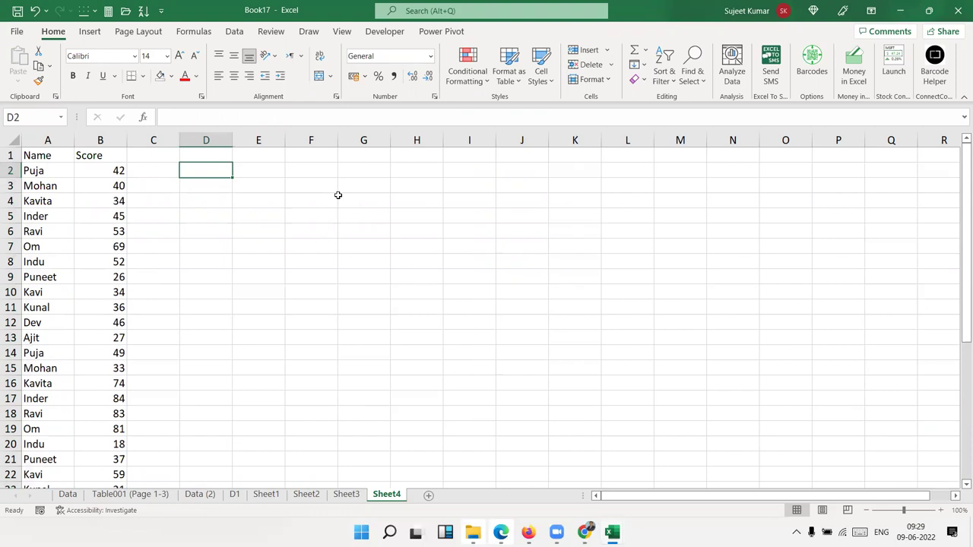
Step: Enter the first legend row: >60 Pass
key(Left)
key(Left)
key(Right)
key(Right)
key(Right)
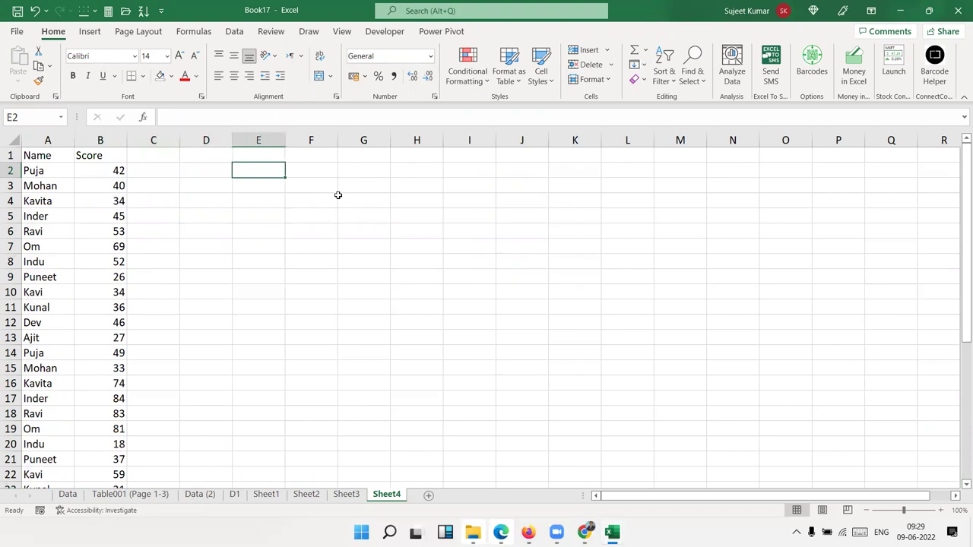
text(>60)
key(Right)
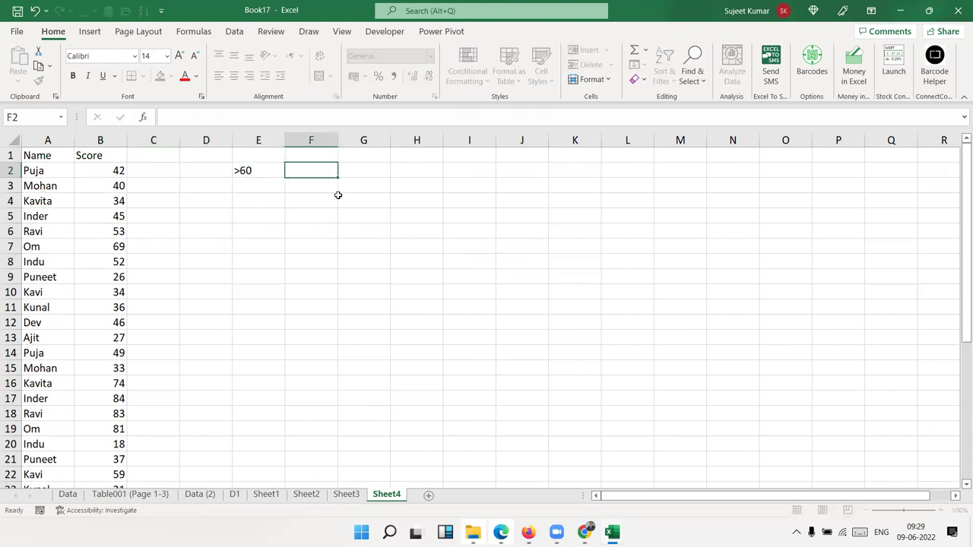
text(Pass)
key(Return)
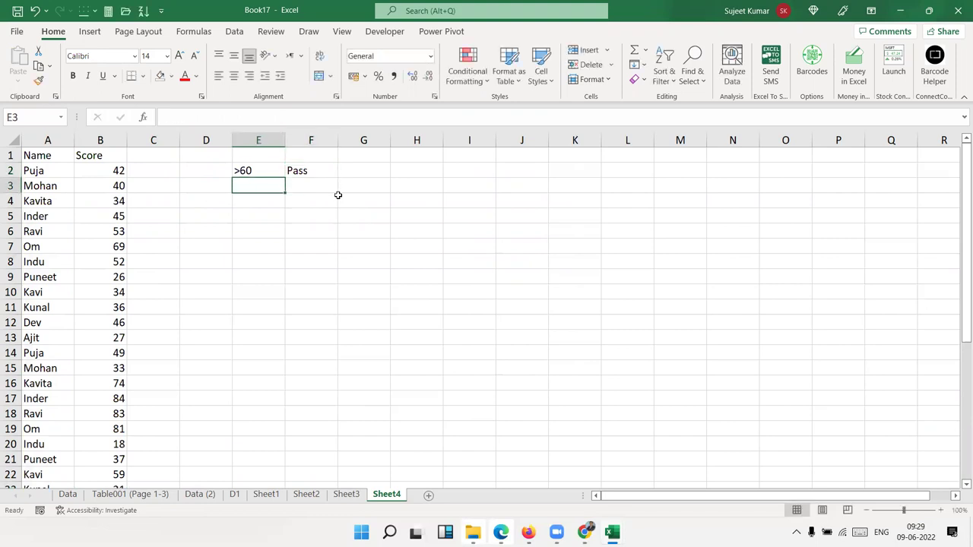
Step: Add the legend rows 40-60 Retest and <40 Fail
text(40-6)
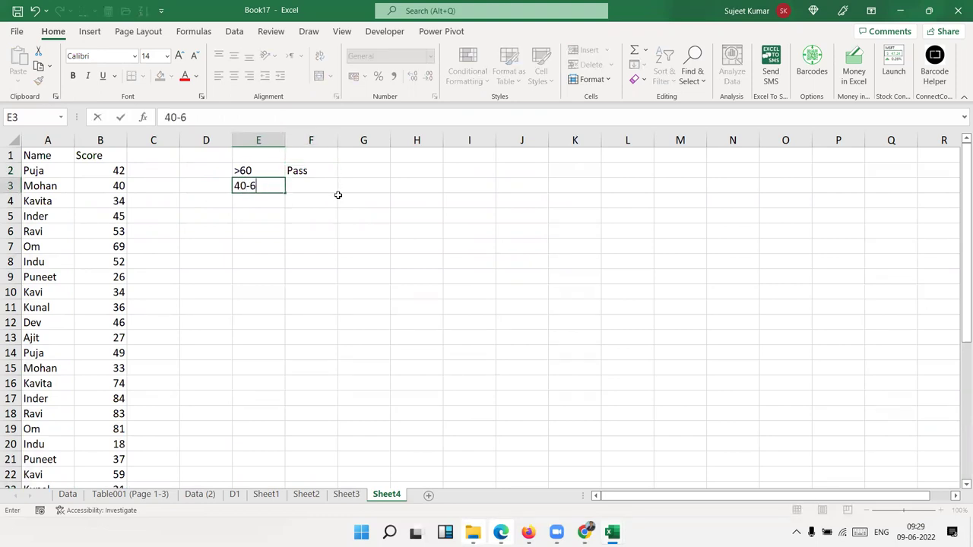
text(0)
key(Tab)
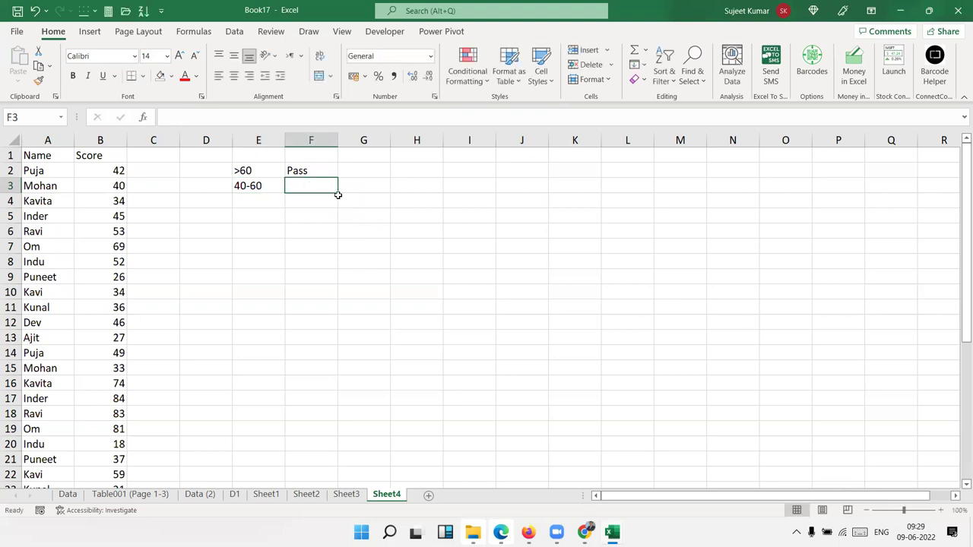
text(Rest)
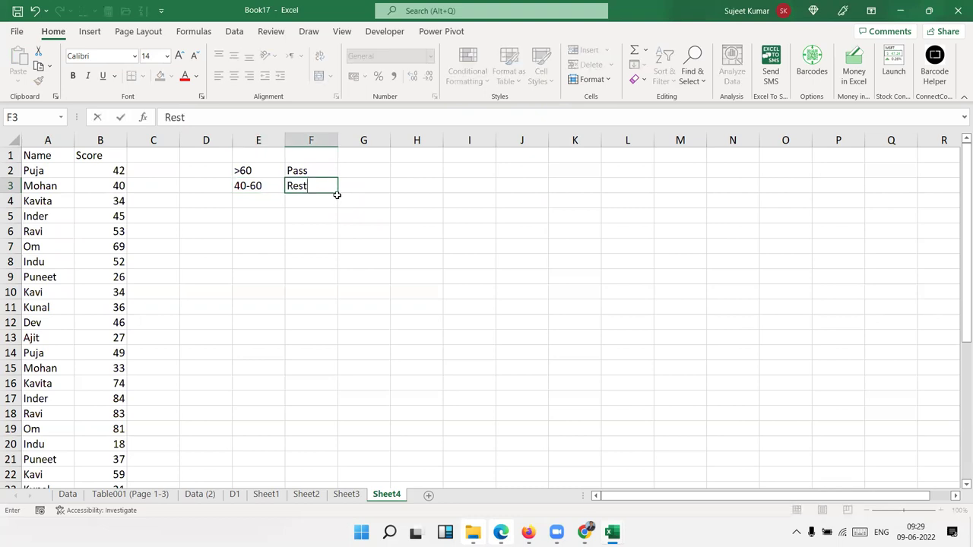
text(es)
key(Return)
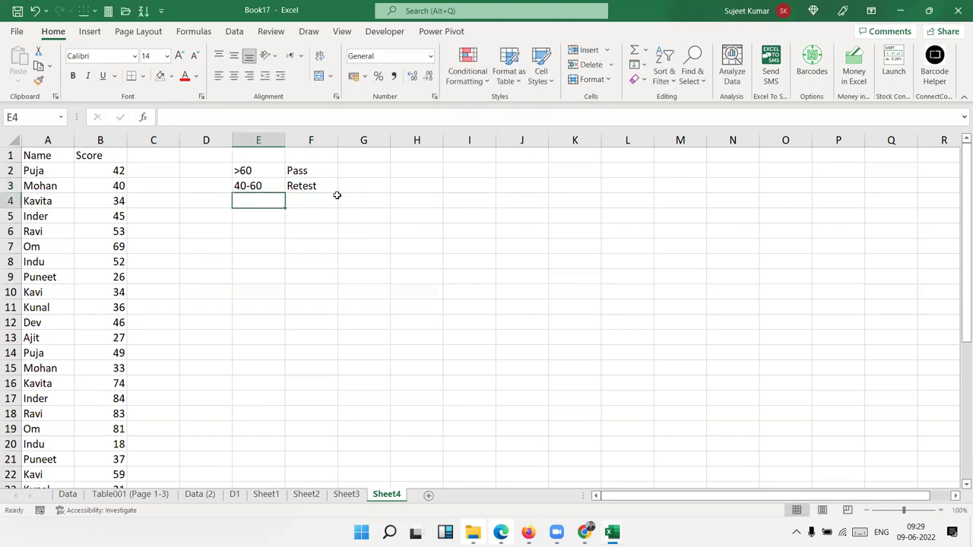
text(<40)
key(Tab)
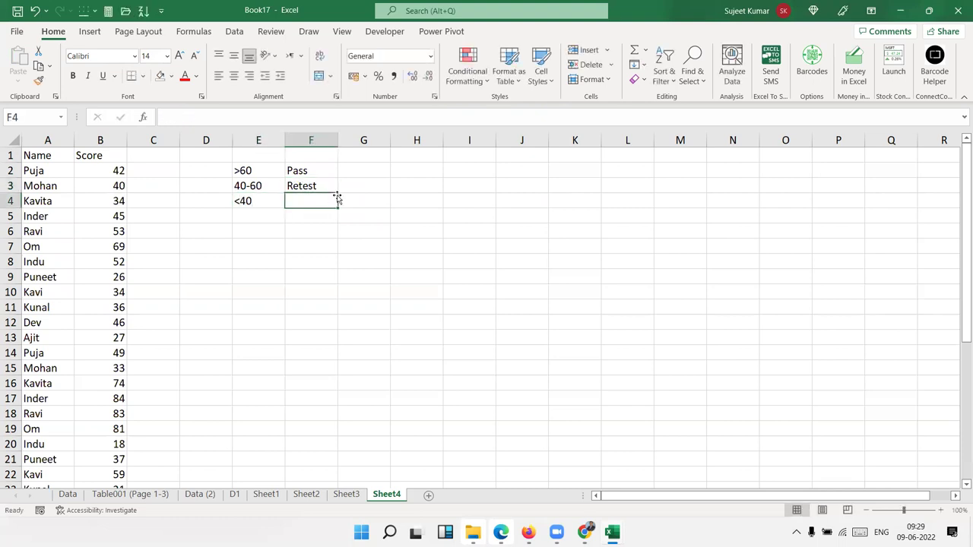
text(Fail)
key(Return)
Step: Select the Score column from B1 down to its last value
key(Left)
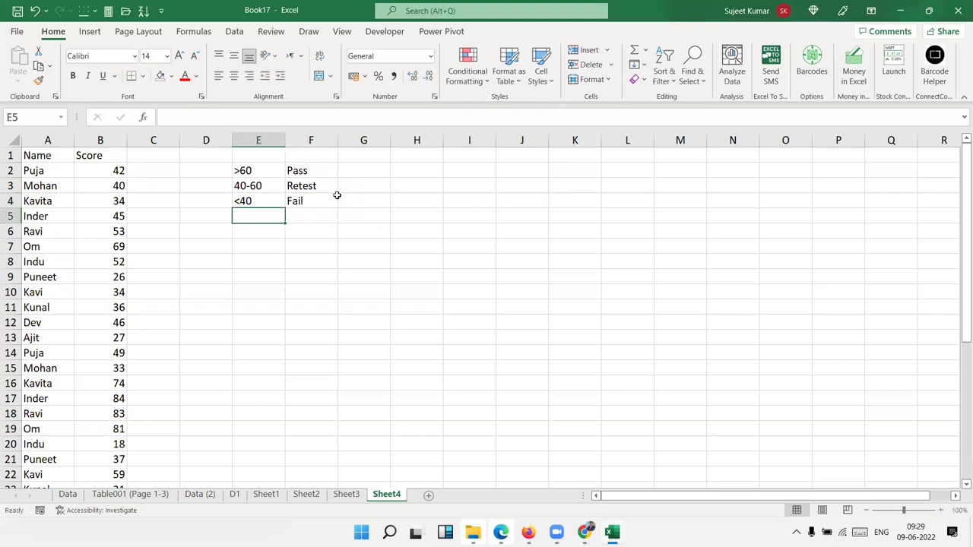
key(Left)
key(Left)
key(Left)
key(ctrl+Up)
key(Right)
key(Down)
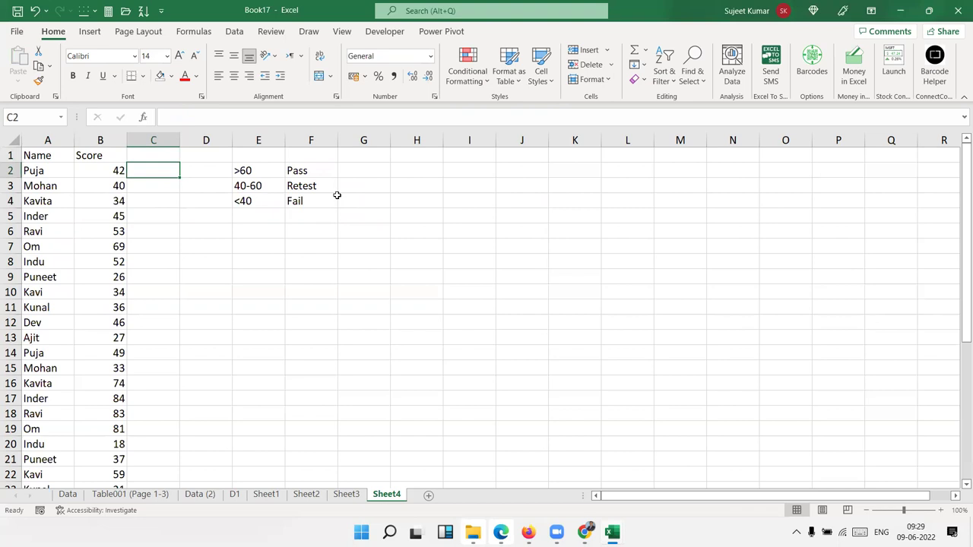
key(Up)
key(Left)
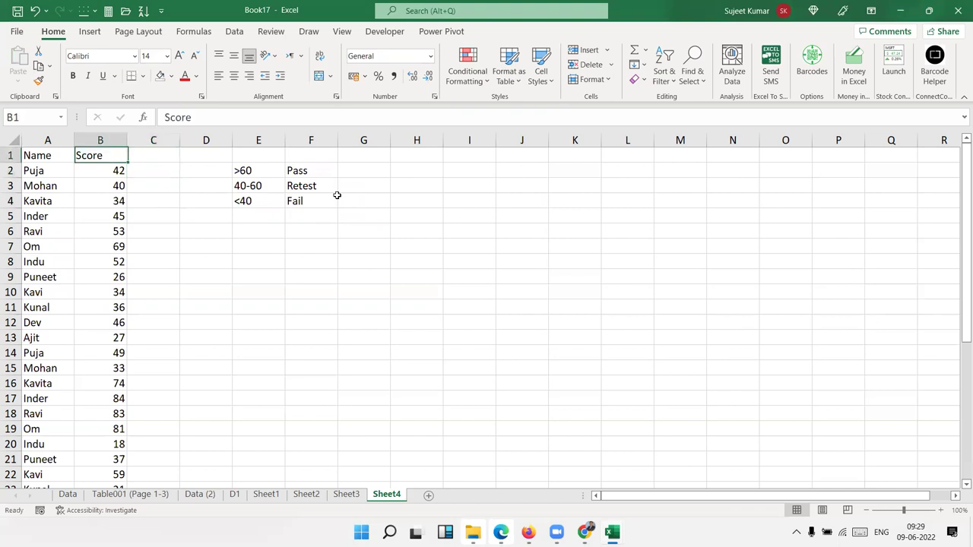
key(ctrl+shift+Down)
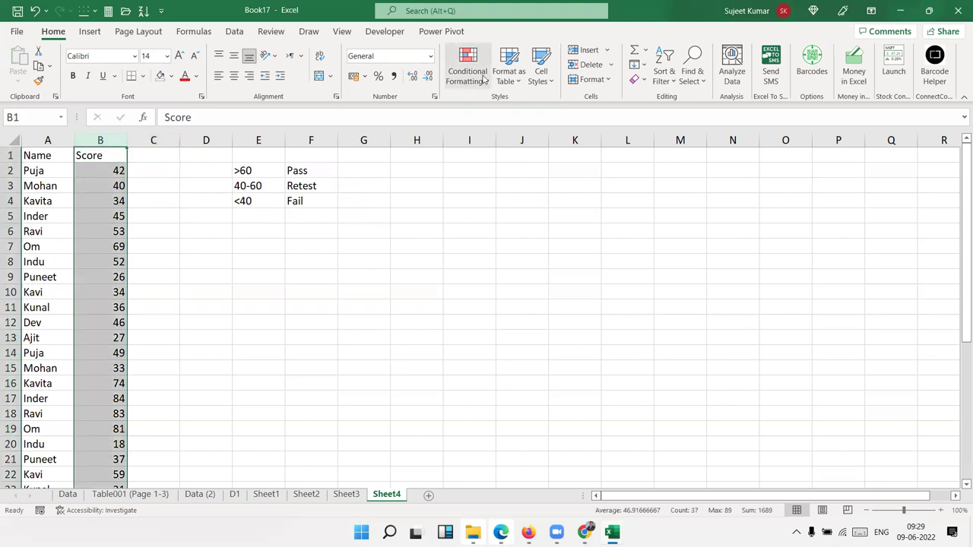
Step: Apply the 3 Symbols (Uncircled) icon set to the Score values
click(483, 76)
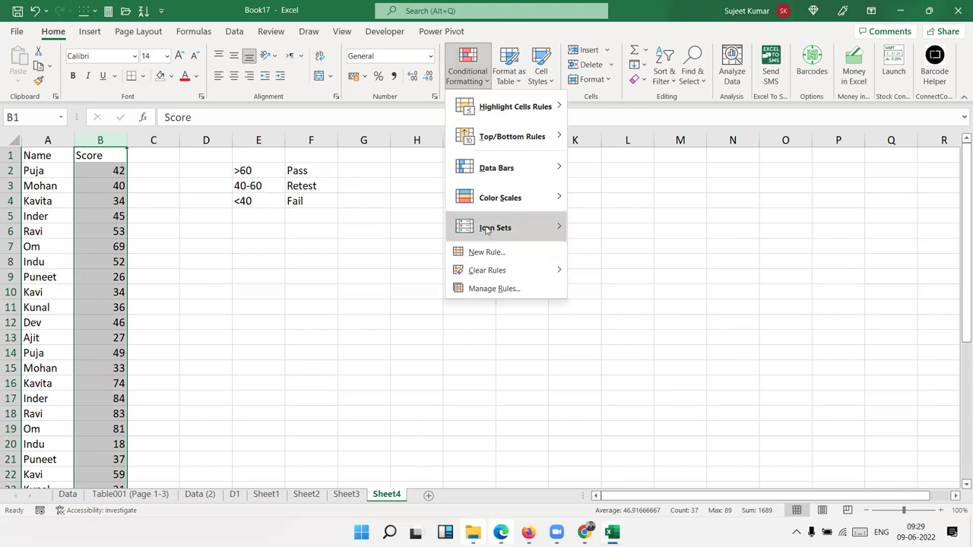
mouse_move(487, 232)
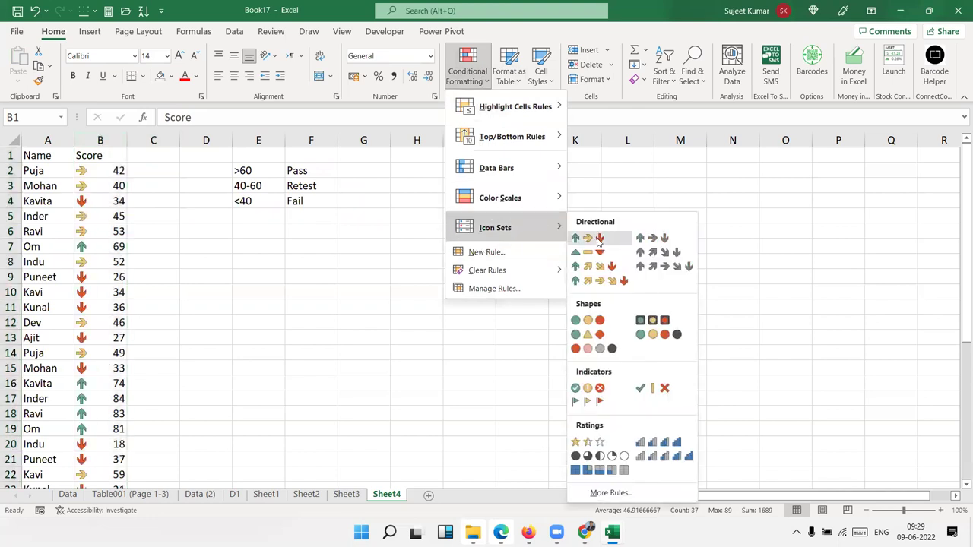
click(648, 389)
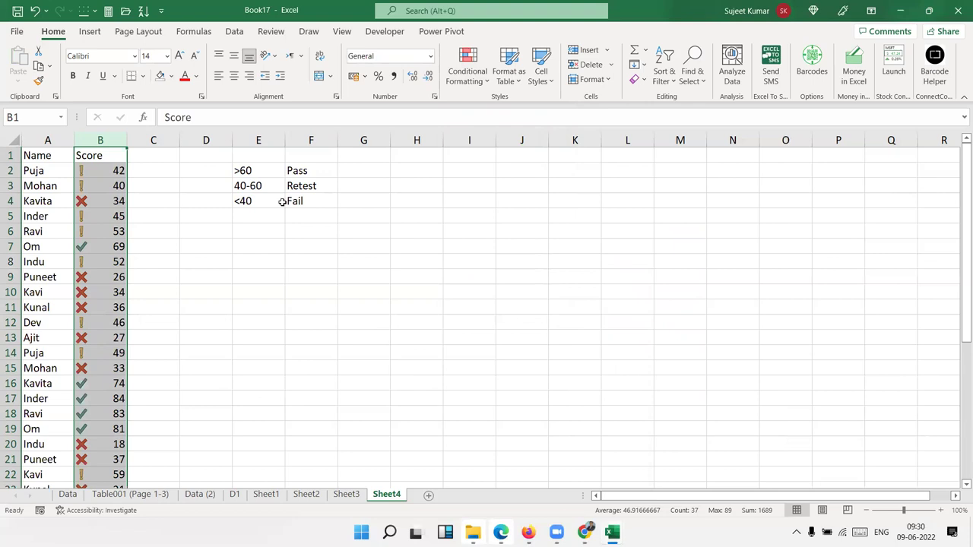
Step: Open the Score icon set rule and switch both thresholds to the Number type
click(465, 73)
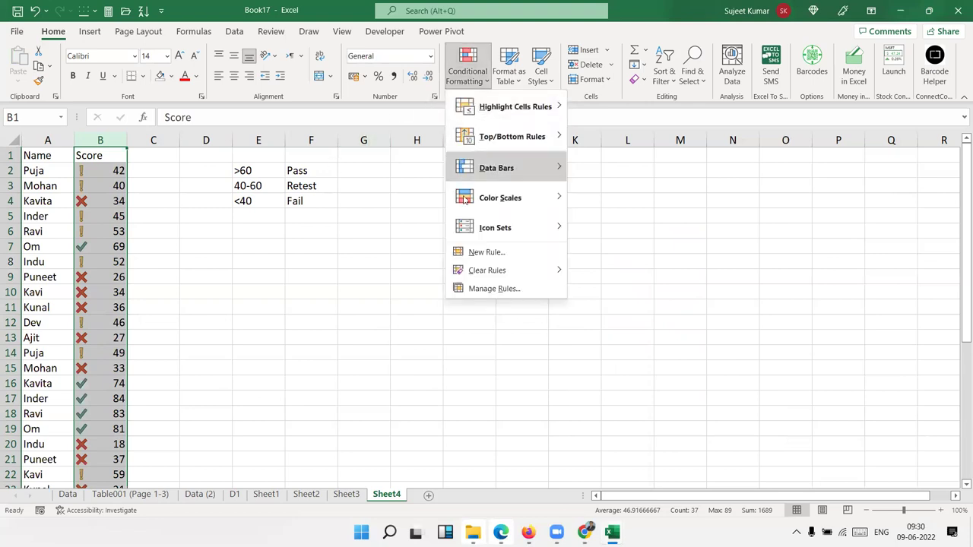
click(494, 289)
double_click(424, 286)
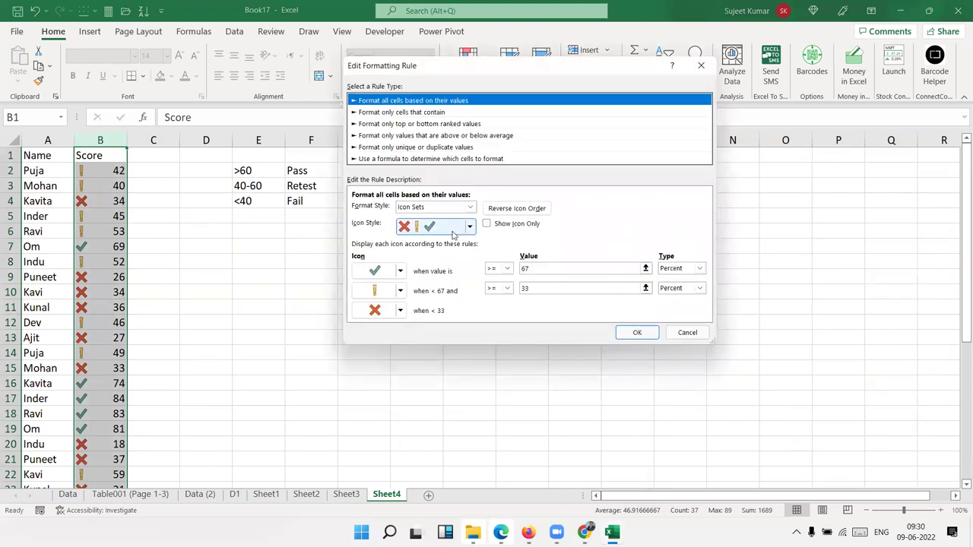
click(698, 268)
click(683, 279)
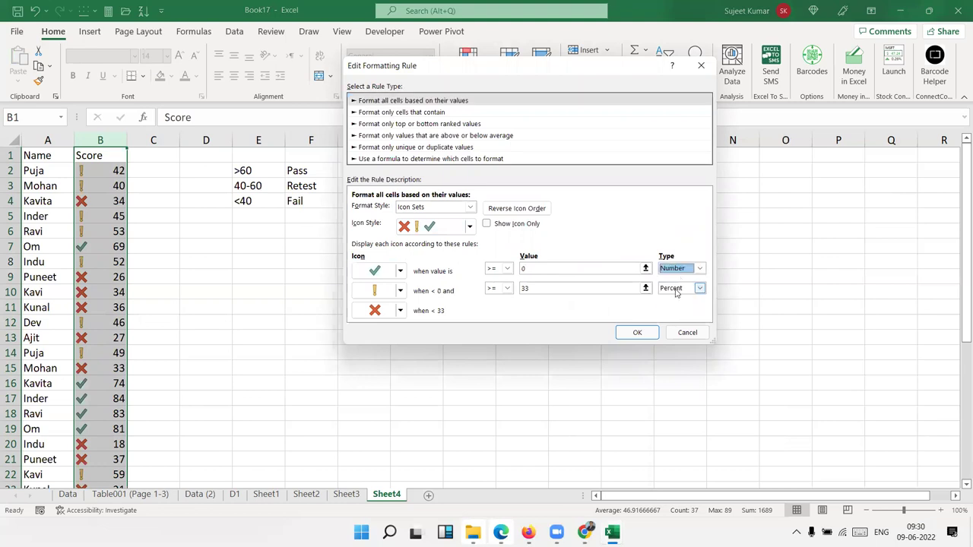
click(699, 288)
click(671, 299)
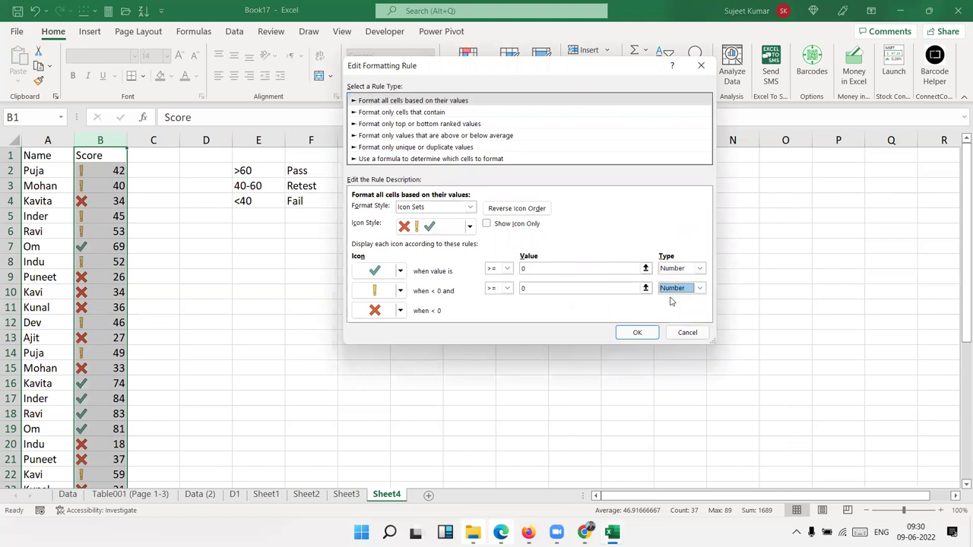
Step: Set the icon thresholds to 60 and 40 and apply the rule
click(560, 269)
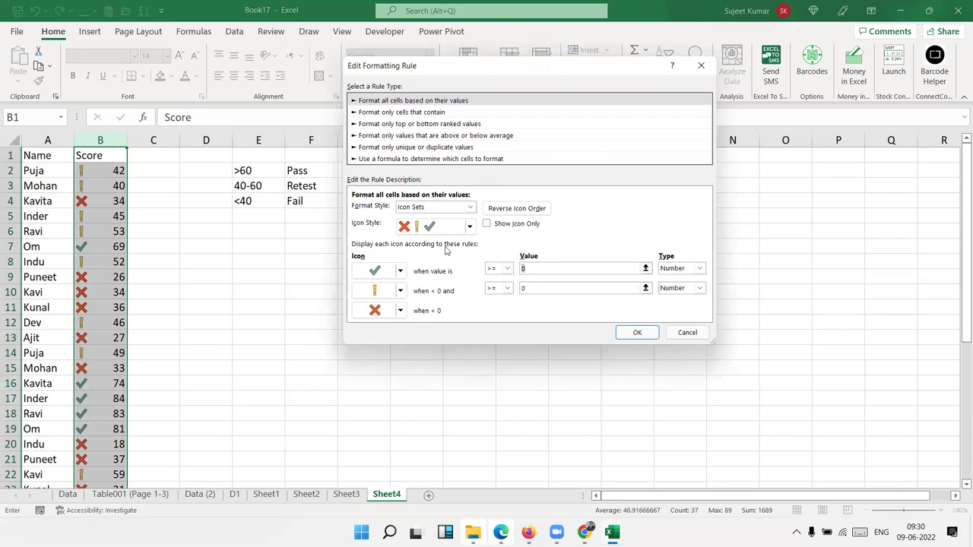
text(60)
double_click(544, 292)
text(40)
click(637, 334)
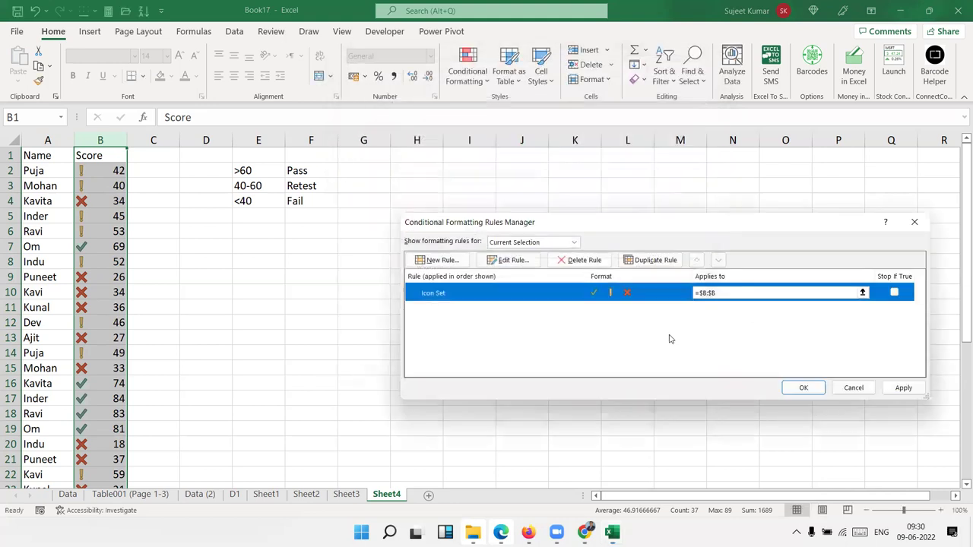
click(904, 389)
click(802, 388)
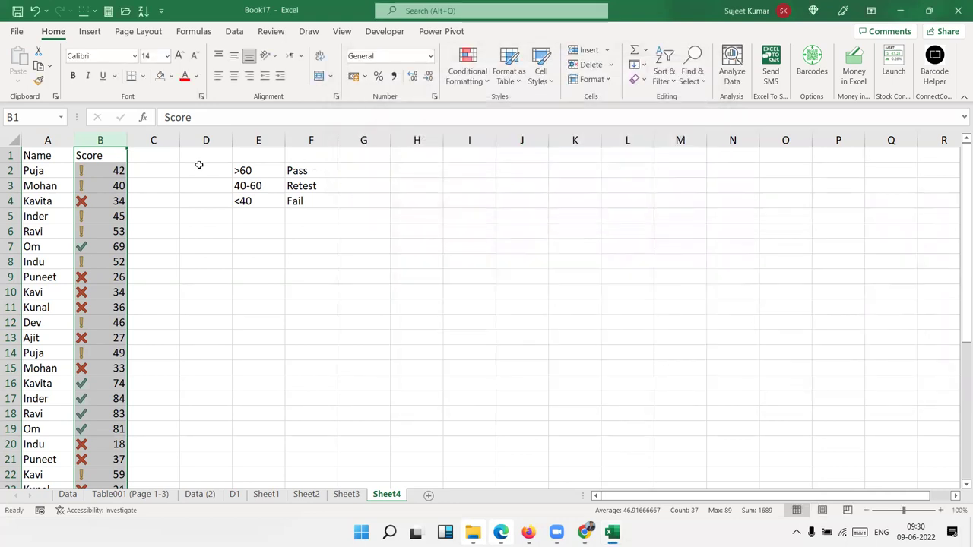
click(200, 165)
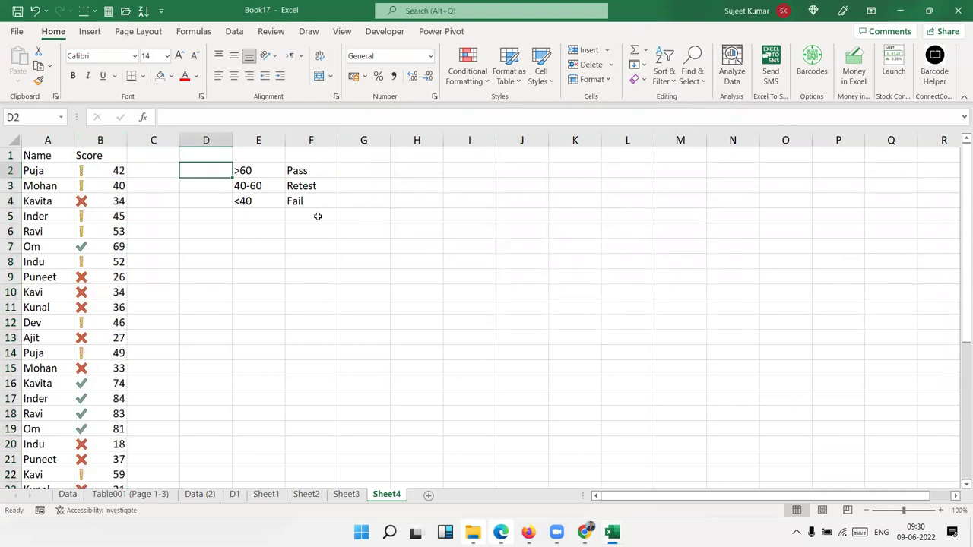
Step: Enter 3, 2 and 1 in D2:D4
text(3)
key(Return)
text(2)
key(Return)
text(1)
key(Return)
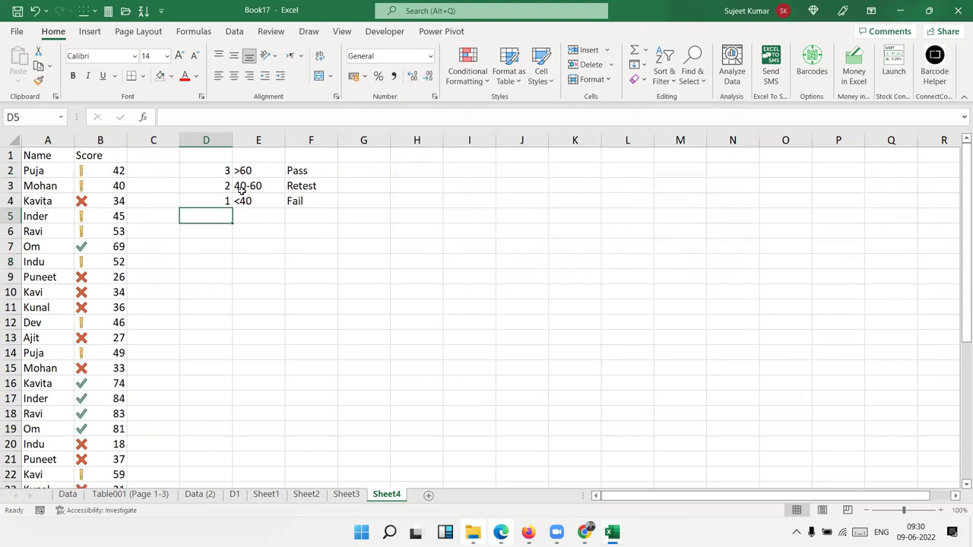
Step: Apply the 3 Symbols (Uncircled) icon set to D2:D4
drag(216, 199, 217, 169)
click(460, 86)
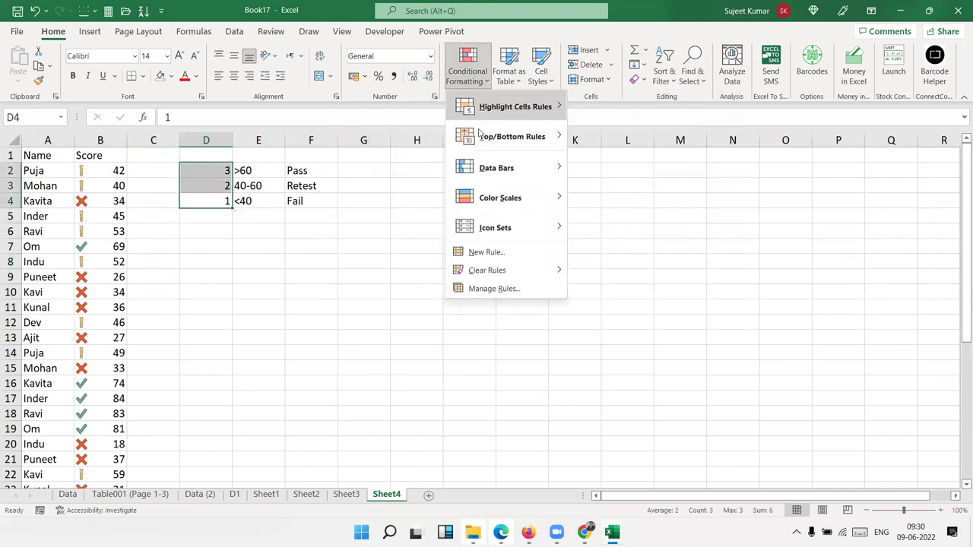
mouse_move(517, 228)
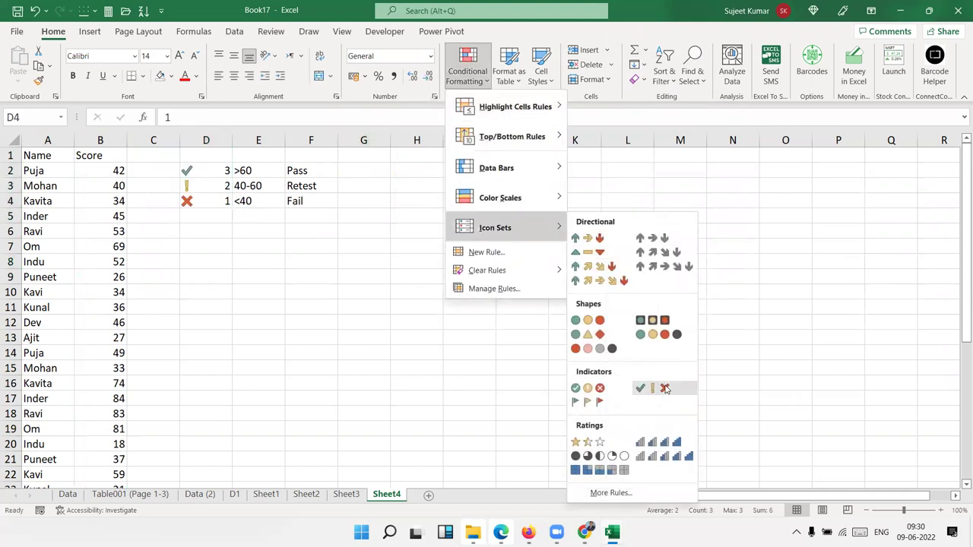
click(663, 387)
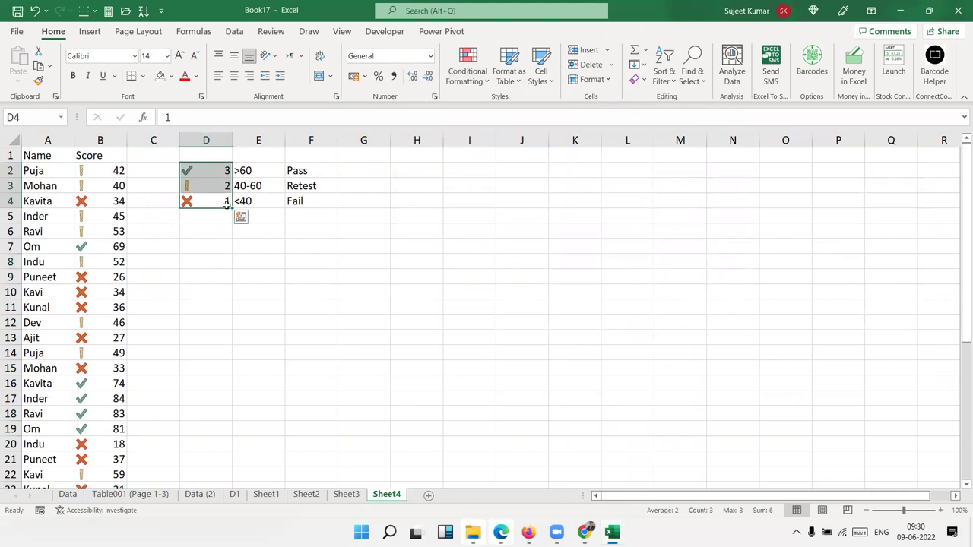
Step: Turn on Show Icon Only for the D2:D4 icon set rule
click(466, 72)
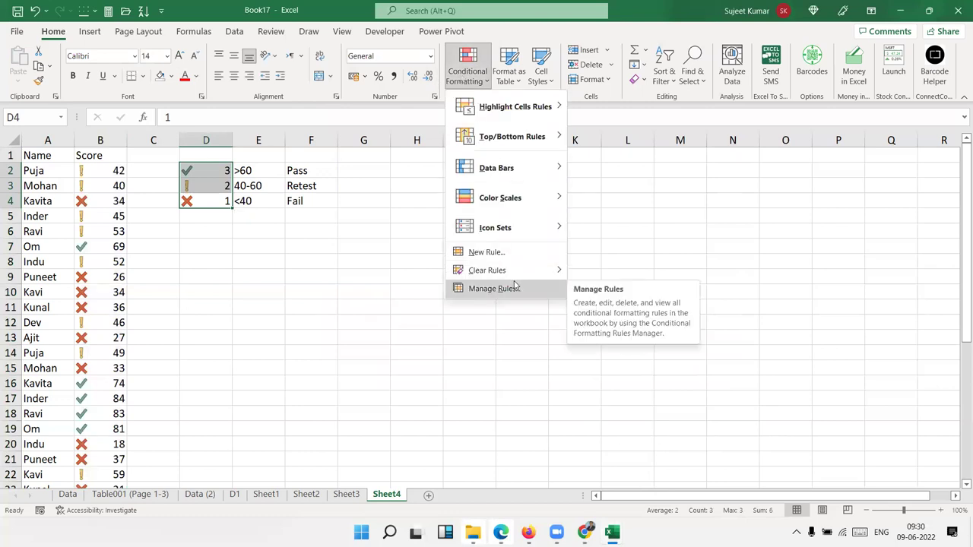
click(516, 286)
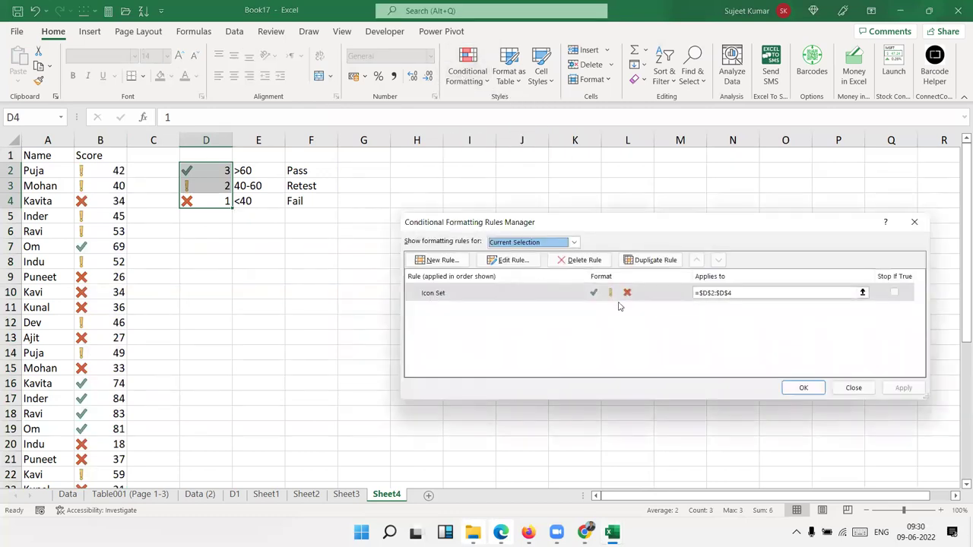
double_click(648, 295)
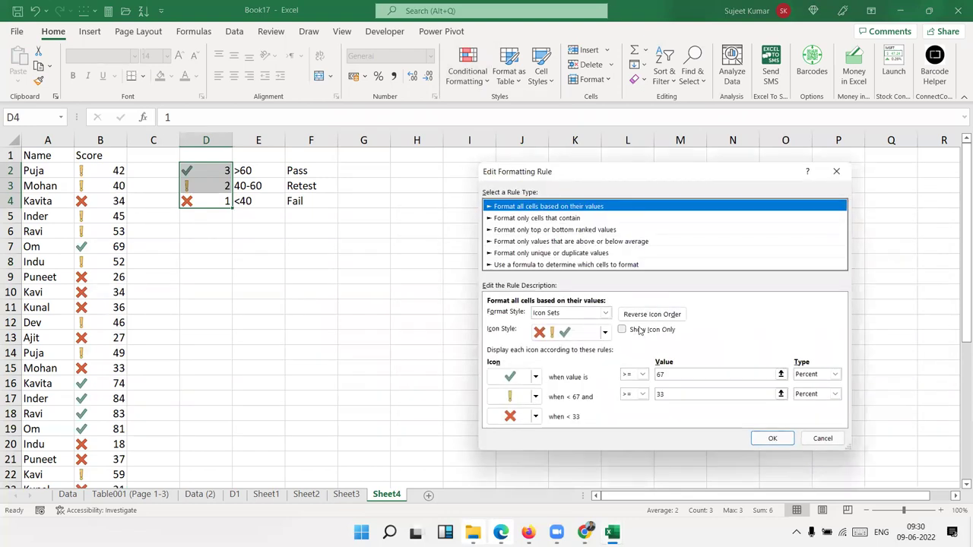
click(638, 330)
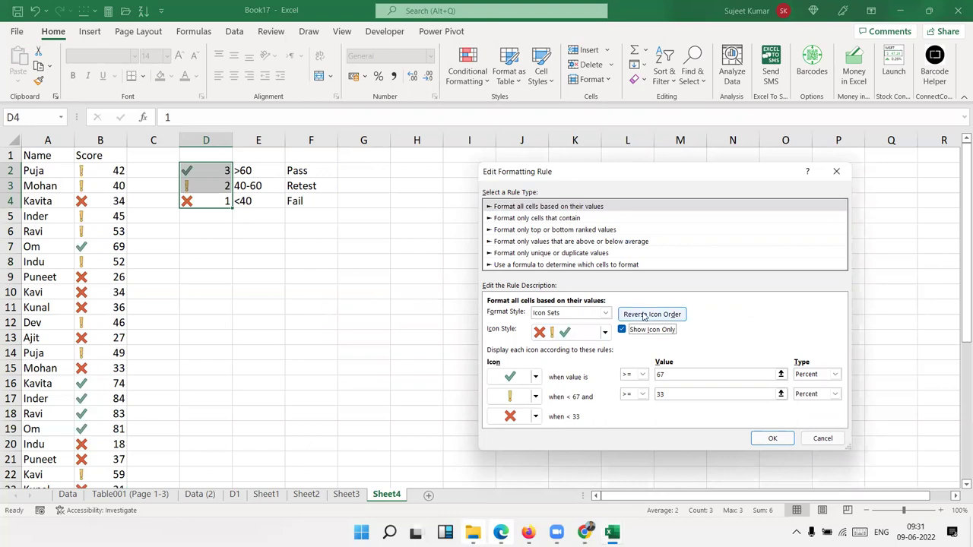
click(783, 443)
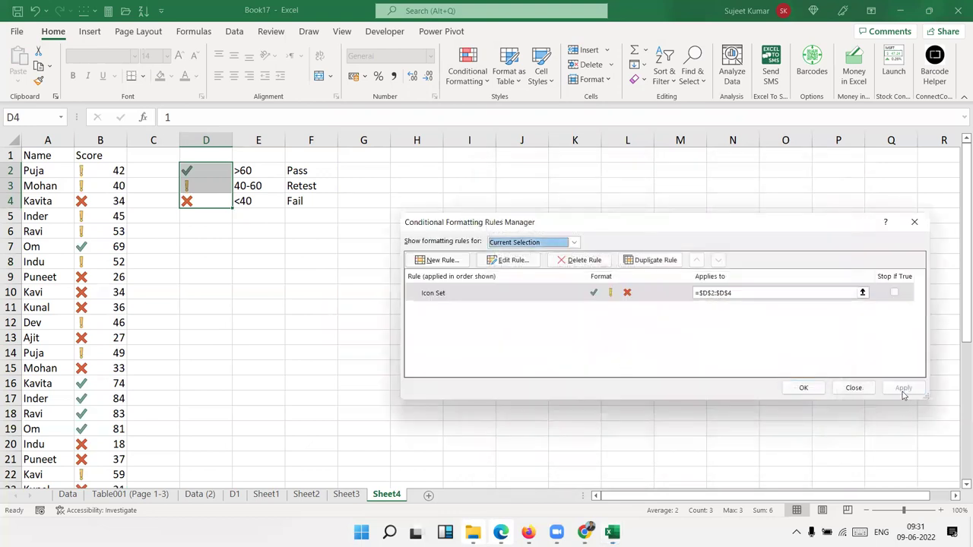
click(809, 390)
click(372, 224)
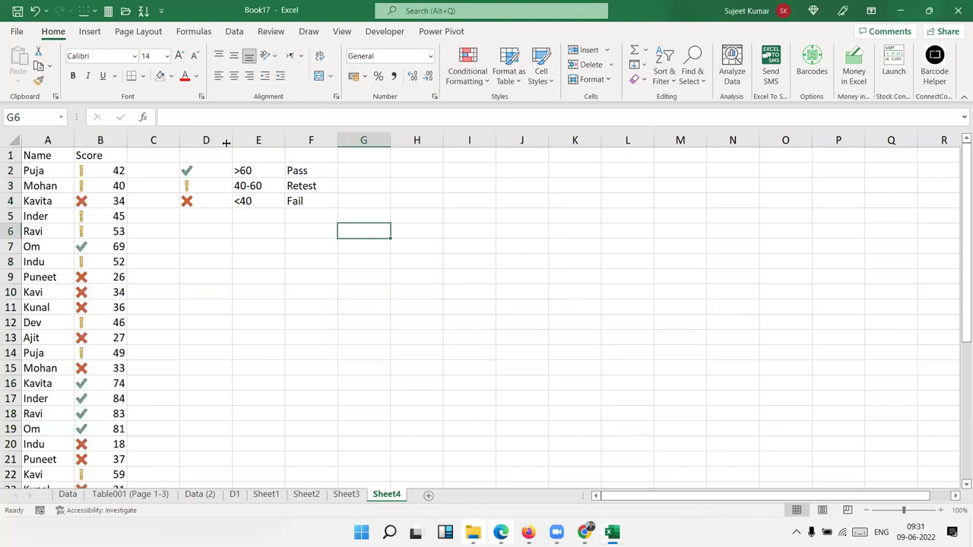
Step: Copy the Name and Score list A1:B15 into I1:J15
click(36, 141)
drag(37, 155, 82, 371)
key(ctrl+c)
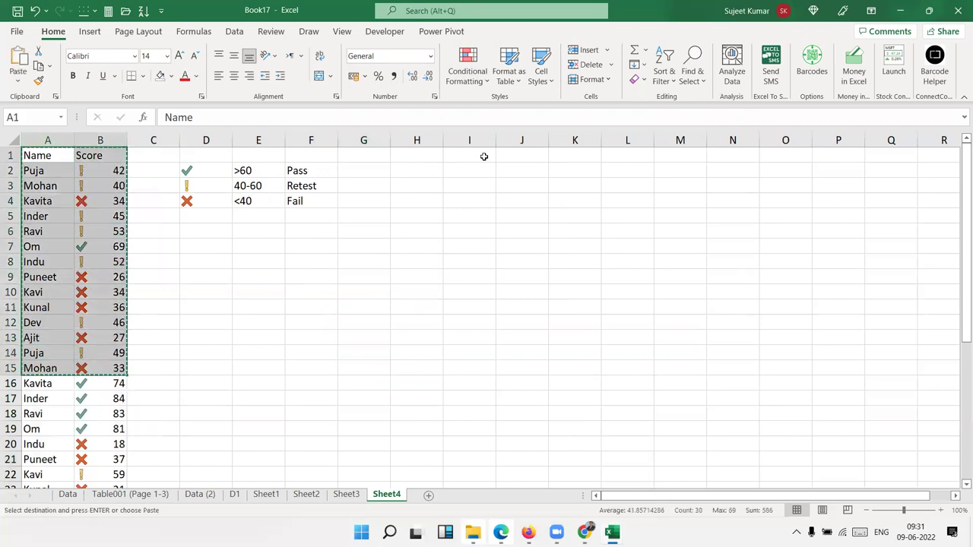
click(484, 156)
key(ctrl+v)
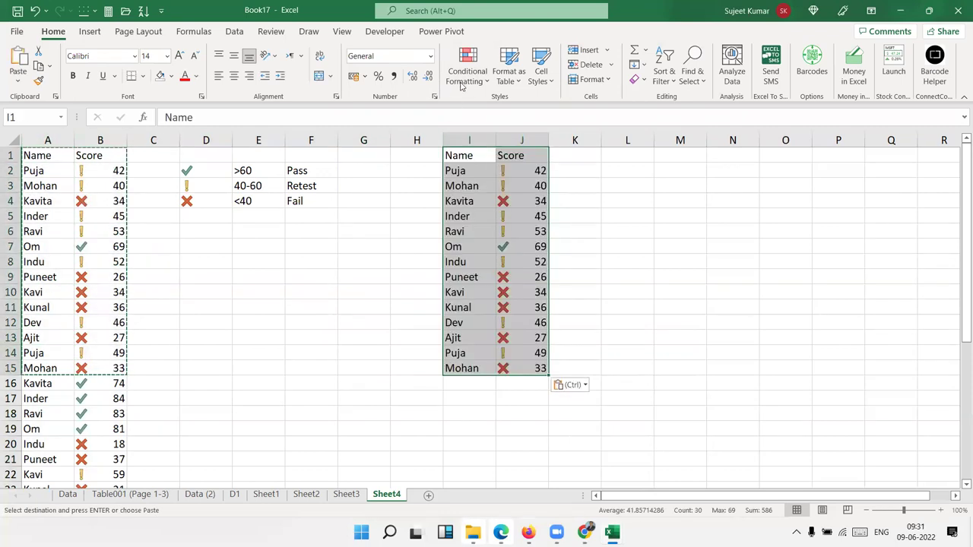
Step: Clear the conditional formatting rules from the pasted cells in I1:J15
click(460, 86)
mouse_move(478, 271)
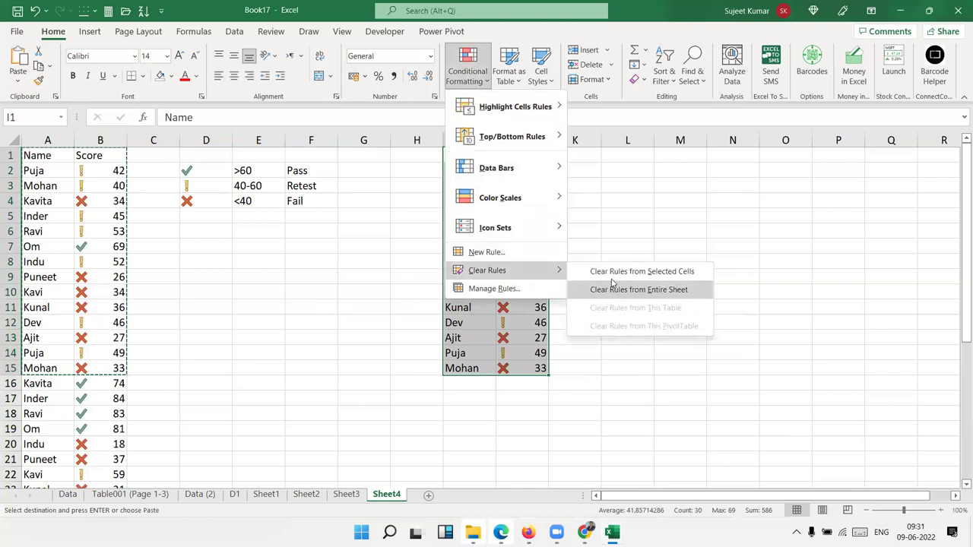
click(611, 273)
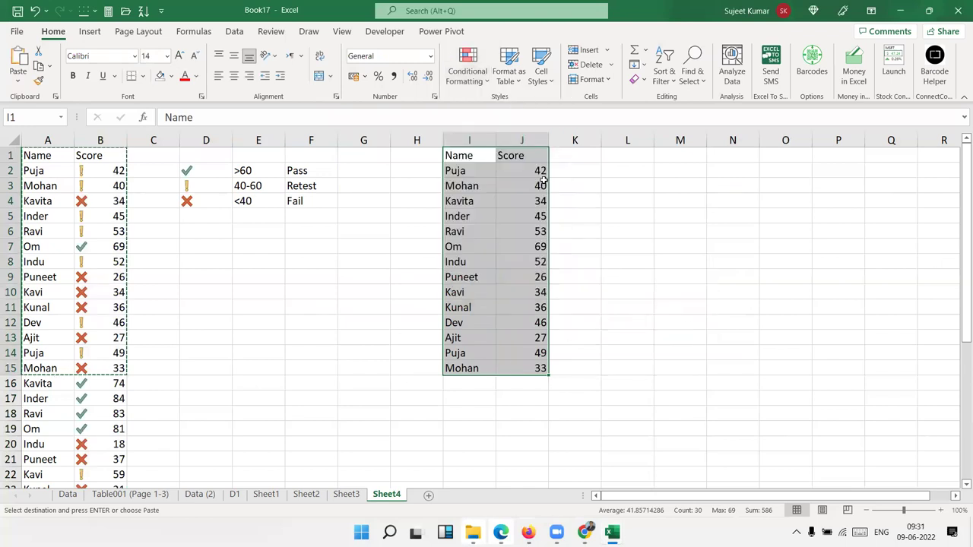
drag(534, 171, 507, 364)
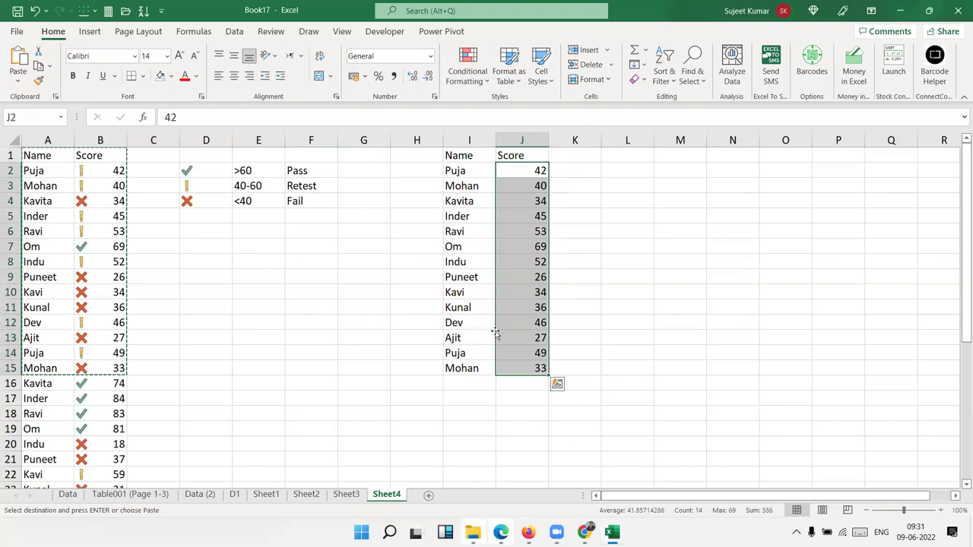
Step: Add blue Gradient Fill data bars to J2:J15 and narrow column J
click(466, 69)
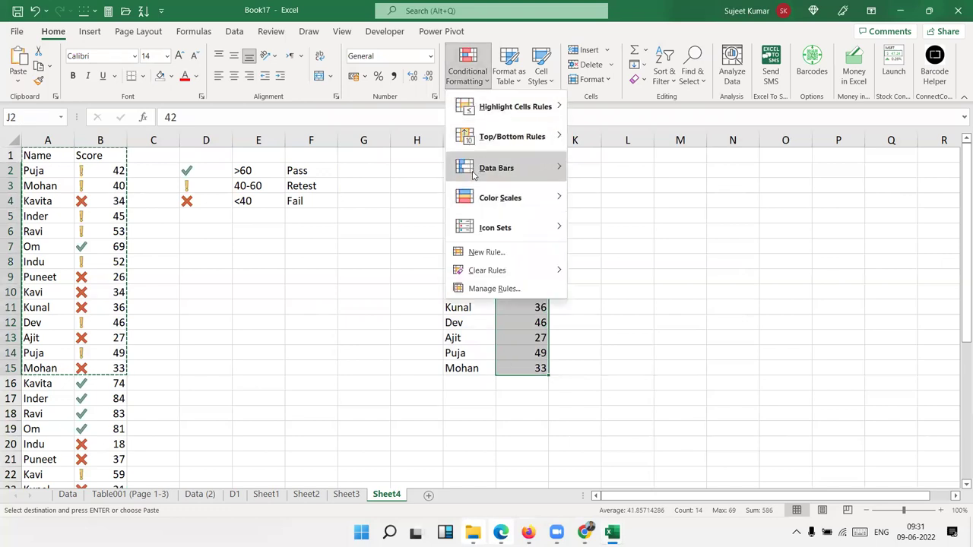
mouse_move(471, 175)
click(579, 183)
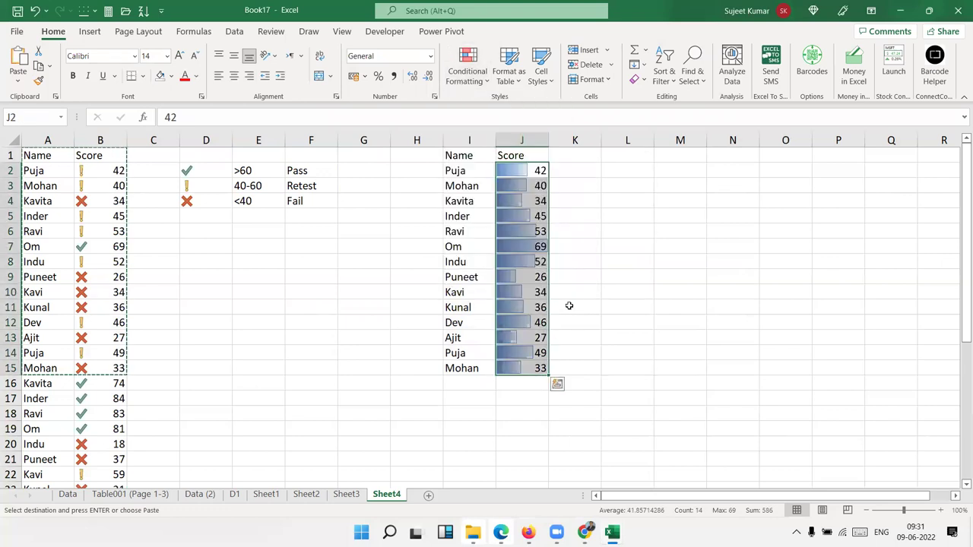
click(573, 306)
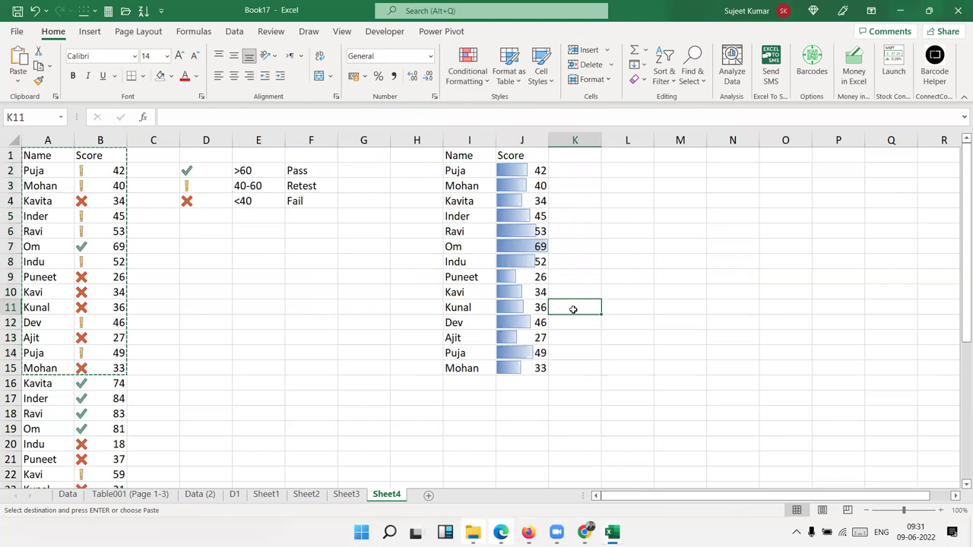
mouse_move(547, 142)
mouse_down()
mouse_move(526, 143)
mouse_move(554, 368)
mouse_up()
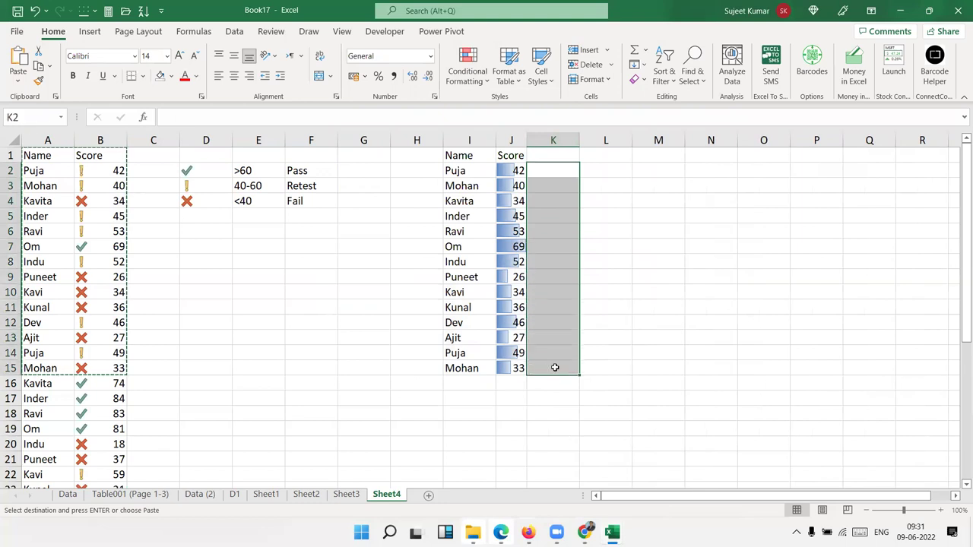
drag(519, 366, 514, 171)
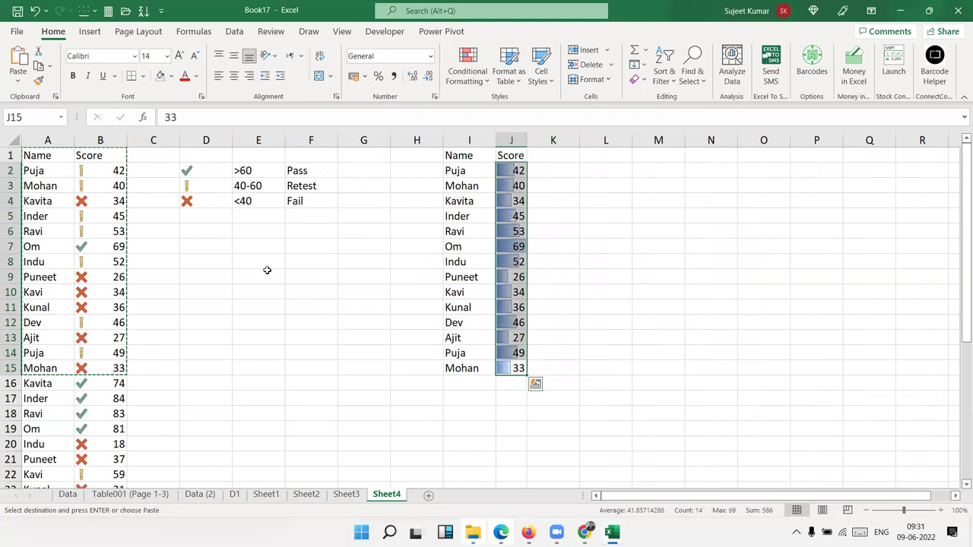
click(90, 31)
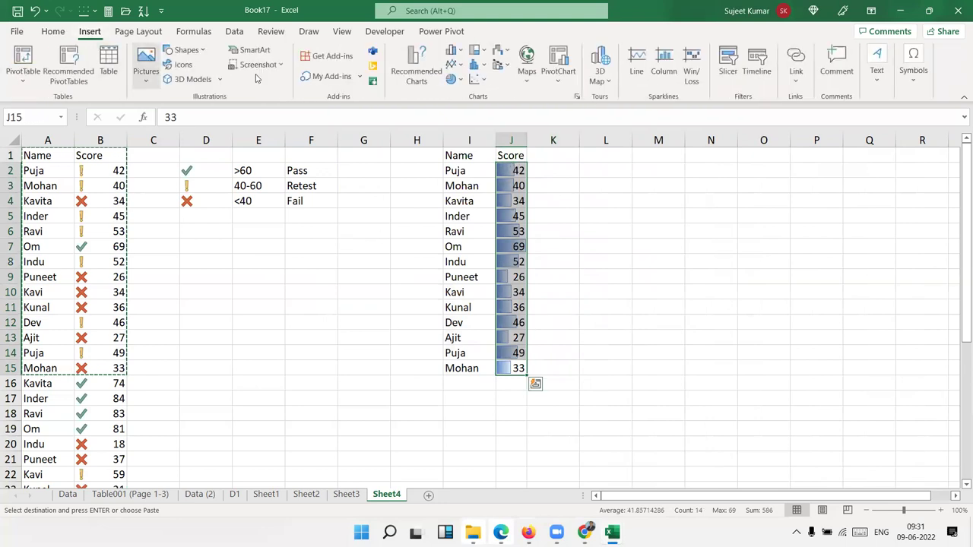
click(458, 52)
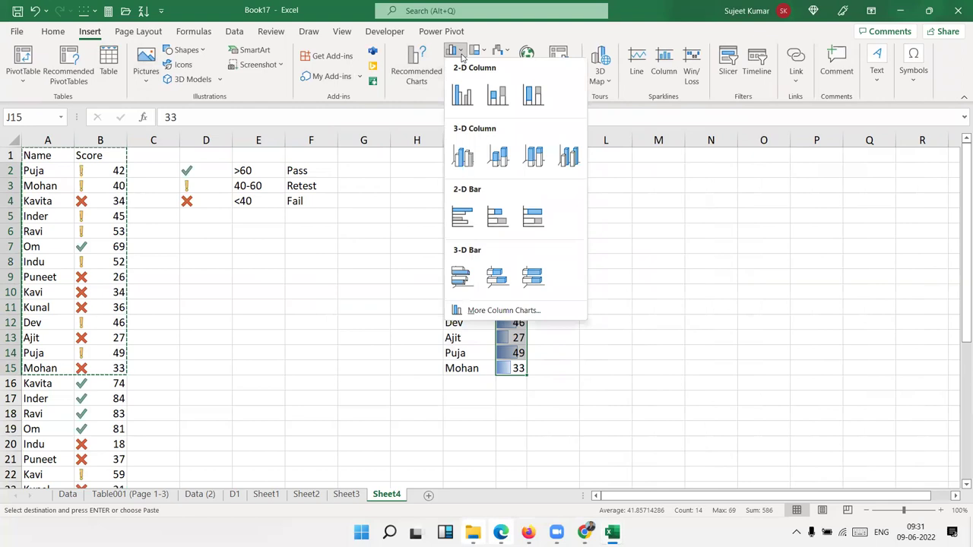
click(461, 217)
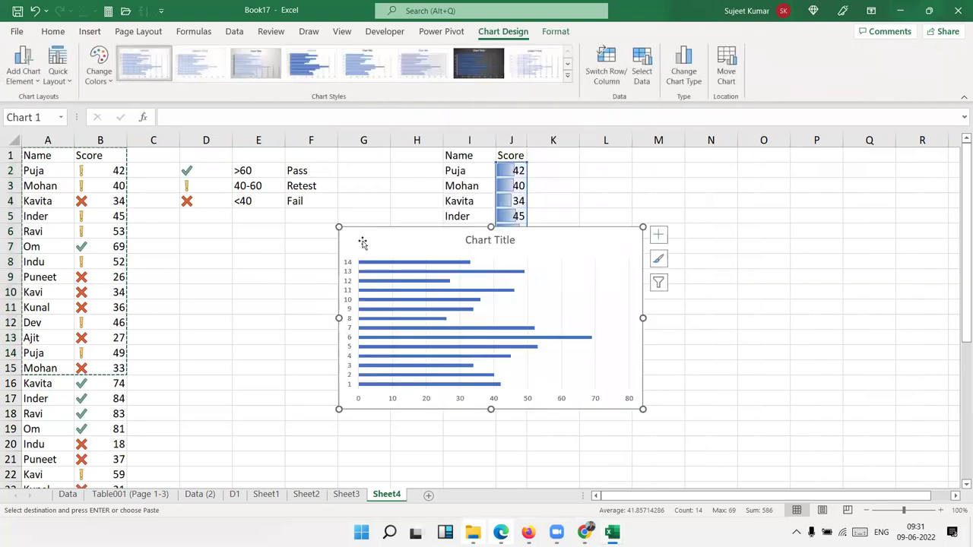
drag(559, 217, 552, 156)
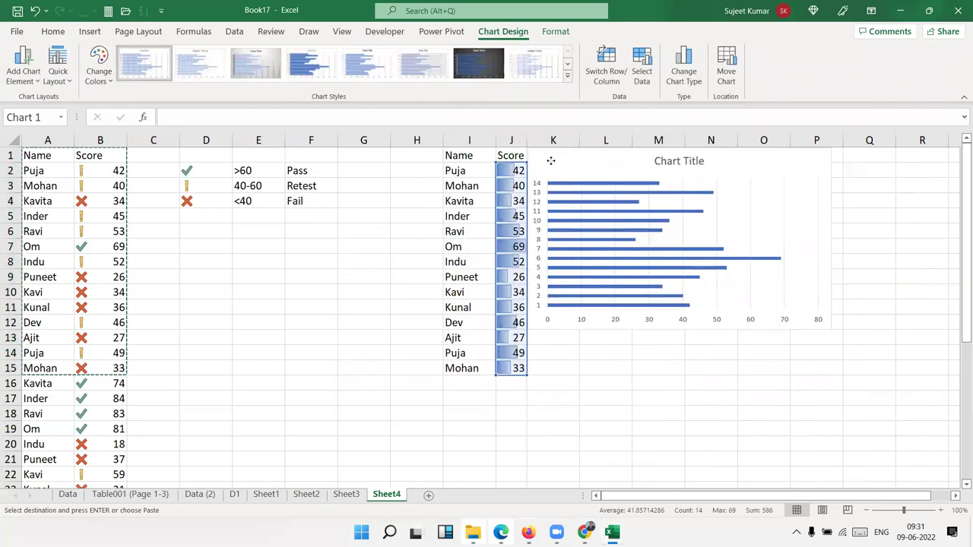
drag(679, 332, 680, 374)
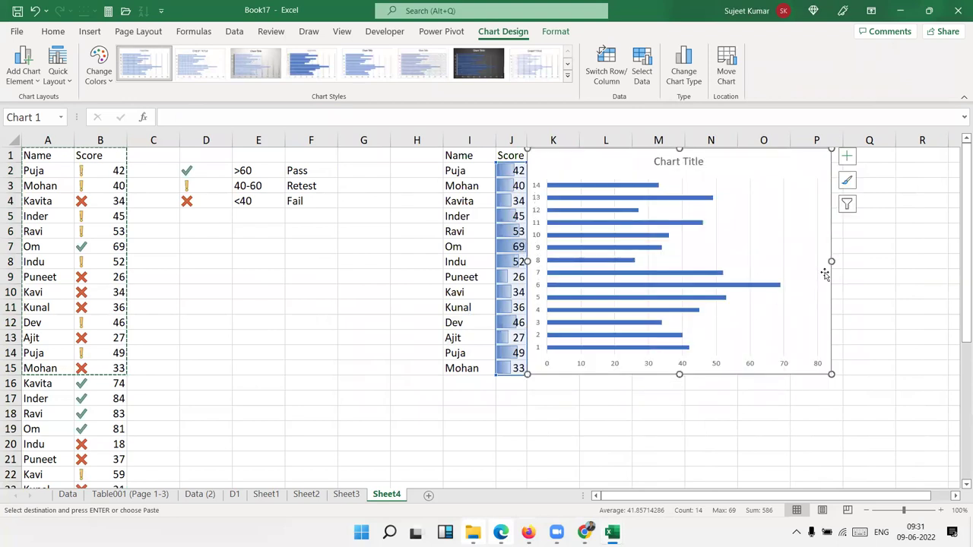
drag(831, 261, 796, 263)
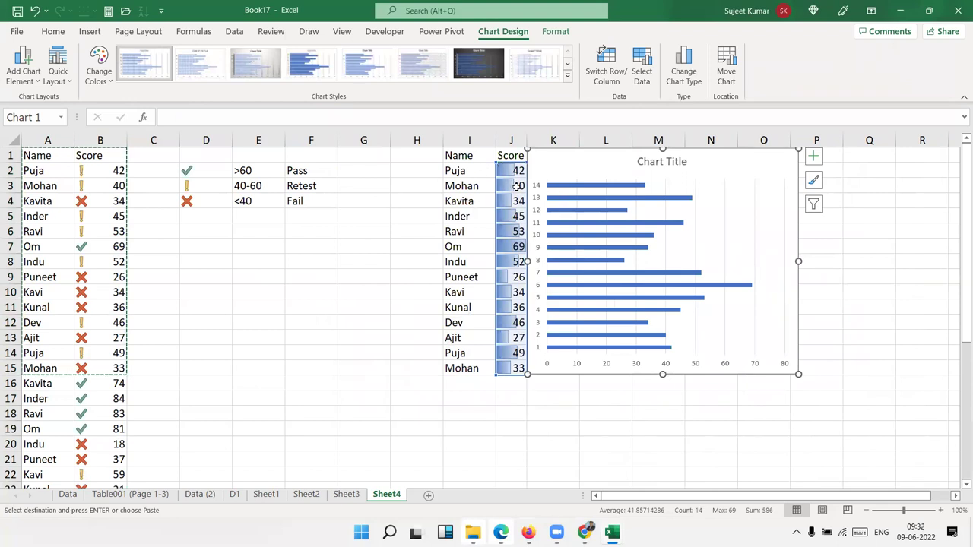
click(538, 198)
key(Delete)
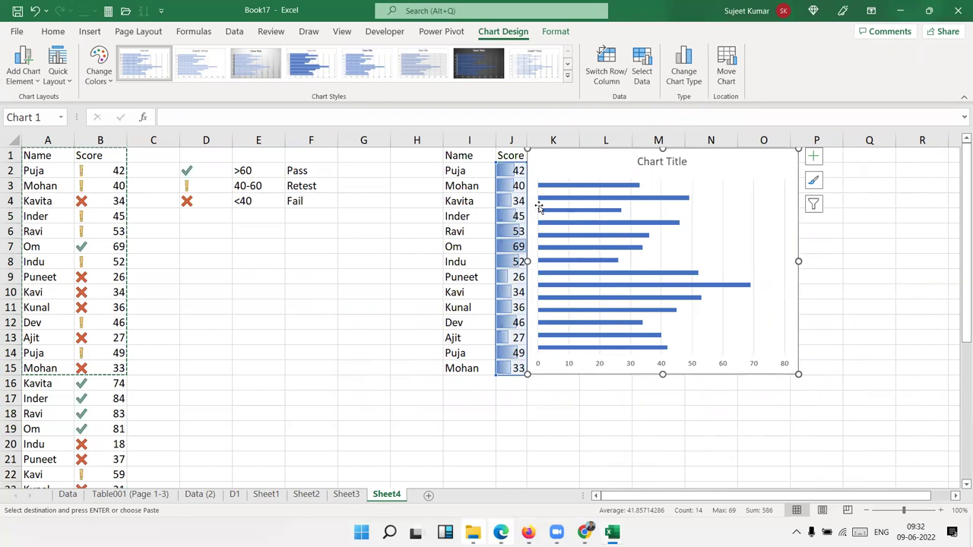
key(Delete)
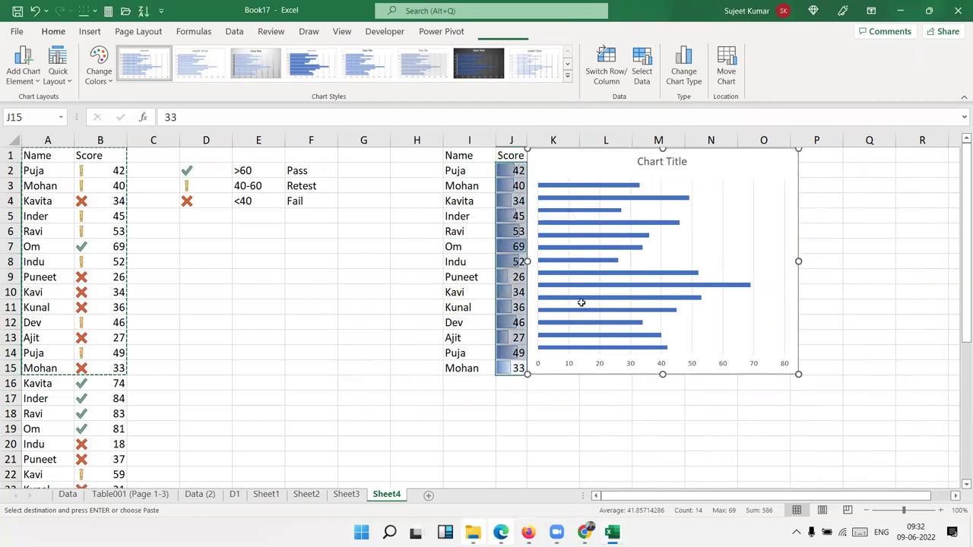
Step: Clear all conditional formatting rules from the entire sheet
click(564, 171)
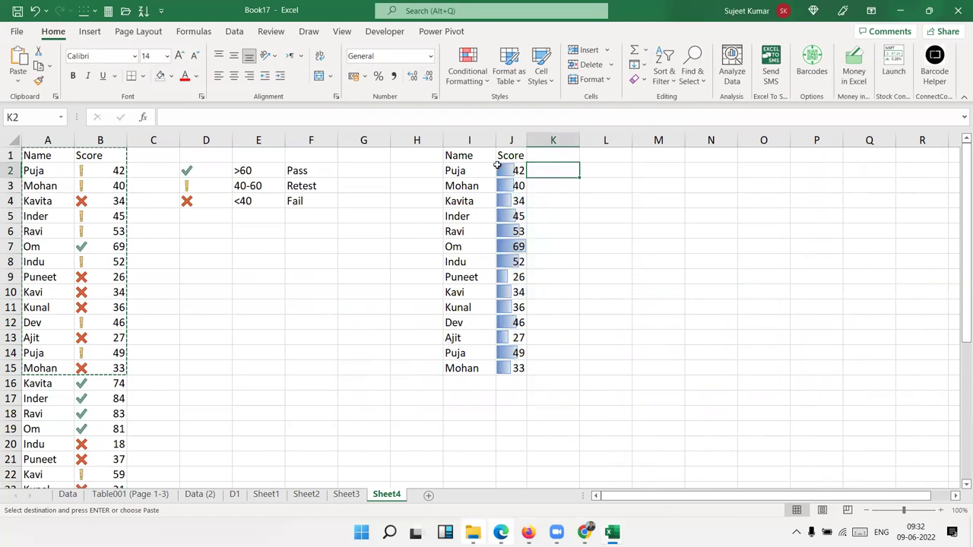
drag(502, 166, 523, 369)
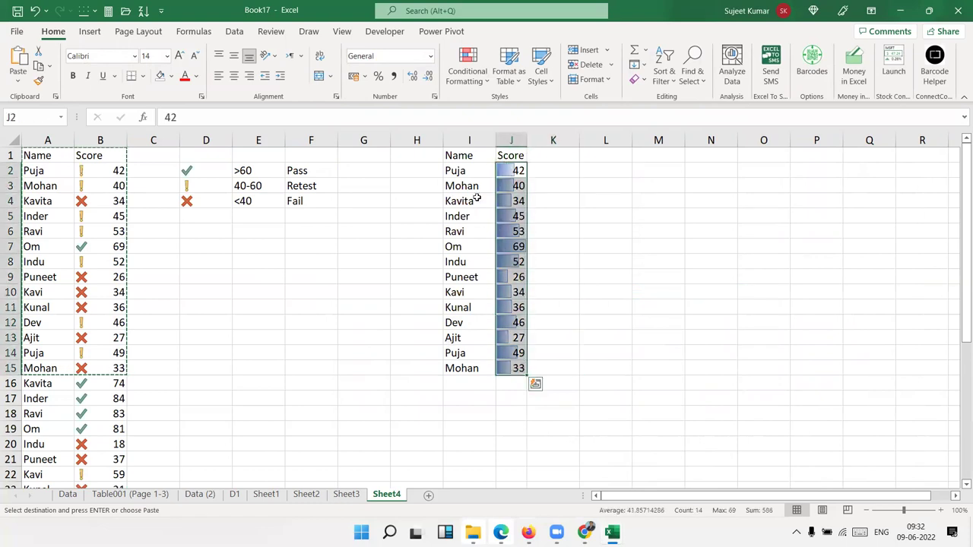
click(466, 70)
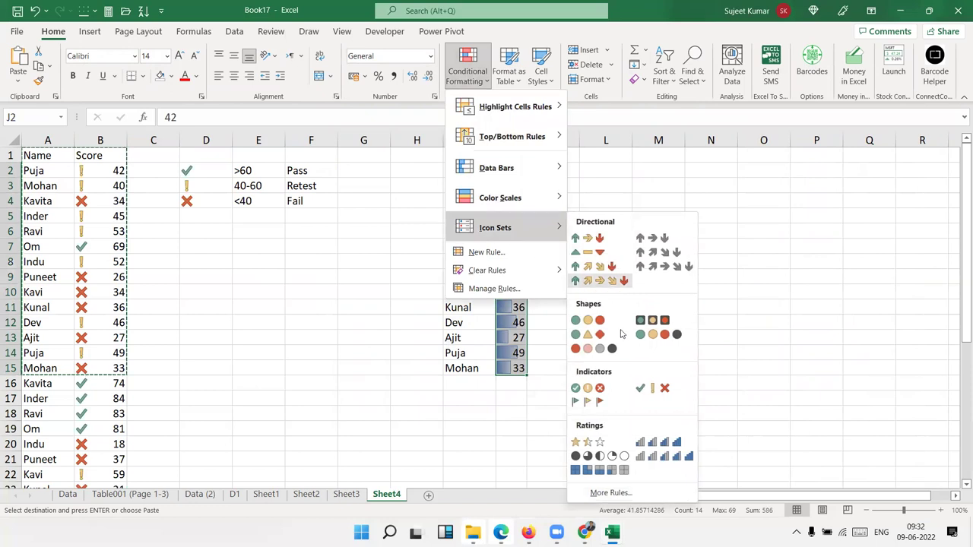
mouse_move(516, 270)
click(602, 290)
Step: Enter =J2 in K2 and fill it down to K15
click(551, 172)
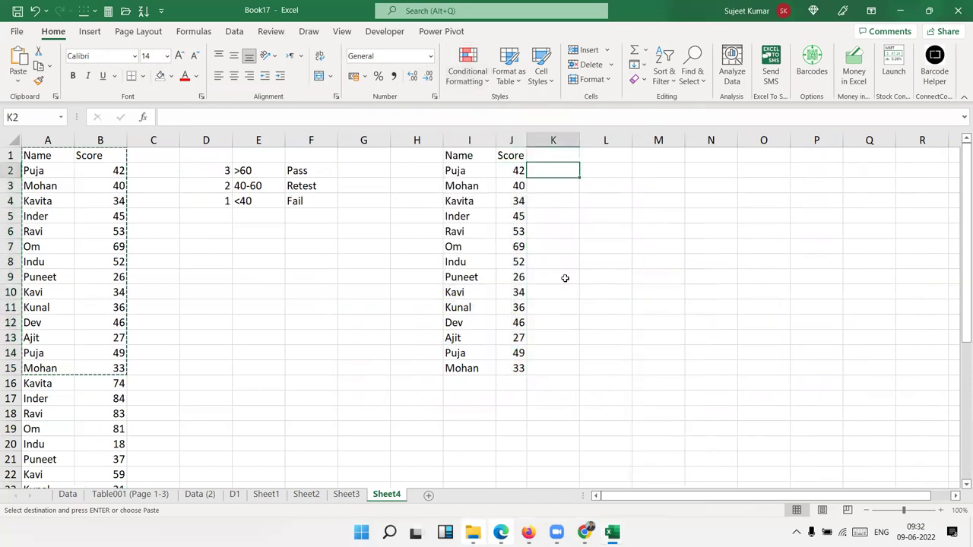
text(=)
key(Left)
key(Return)
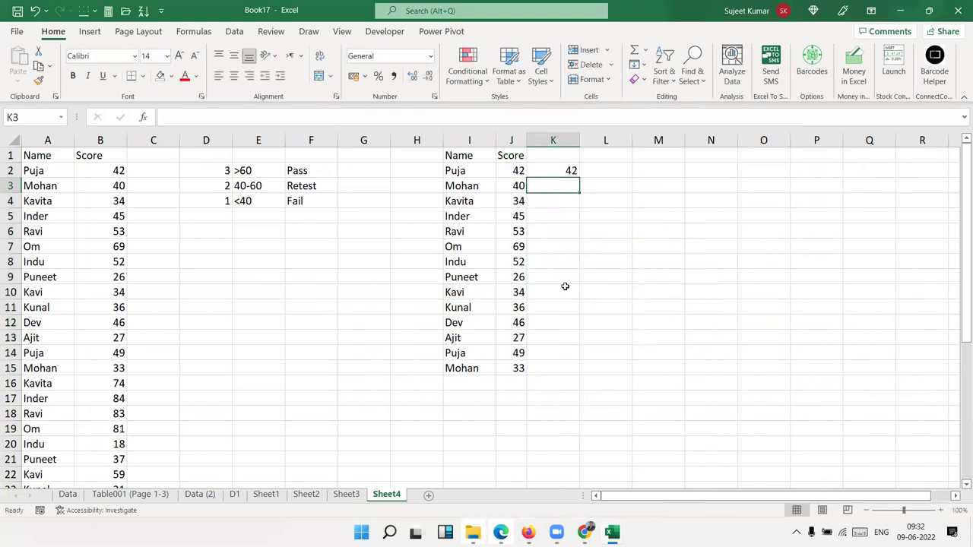
click(566, 170)
double_click(579, 177)
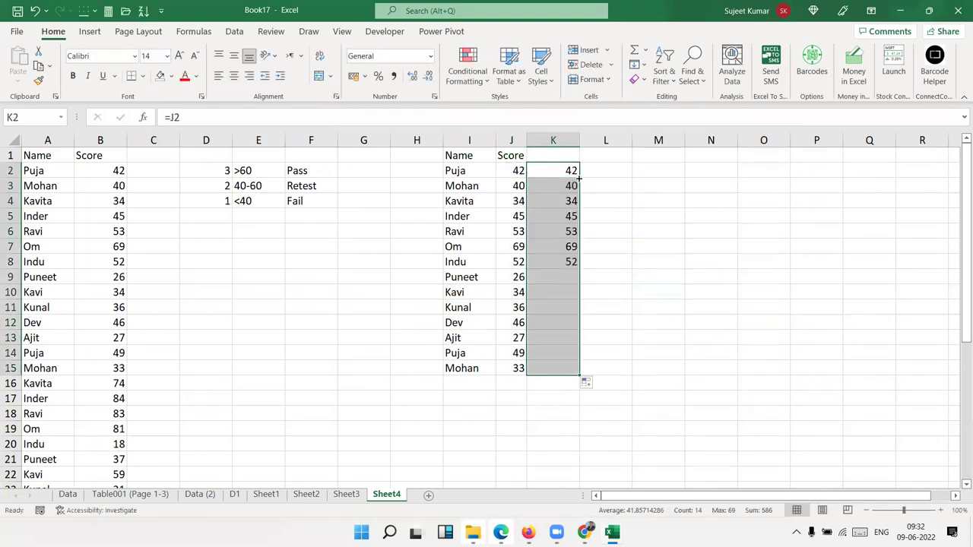
click(463, 87)
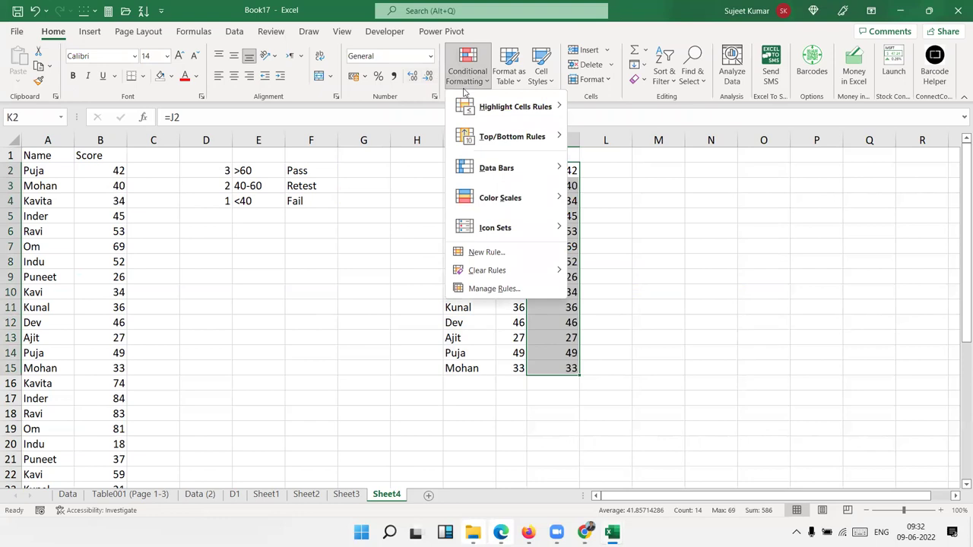
Step: Give K2:K15 blue gradient data bars with Show Bar Only, and widen column K
mouse_move(501, 168)
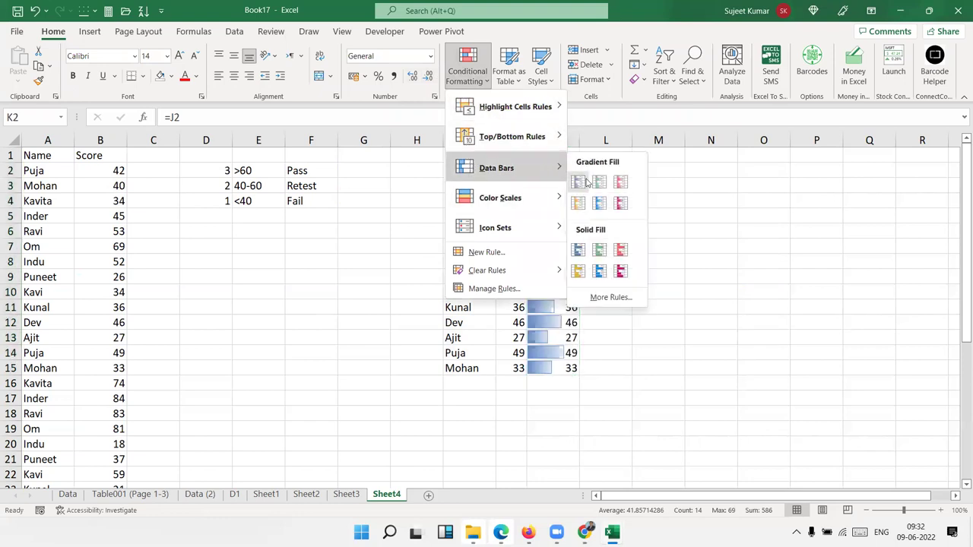
click(579, 182)
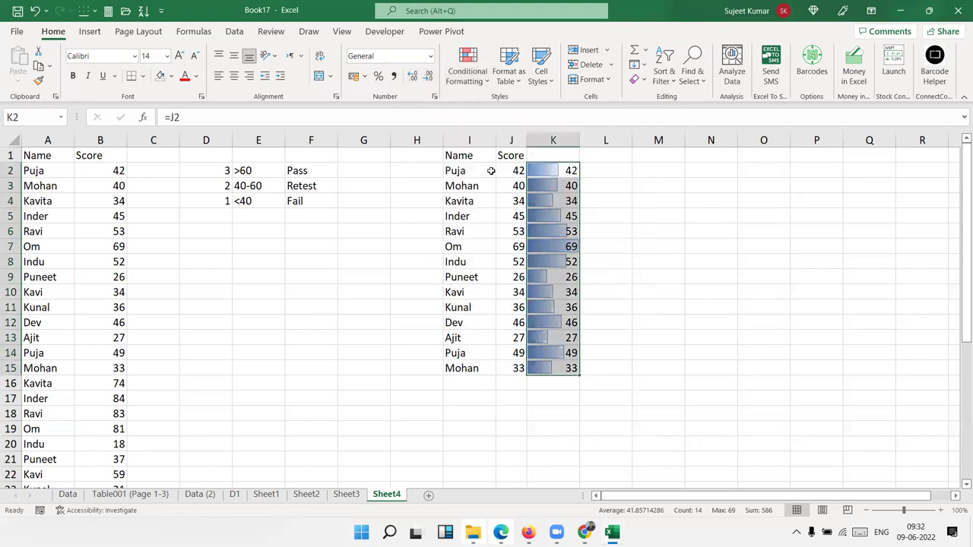
click(462, 85)
click(484, 287)
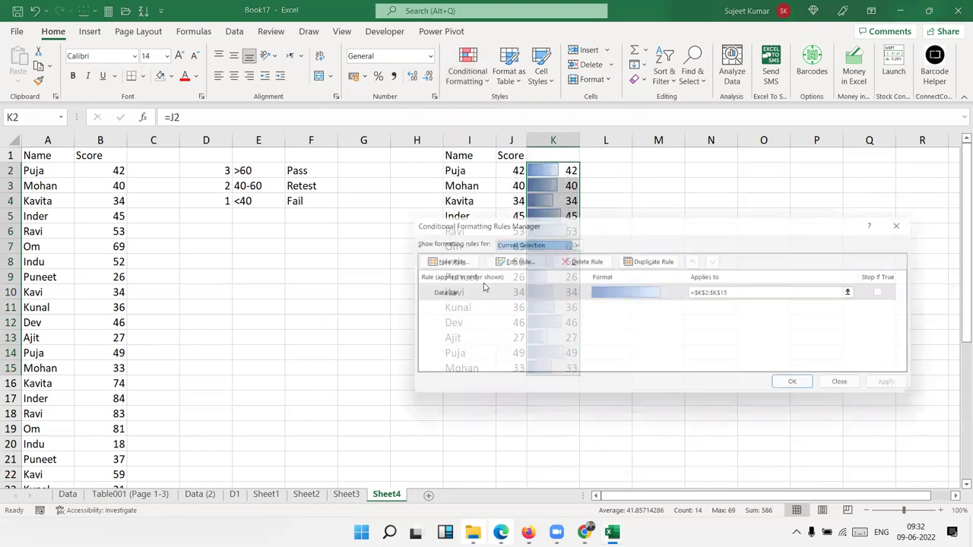
double_click(437, 292)
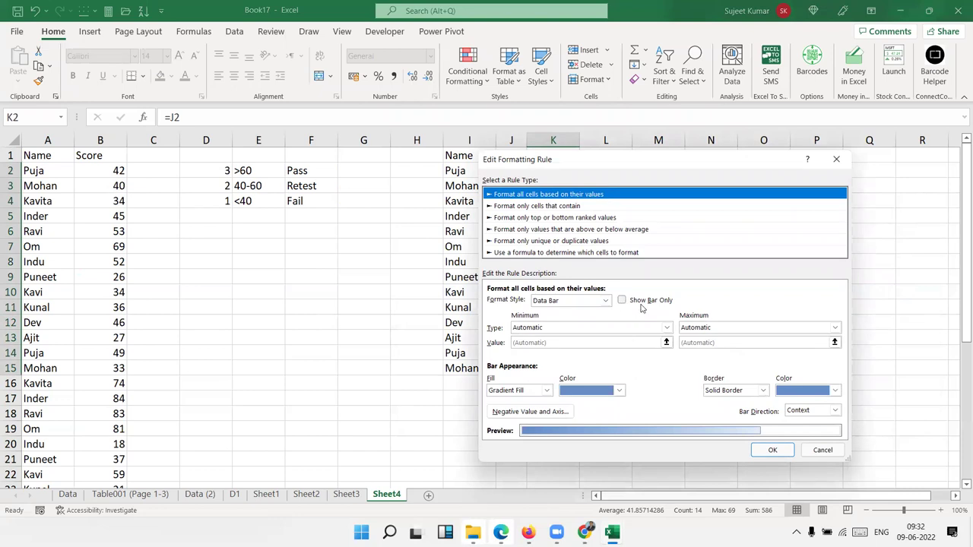
click(641, 304)
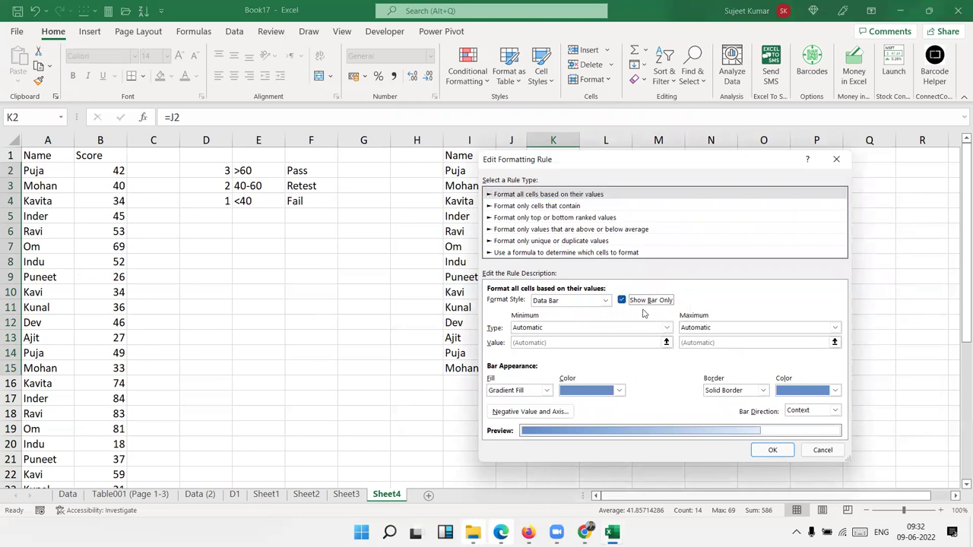
click(789, 452)
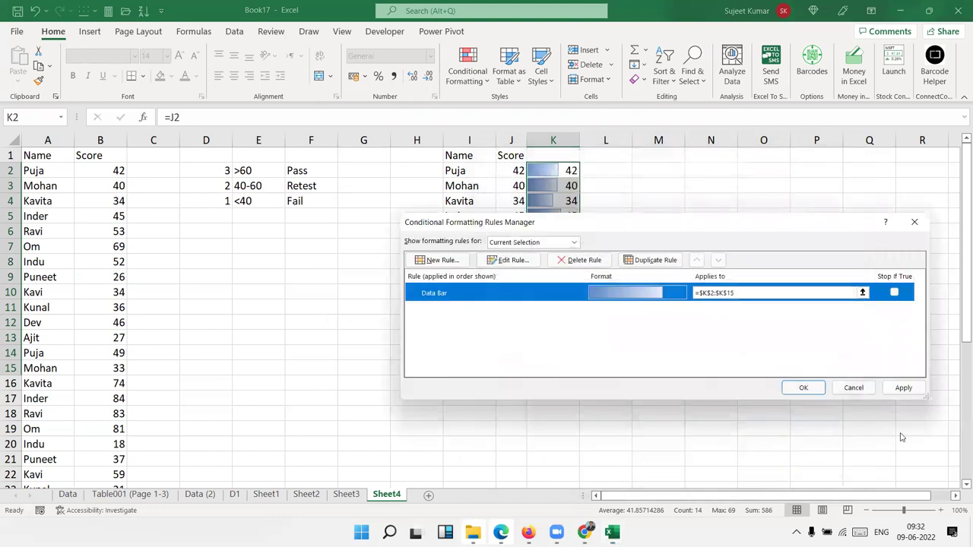
click(912, 389)
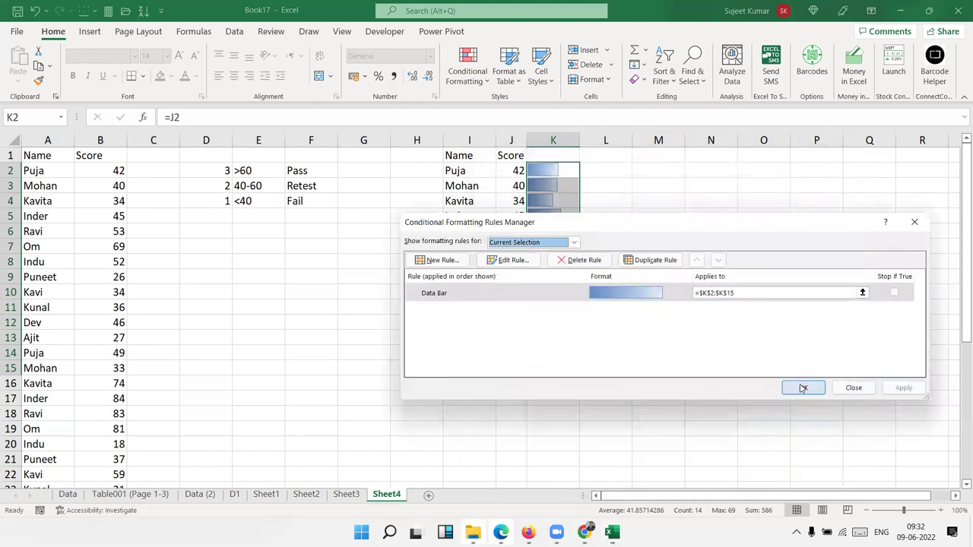
click(803, 388)
click(467, 400)
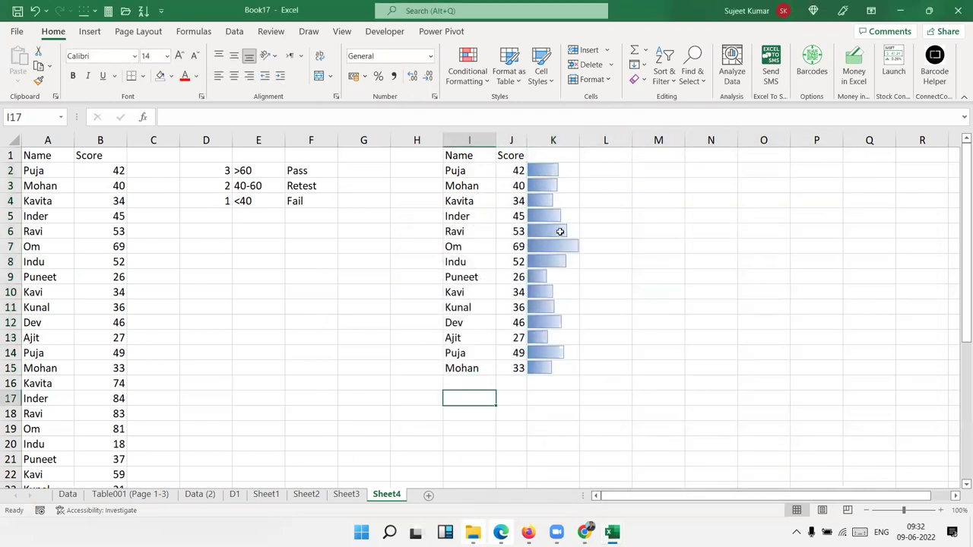
drag(582, 142, 588, 141)
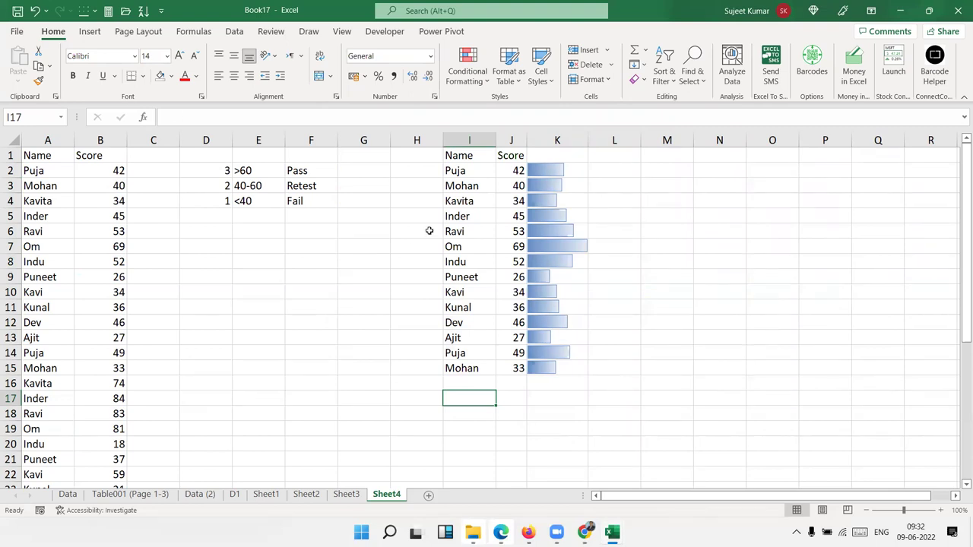
Step: Change Inder's score in J5 from 45 to 80
click(501, 219)
text(80)
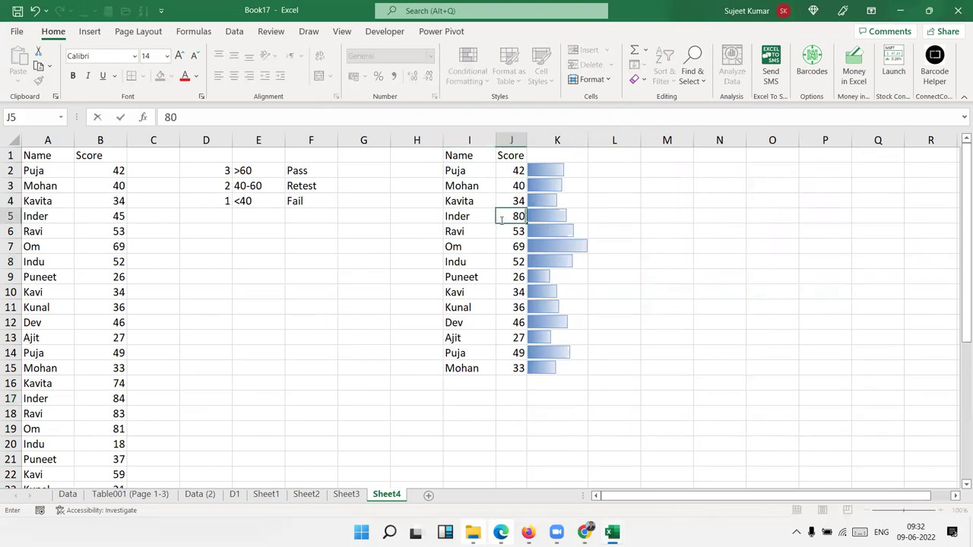
key(Return)
click(500, 221)
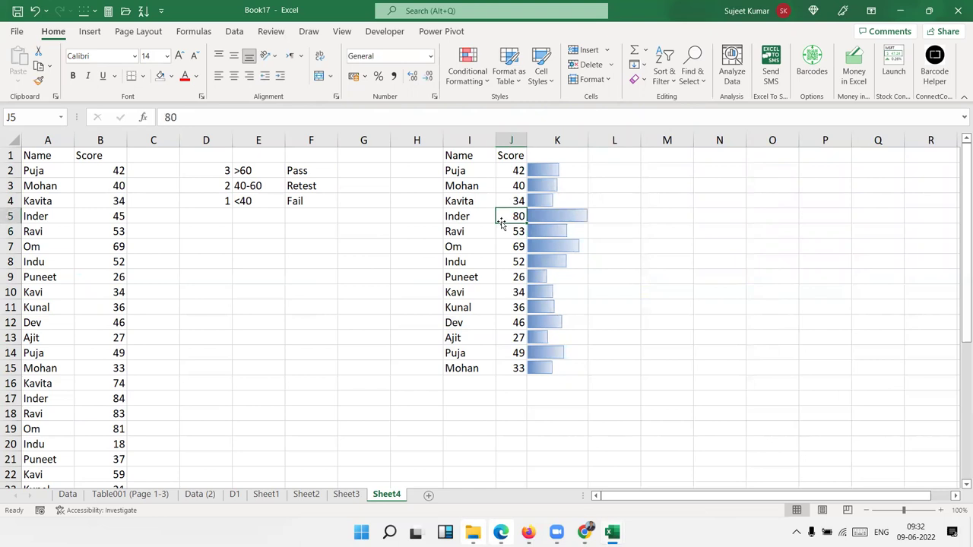
click(467, 67)
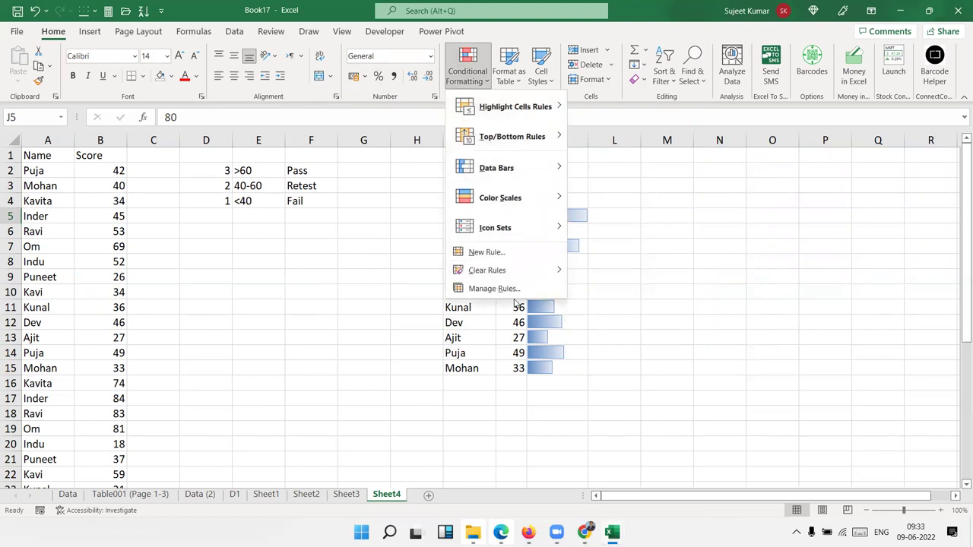
click(215, 242)
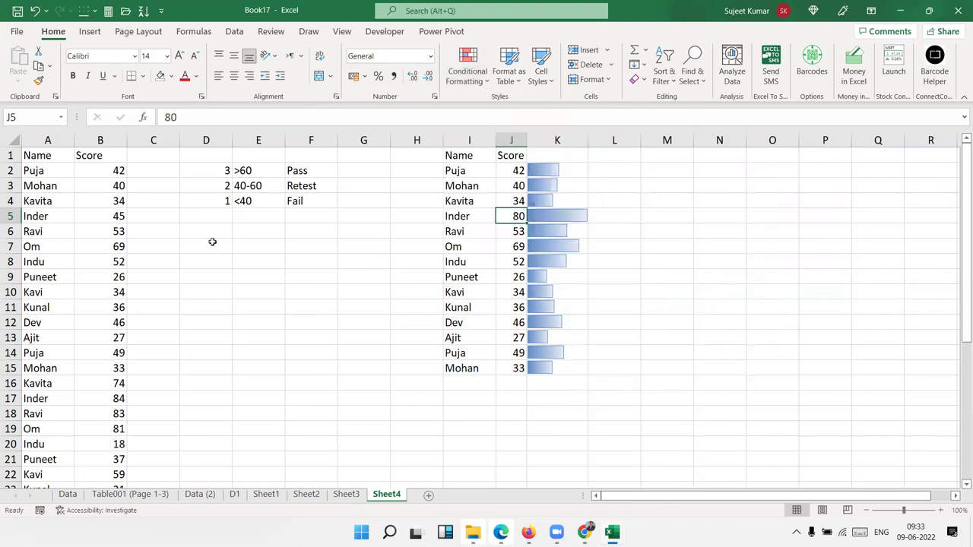
click(430, 496)
Step: Enter =RANDBETWEEN(10,80) in cell A4
click(66, 204)
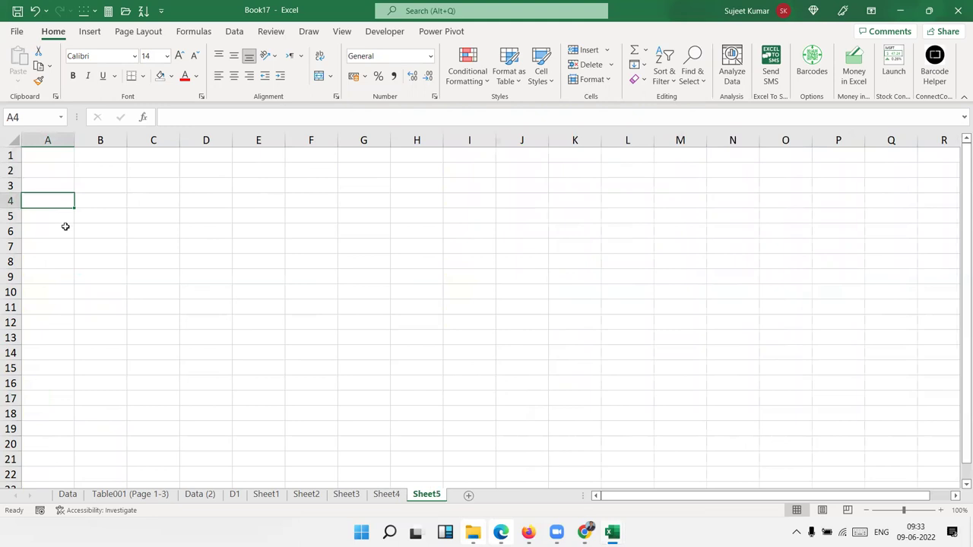
text(=ra)
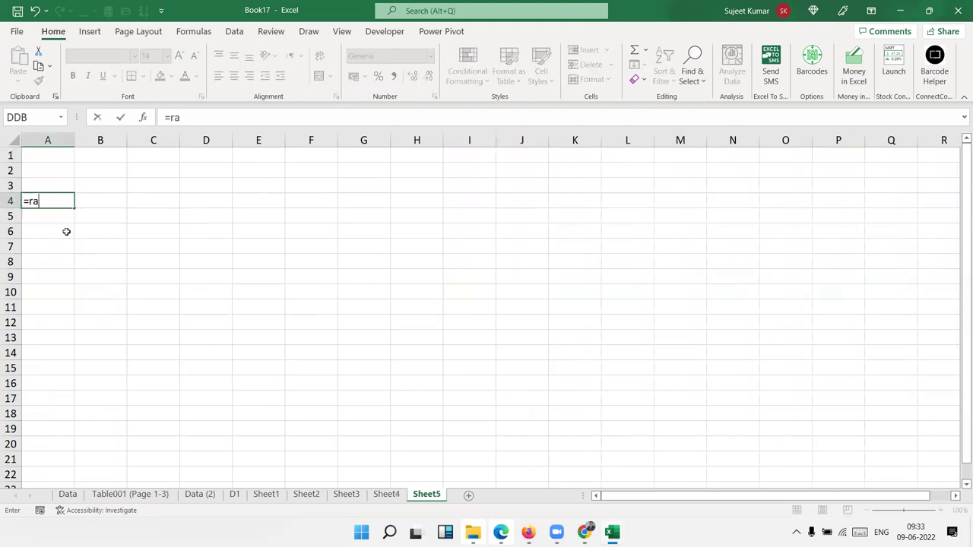
key(Escape)
key(Down)
key(Down)
key(Up)
key(Up)
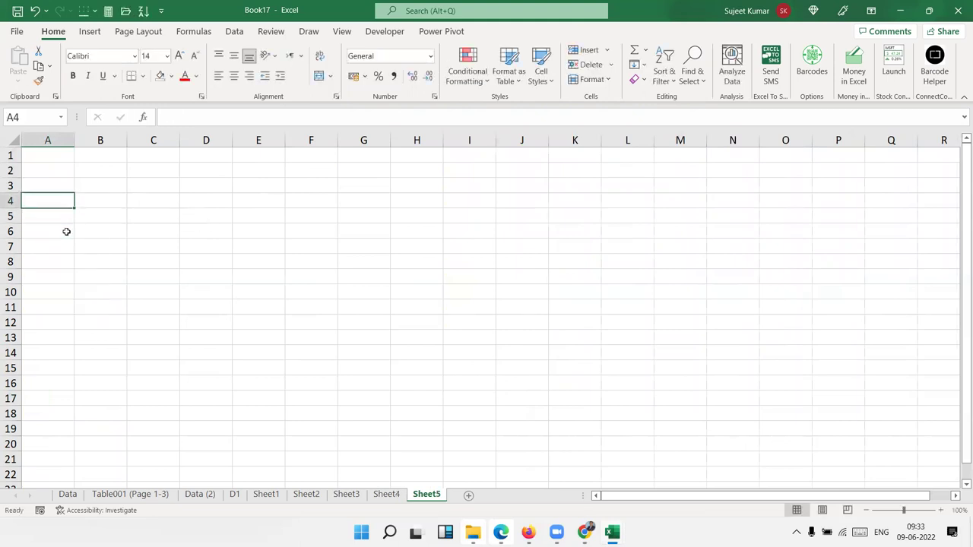
text(=ra)
key(Down)
key(Down)
key(Down)
key(Tab)
text(10,80)
key(Return)
Step: Fill A4:M20 with the random formula, convert it to fixed values, and type Search in B2
drag(43, 200, 693, 447)
key(F2)
key(ctrl+Return)
key(ctrl+c)
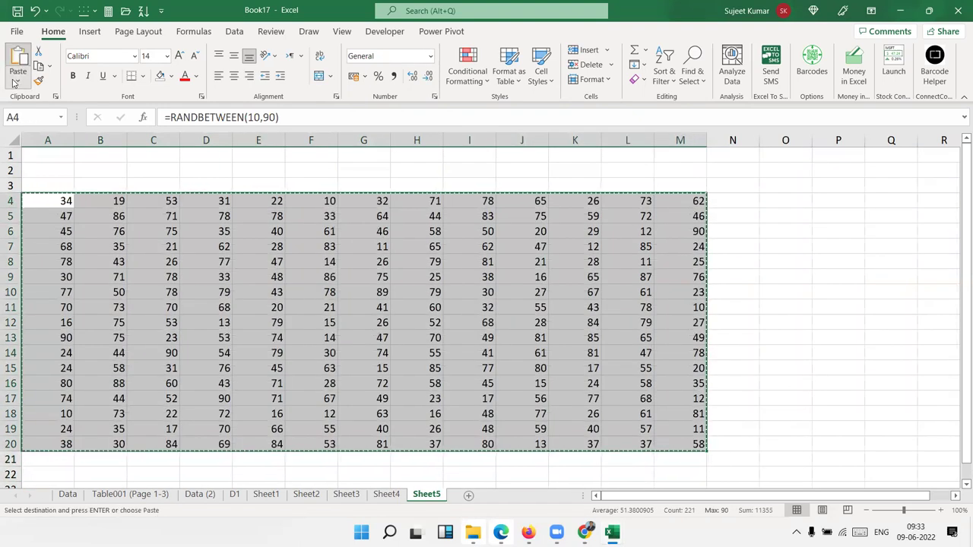
click(17, 75)
click(16, 178)
key(Escape)
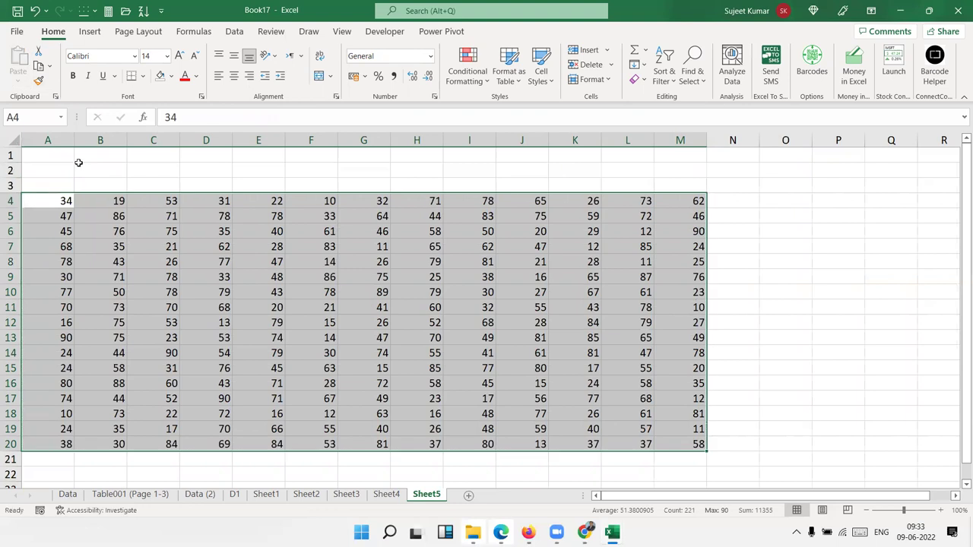
click(81, 163)
text(Search)
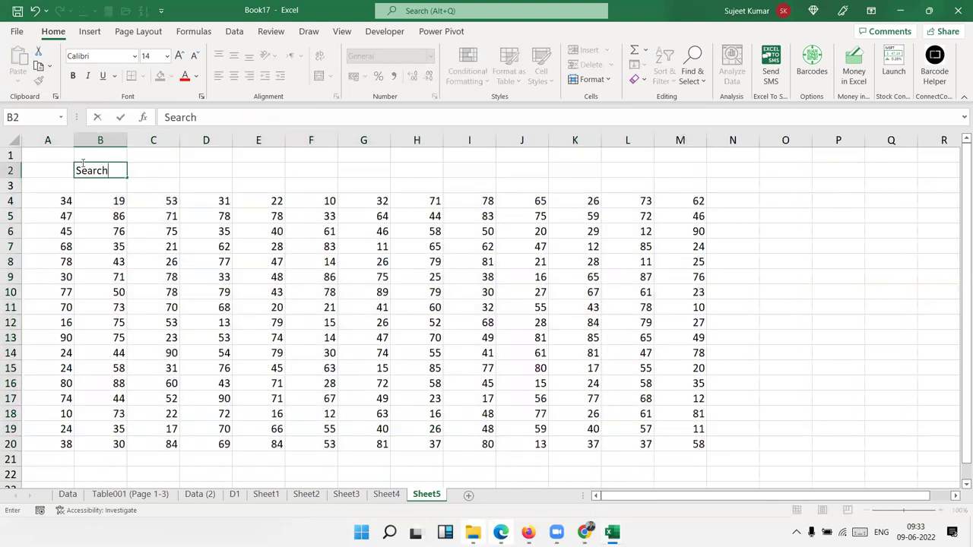
Step: Fill C2 yellow beside the B2 Search label, then test a value of 34 and undo it
key(Tab)
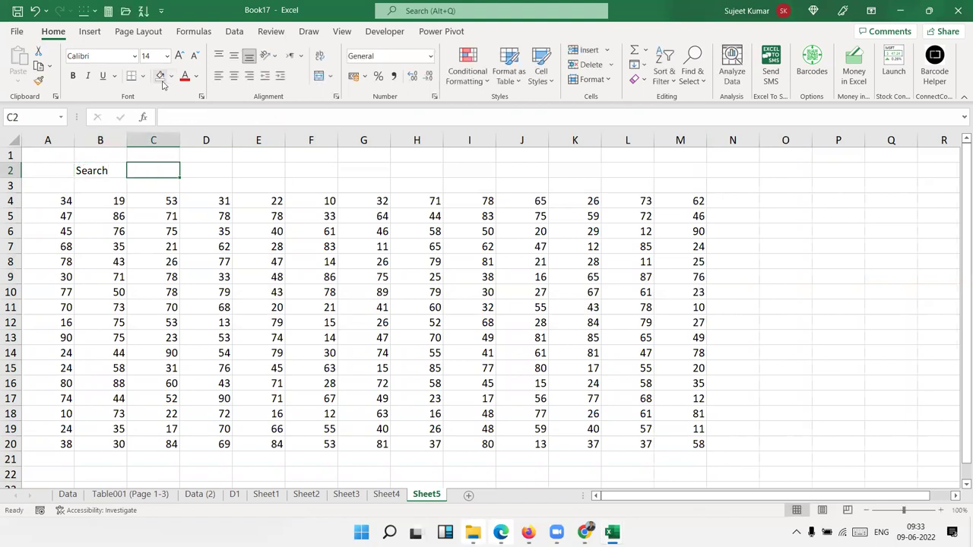
click(172, 76)
click(193, 195)
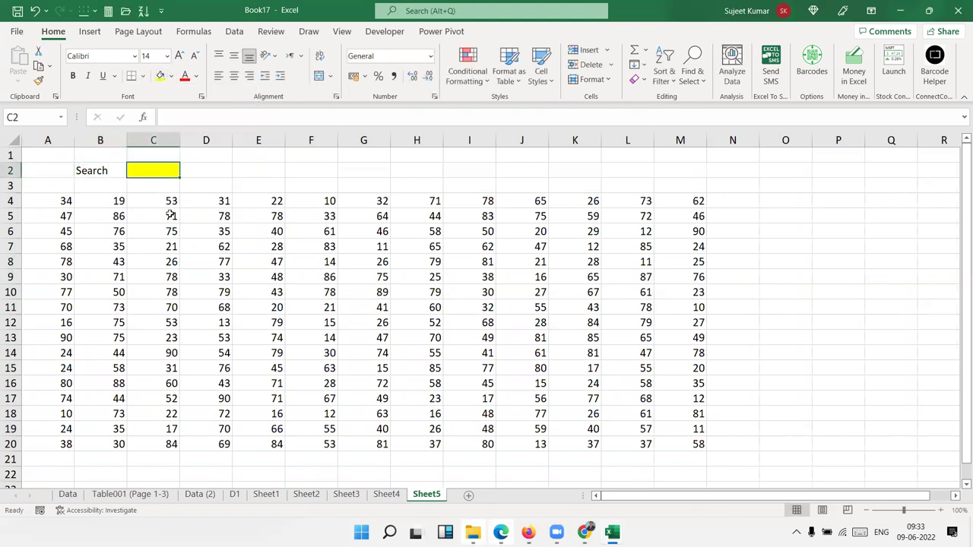
drag(171, 215, 592, 428)
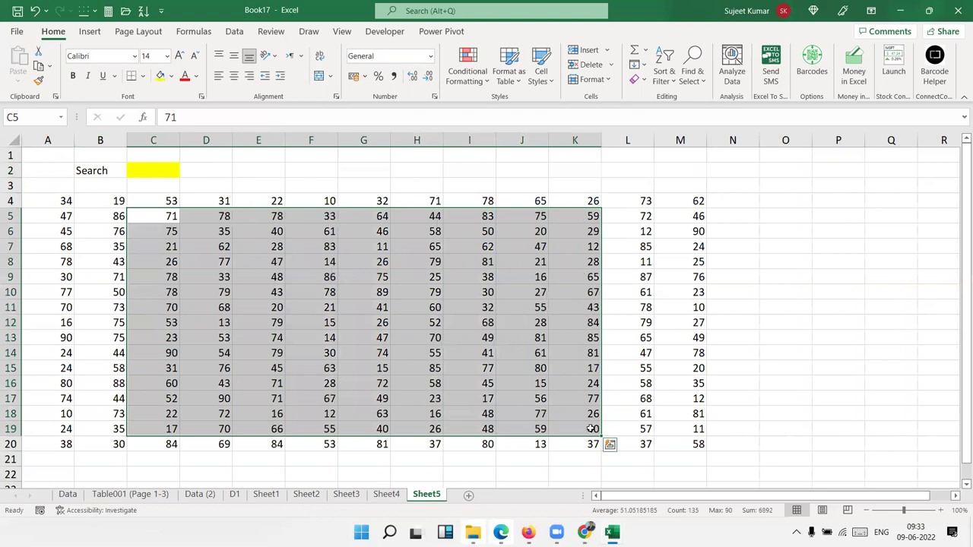
click(162, 166)
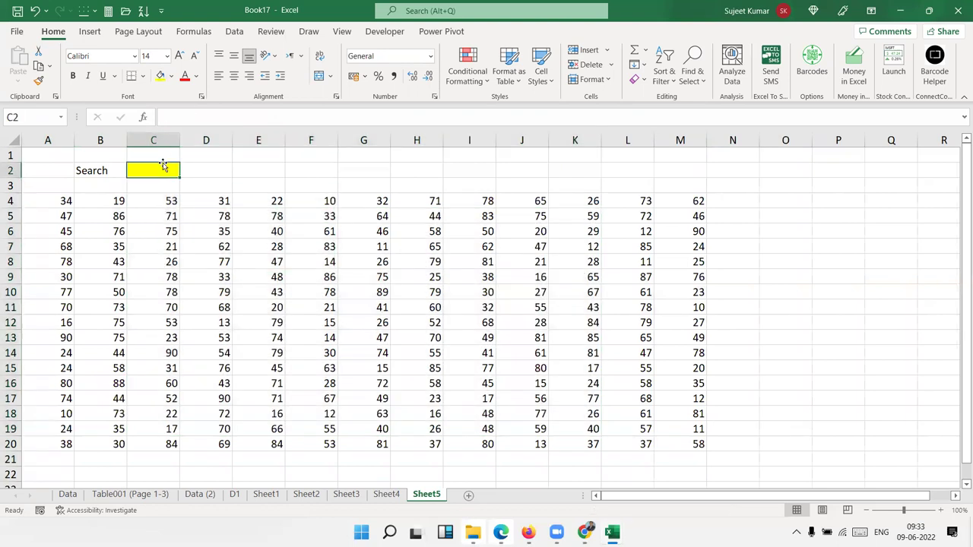
text(34)
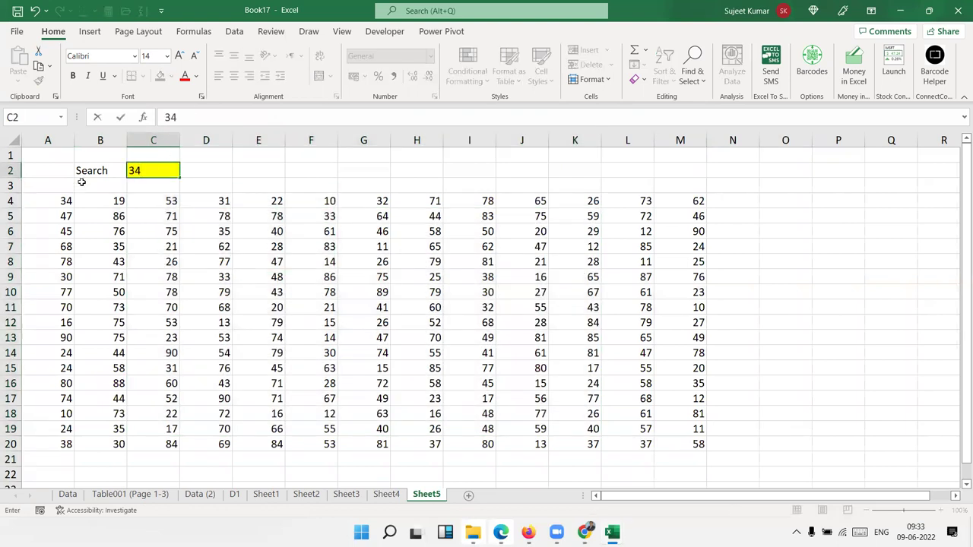
click(59, 201)
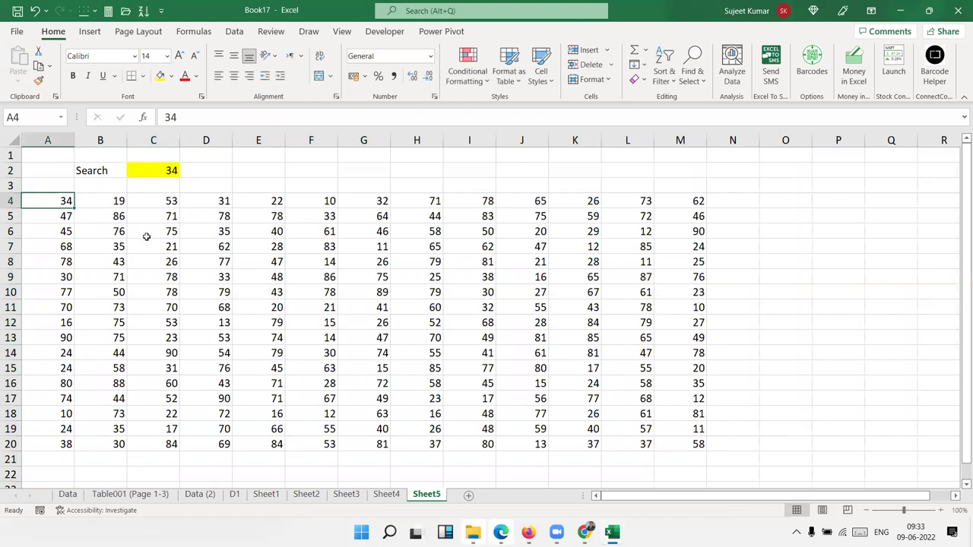
key(ctrl+z)
Step: Add an Equal To rule on A4:M20 matching $C$2 with light red fill and dark red text
mouse_move(690, 443)
mouse_down()
mouse_move(76, 193)
mouse_move(65, 202)
mouse_up()
click(471, 81)
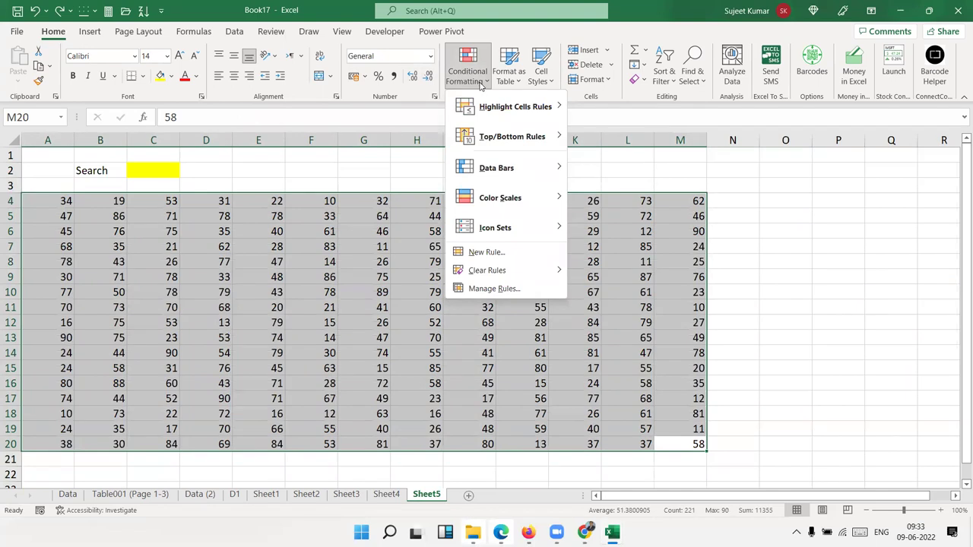
mouse_move(492, 111)
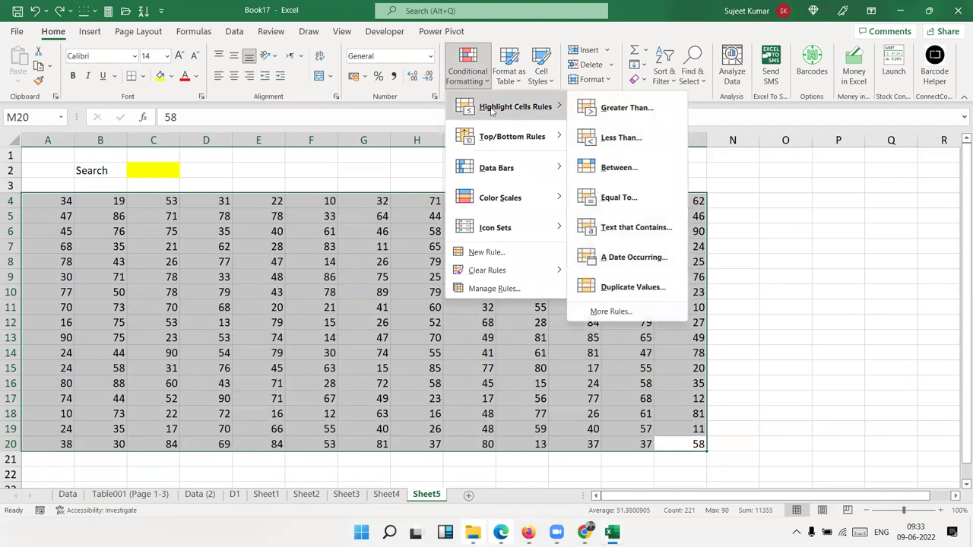
click(622, 199)
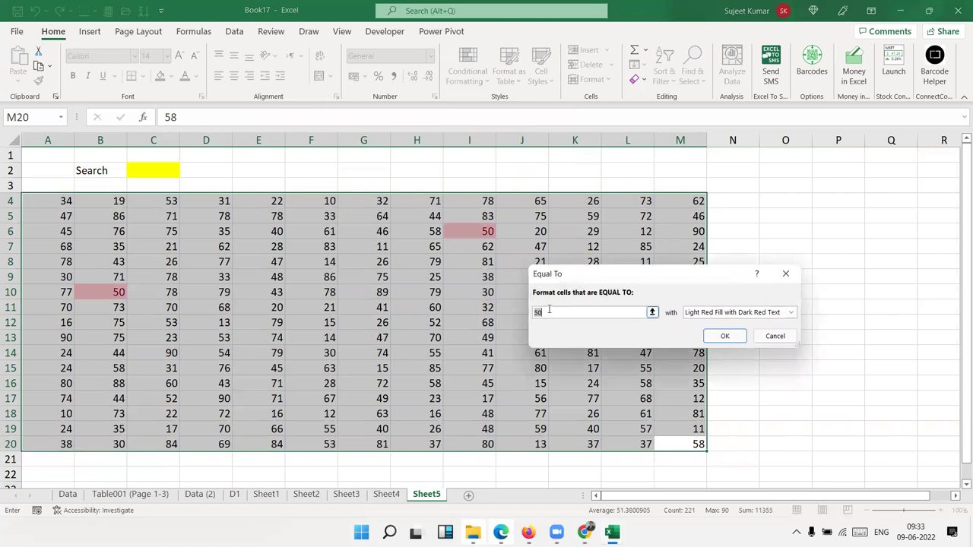
key(BackSpace)
text(=)
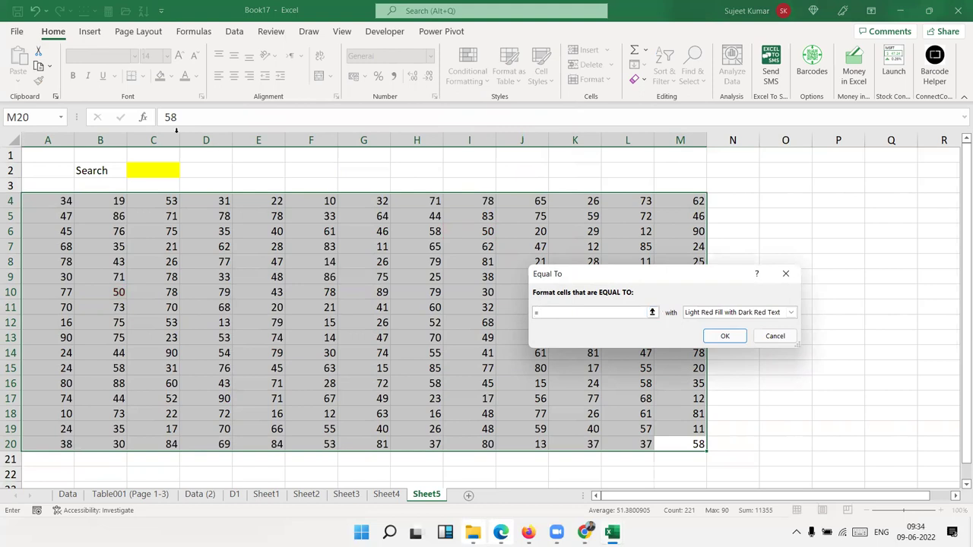
click(143, 174)
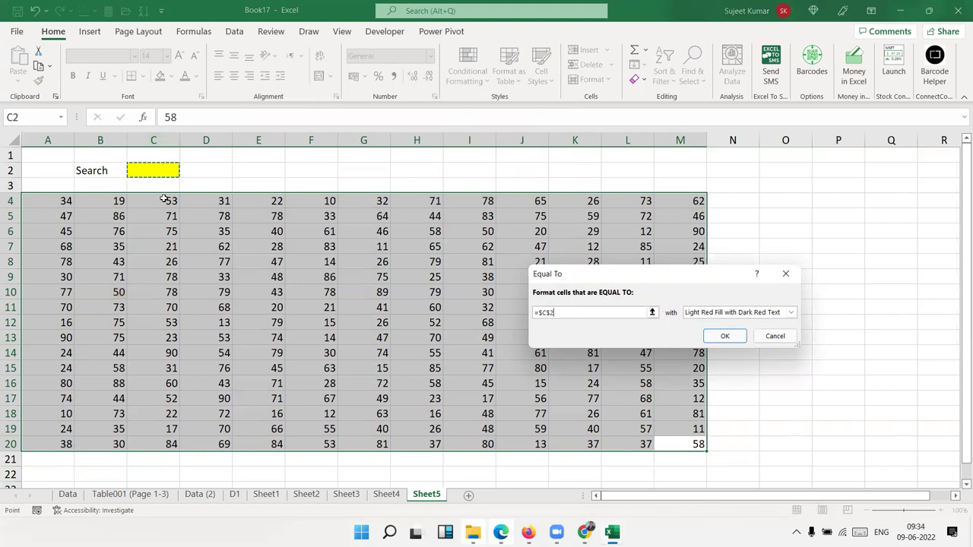
click(714, 341)
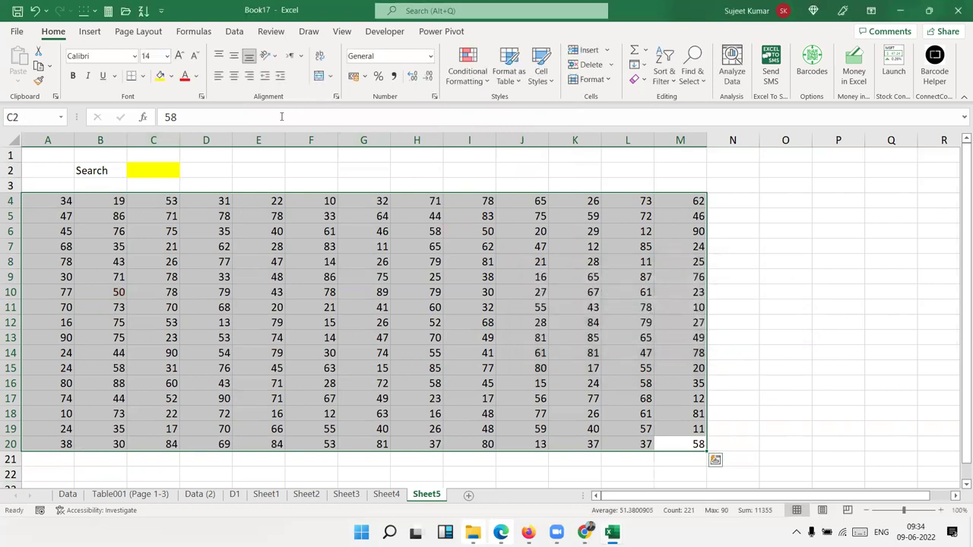
Step: Enter 34, 53, 19, 31, 10 and finally 85 in C2, watching matching cells turn pink
click(162, 171)
text(34)
key(Return)
click(164, 171)
text(53)
key(Return)
click(164, 170)
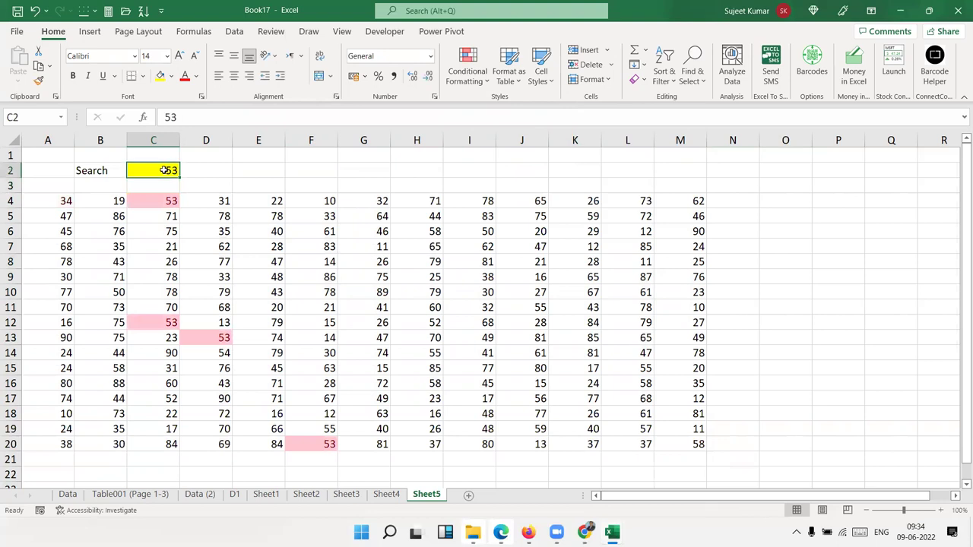
text(19)
key(Return)
click(164, 170)
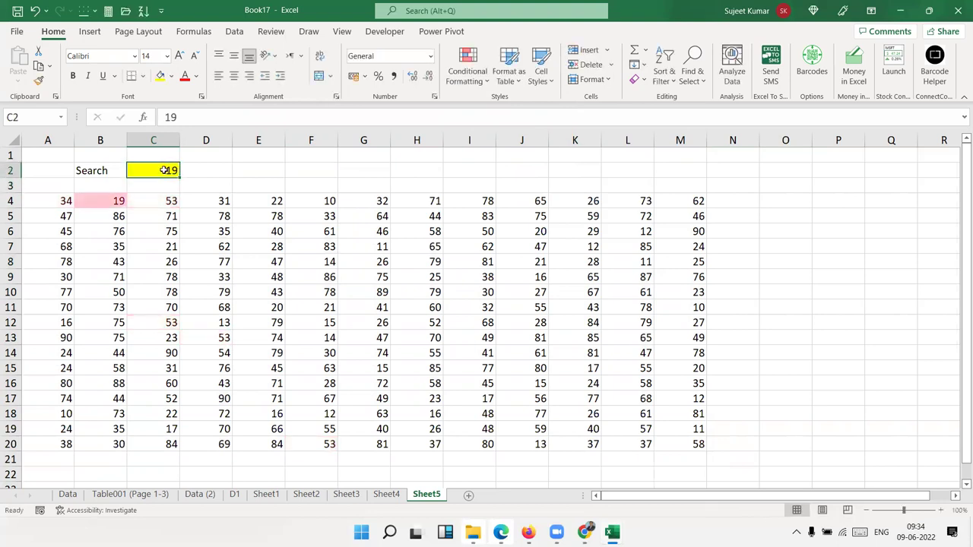
text(31)
key(Return)
click(164, 170)
text(10)
key(Return)
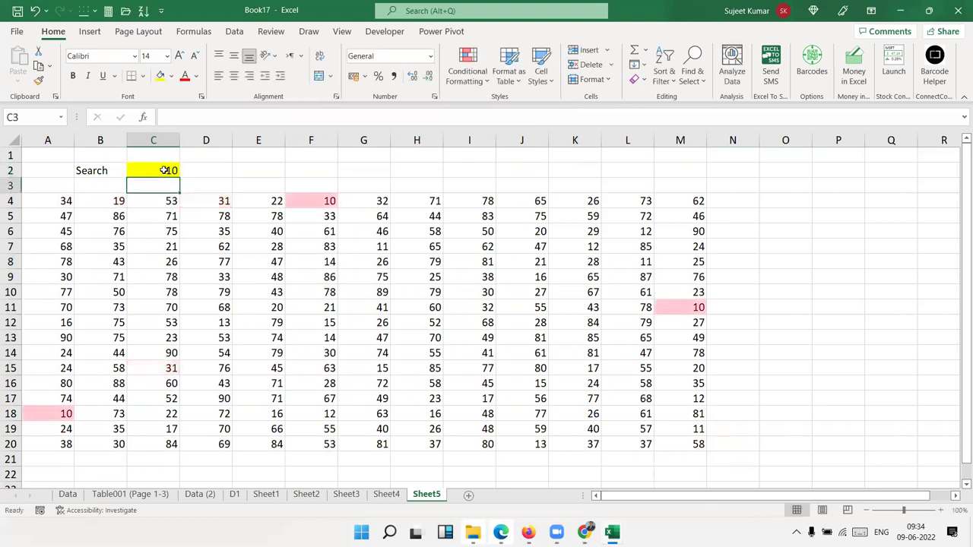
click(164, 171)
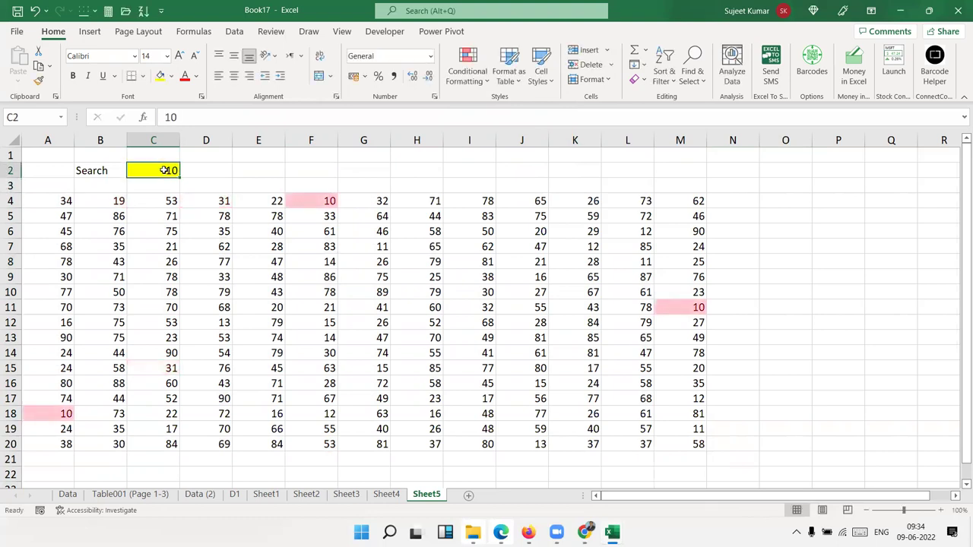
text(85)
key(Return)
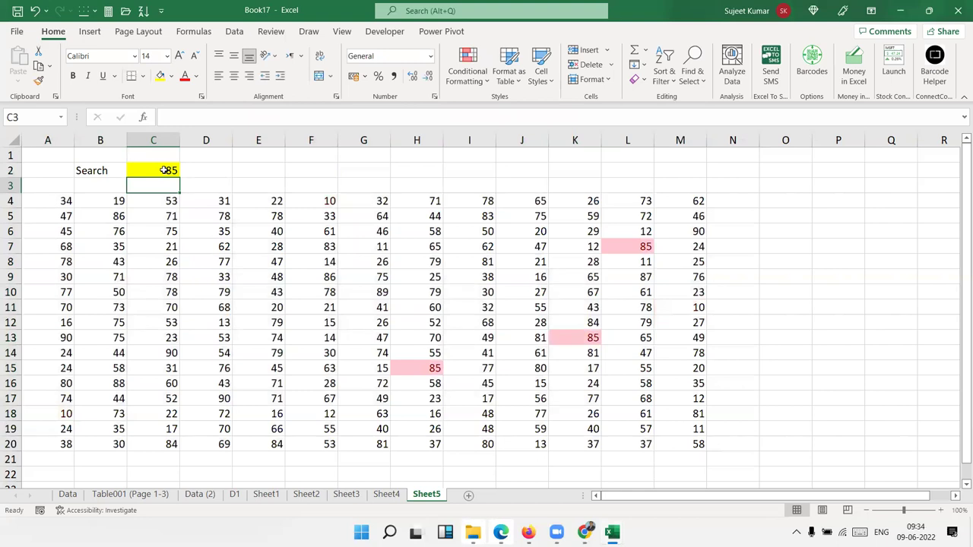
click(164, 170)
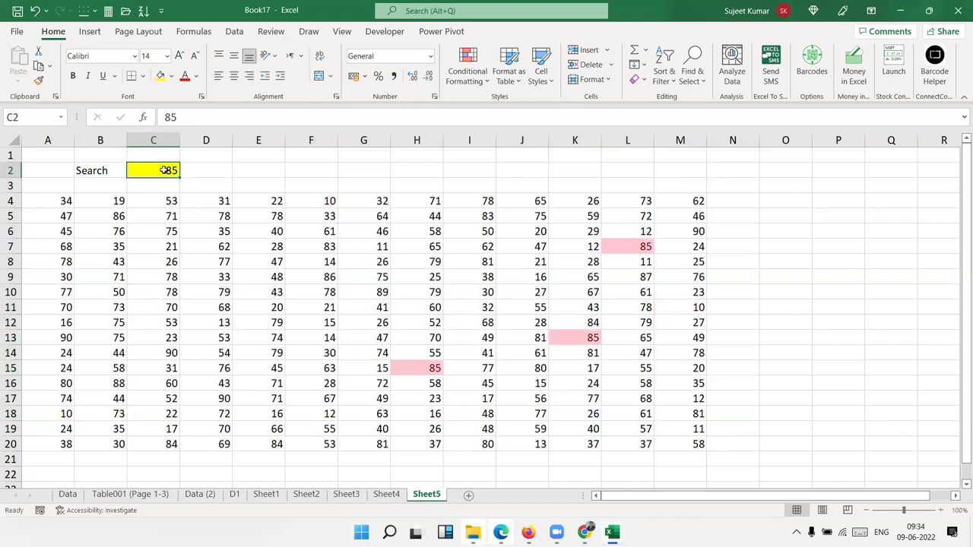
Step: On the Data sheet, select row 2's JAN–DEC monthly values D2:O2
click(68, 494)
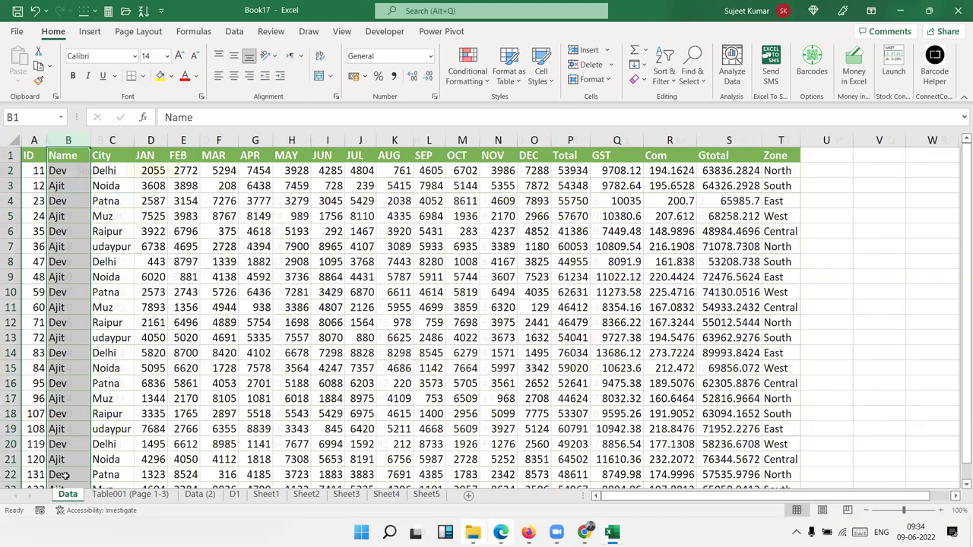
click(129, 215)
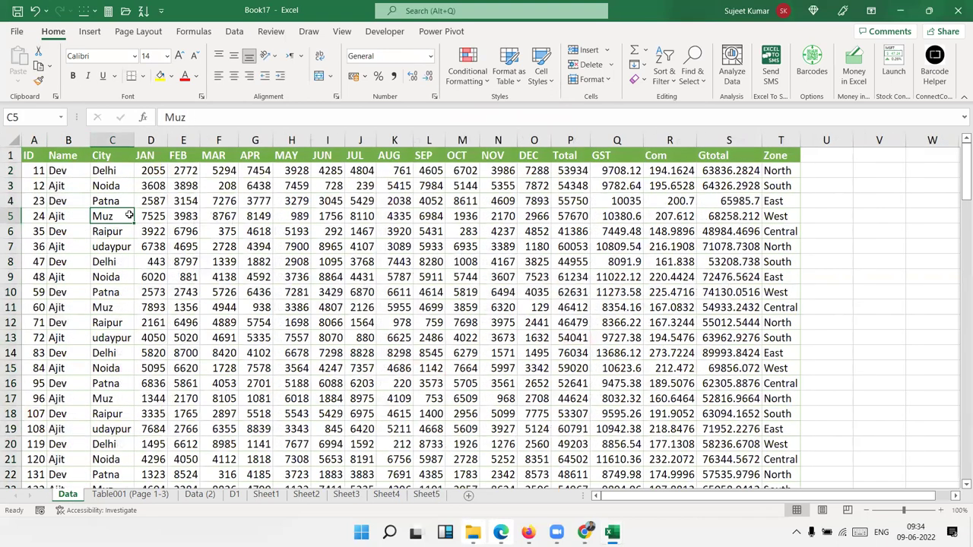
click(155, 173)
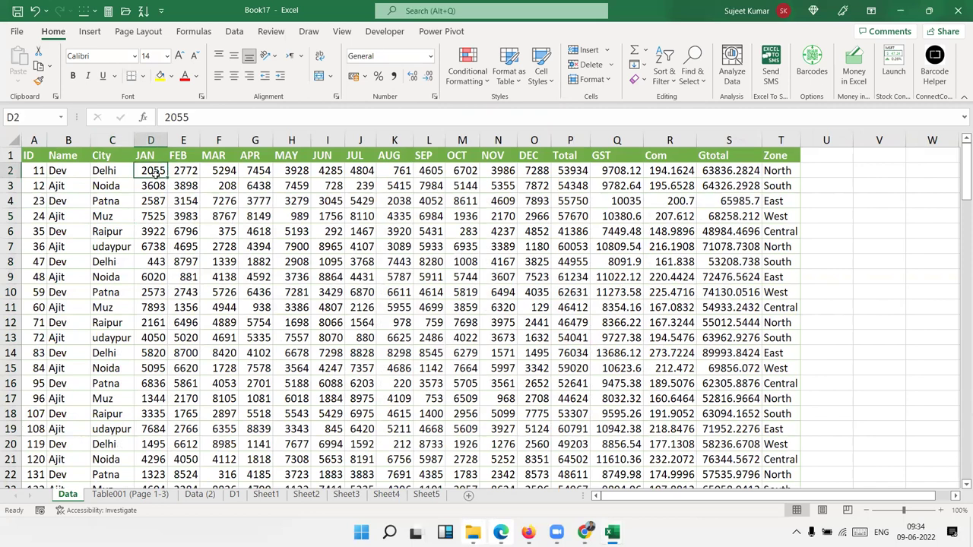
drag(155, 174, 552, 170)
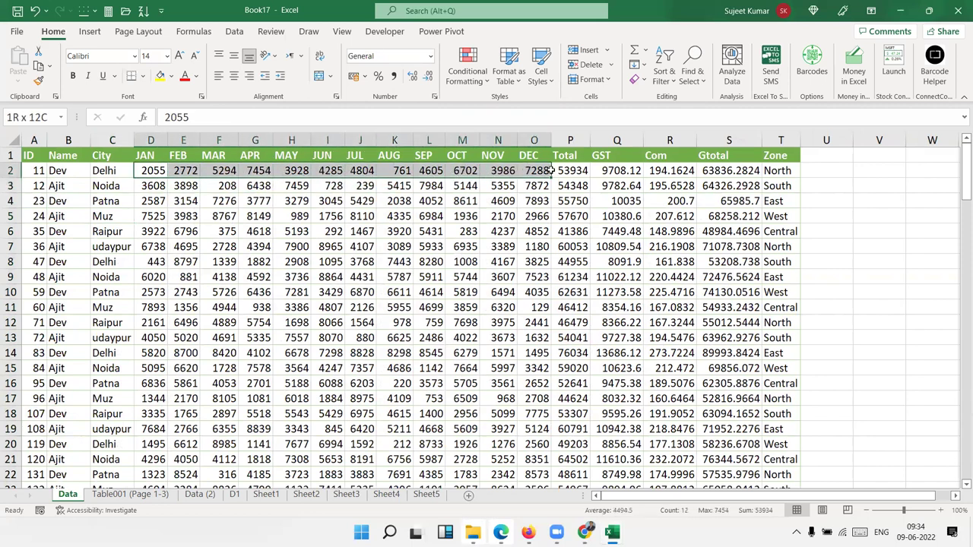
drag(552, 170, 545, 177)
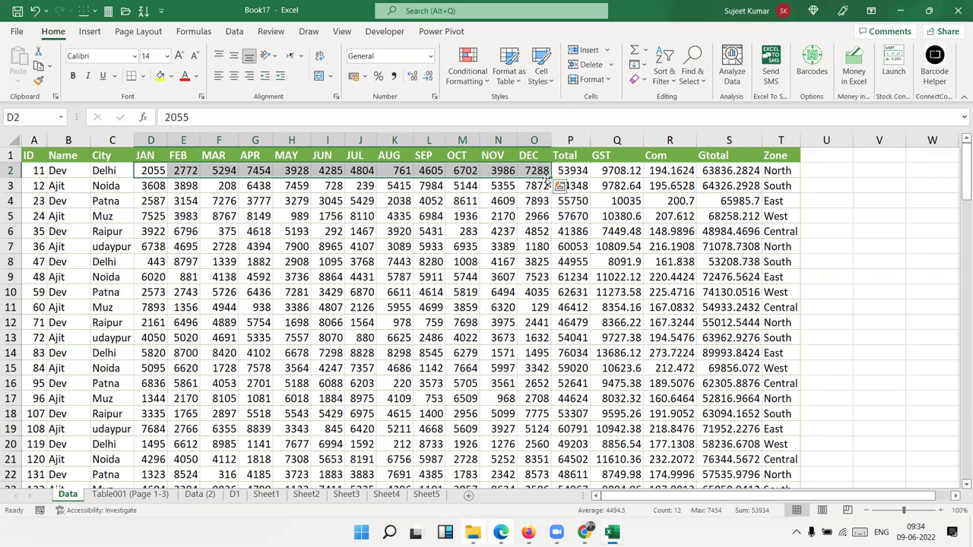
drag(160, 184, 544, 184)
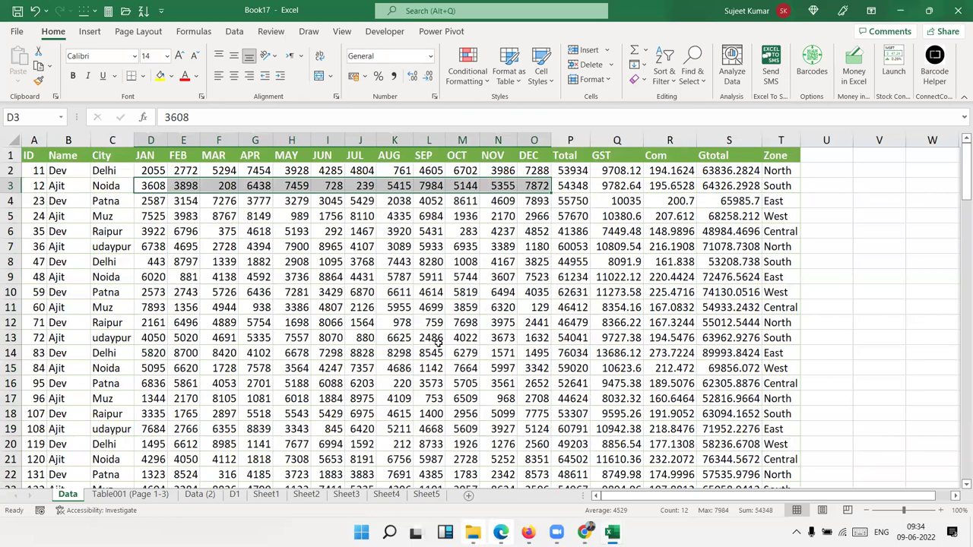
drag(149, 170, 304, 171)
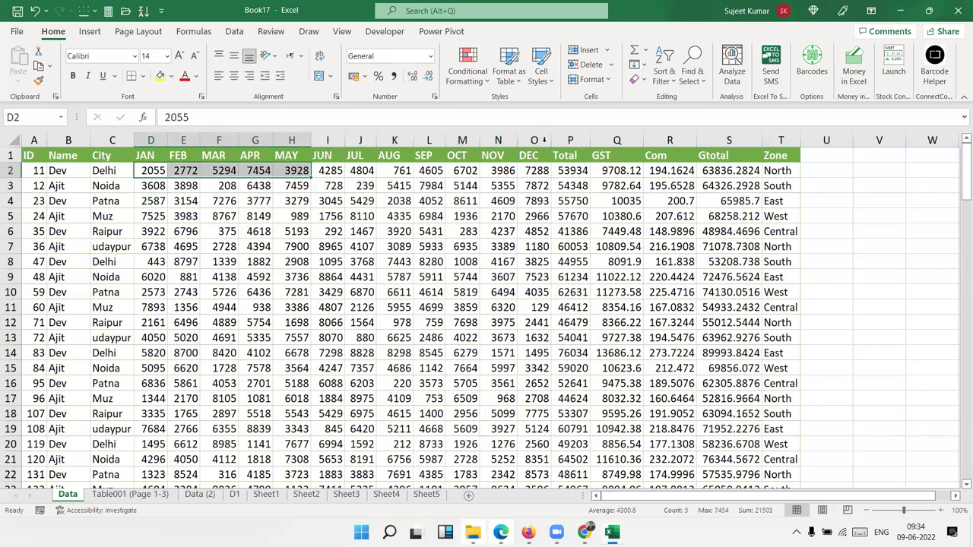
Step: Remove columns P through U (Total, GST, Com, Gtotal, Zone), then select cell A2
drag(569, 140, 806, 120)
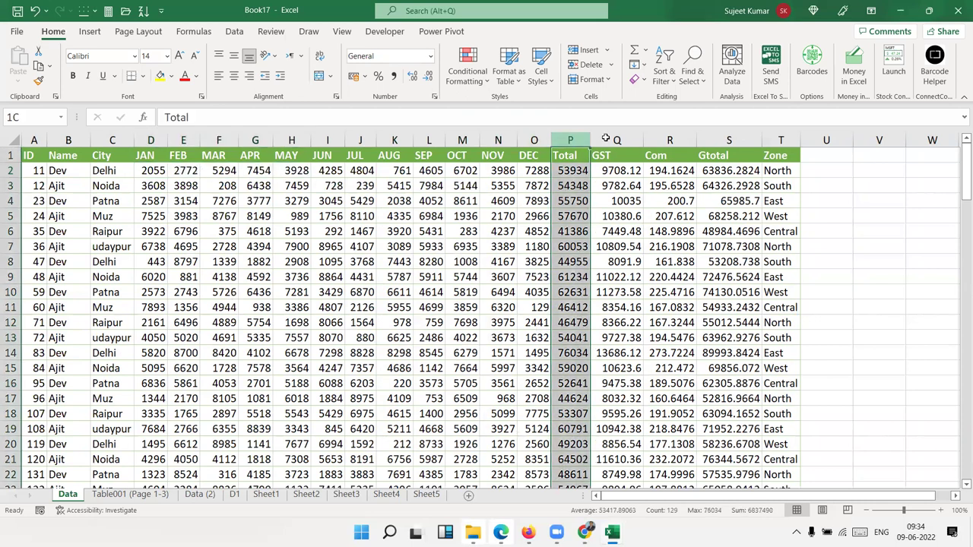
key(ctrl+minus)
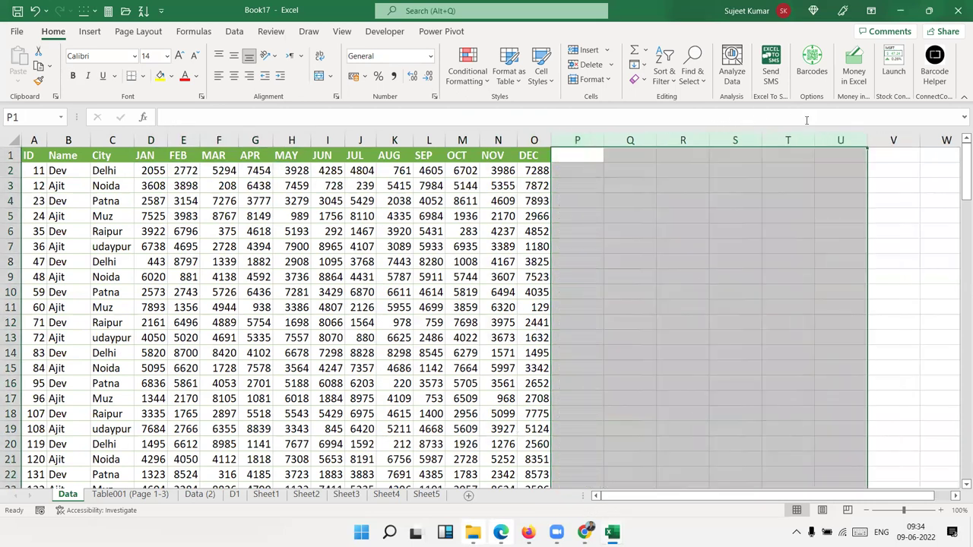
click(225, 213)
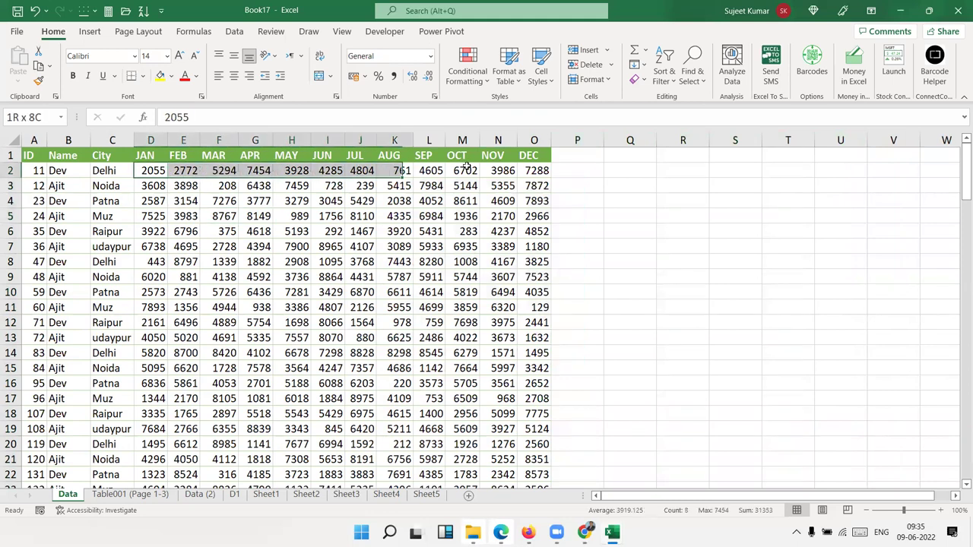
drag(162, 172, 536, 172)
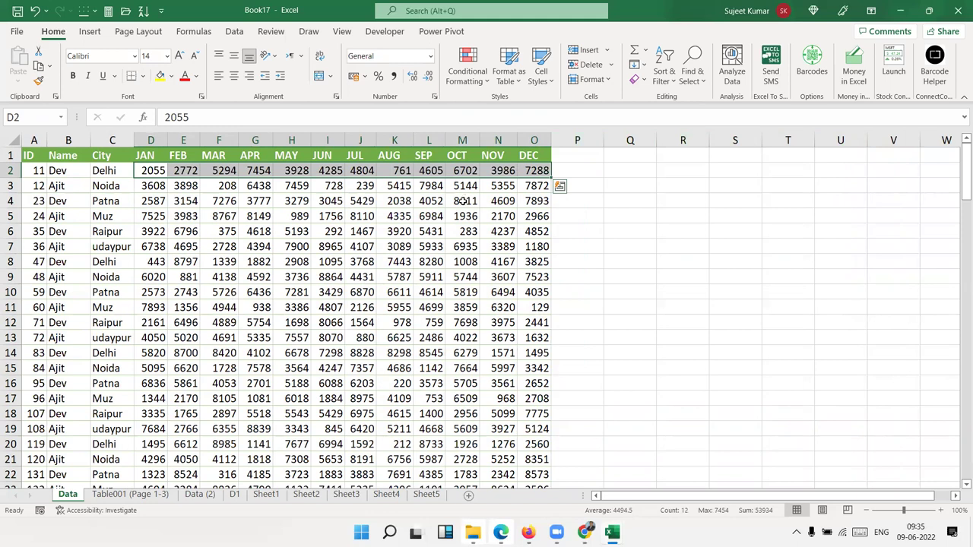
drag(29, 171, 532, 168)
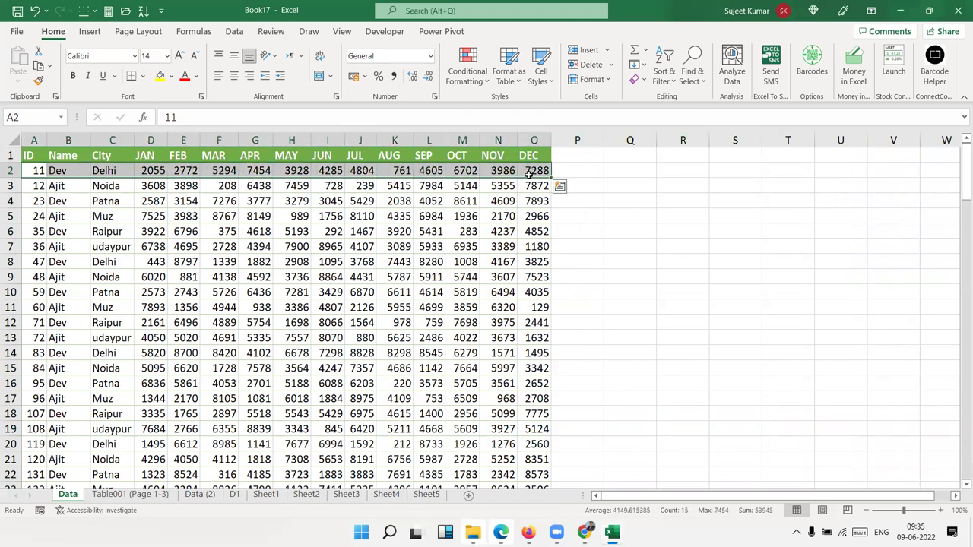
click(513, 187)
click(29, 172)
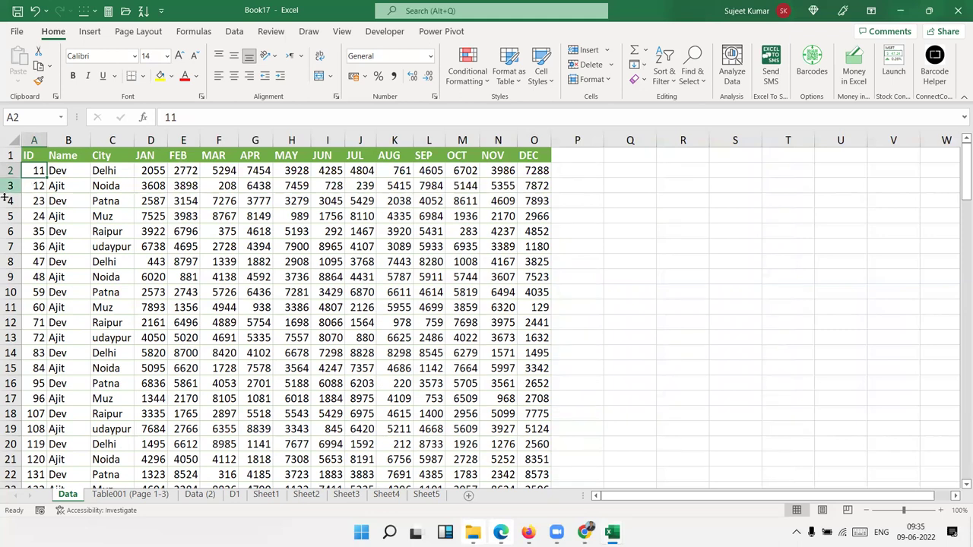
Step: Start a New Rule using 'Use a formula to determine which cells to format' and begin the formula
click(477, 85)
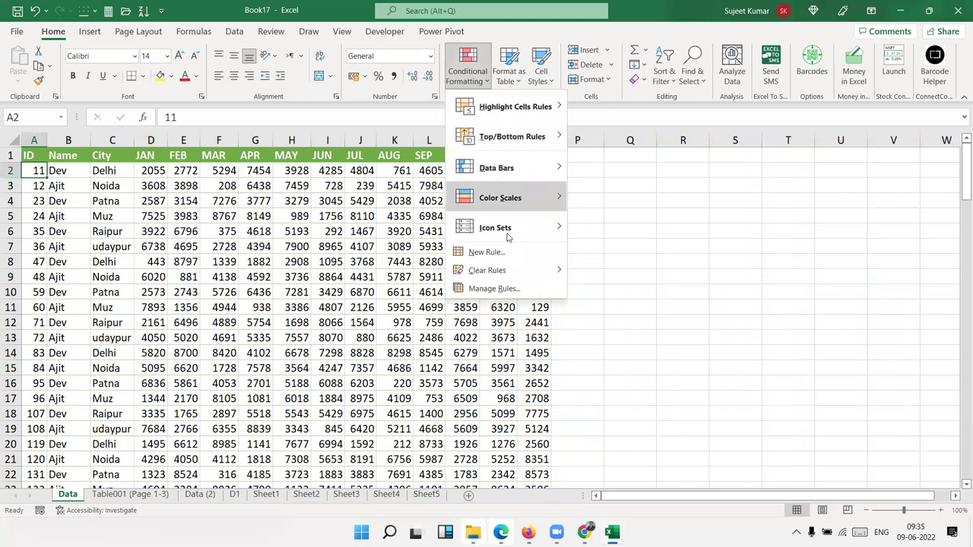
click(486, 252)
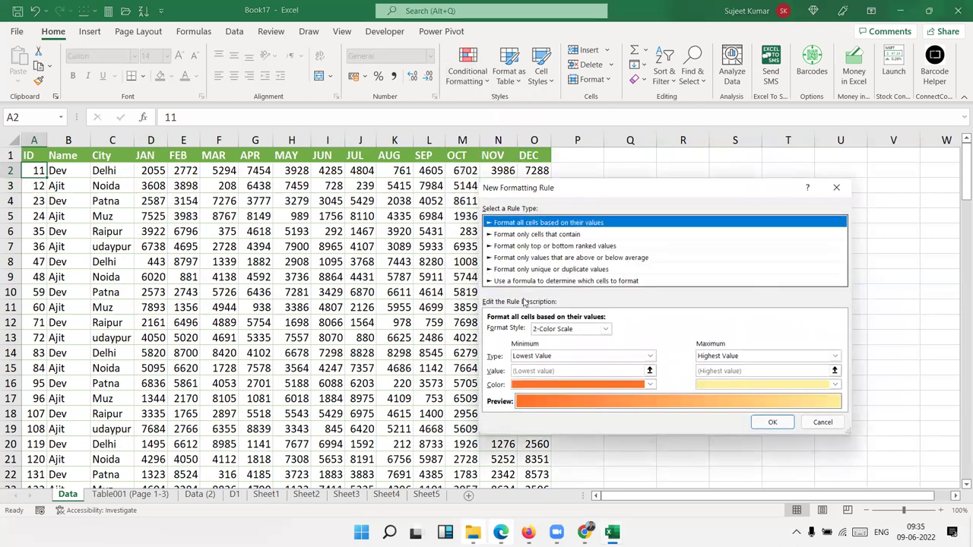
click(524, 281)
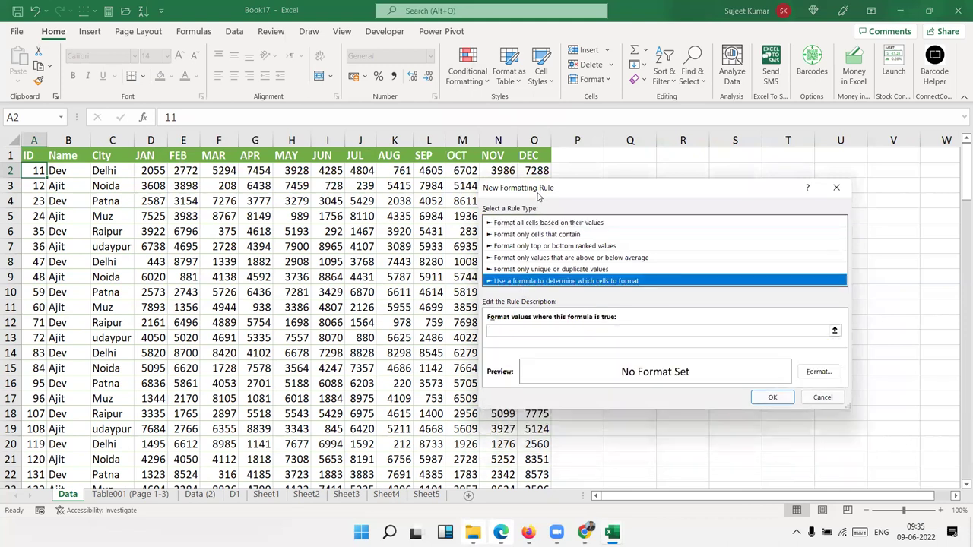
drag(534, 193, 383, 192)
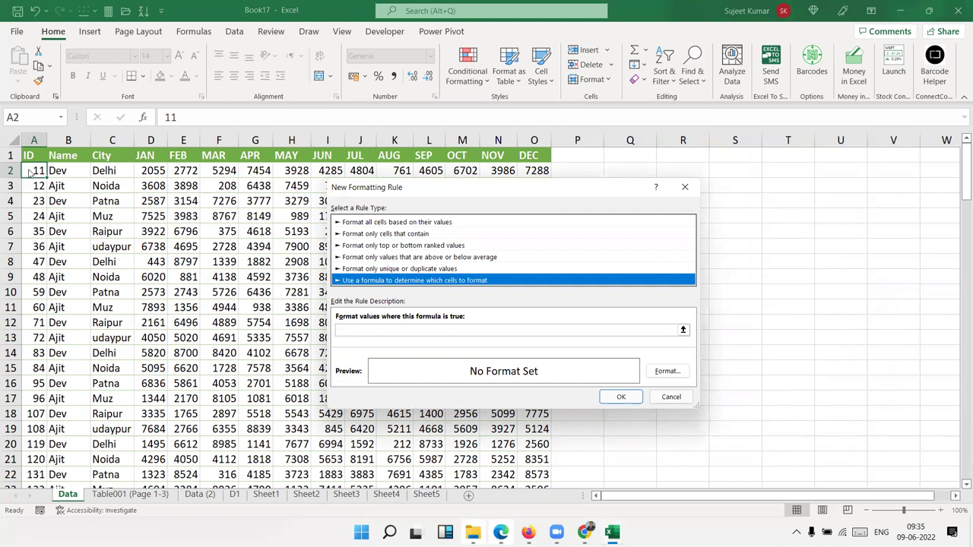
click(423, 332)
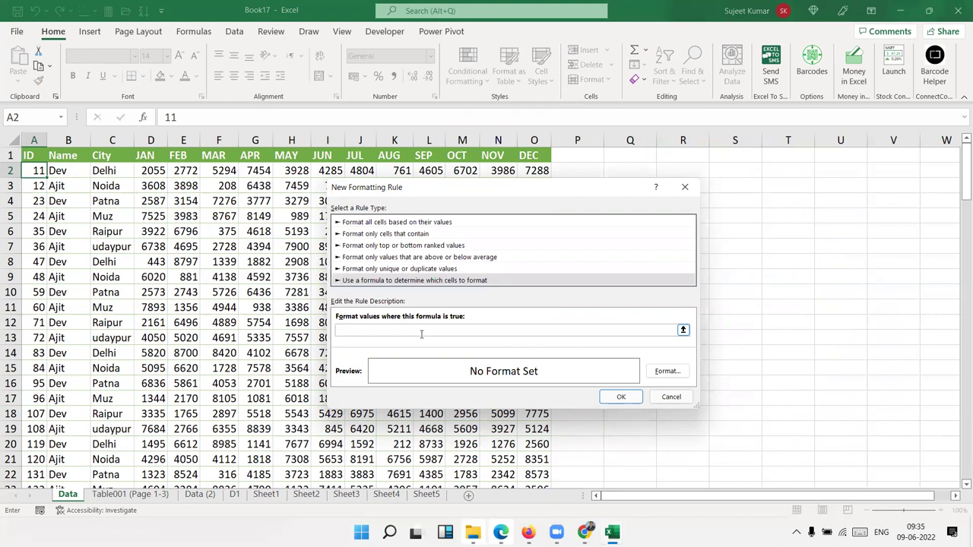
text(=sum()
Step: Build the rule formula =sum($D$2:$O$2)*10%>6000 by referencing D2:O2
drag(141, 170, 547, 172)
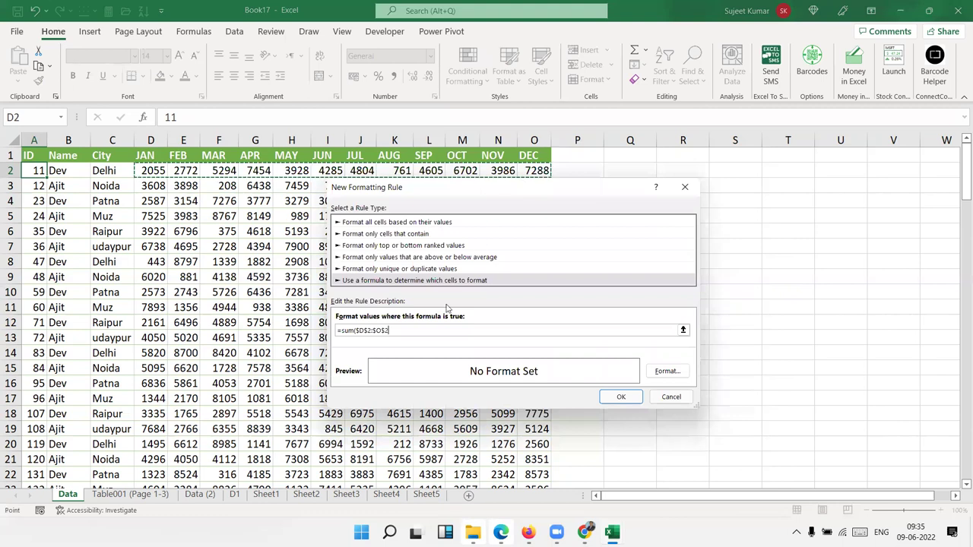
text())
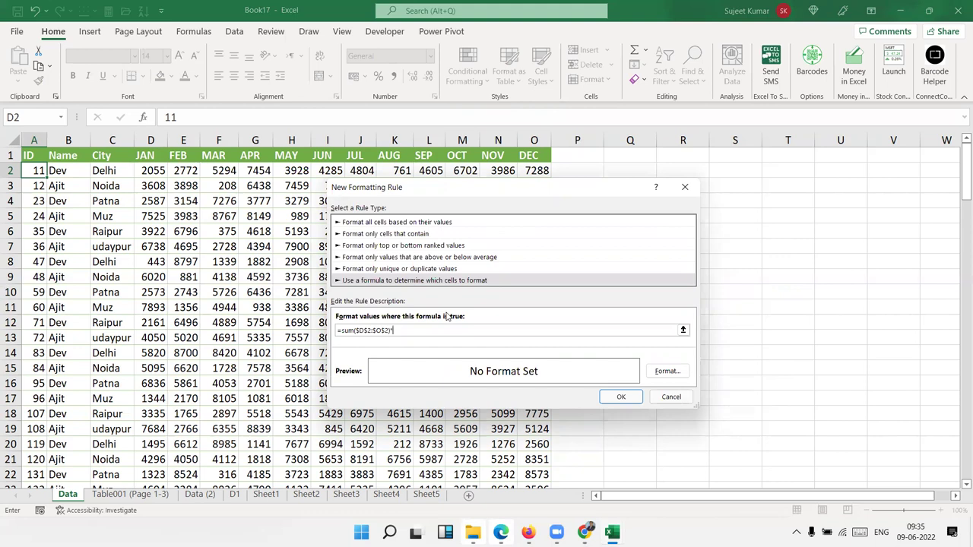
text(%)
text(00)
Step: Give the rule a yellow background fill
click(667, 371)
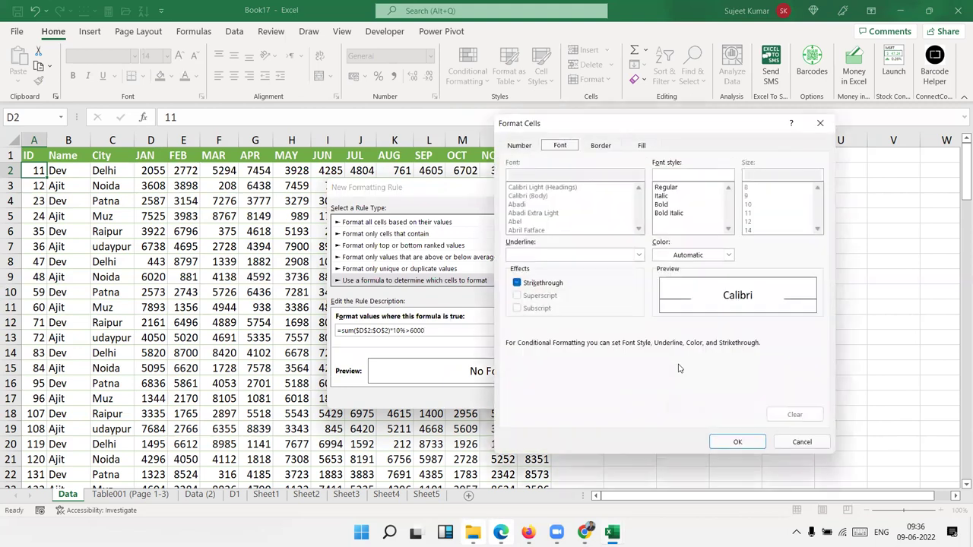
click(636, 146)
click(551, 265)
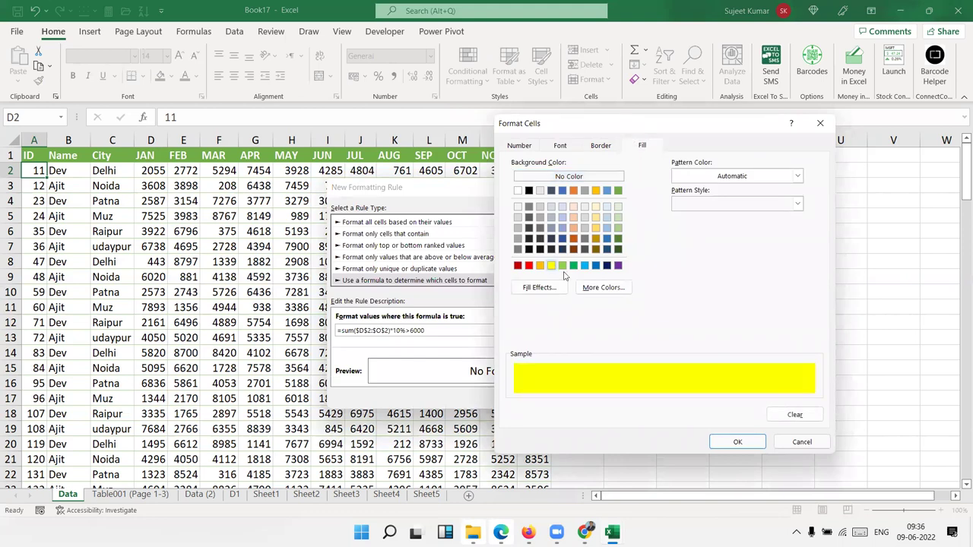
click(735, 441)
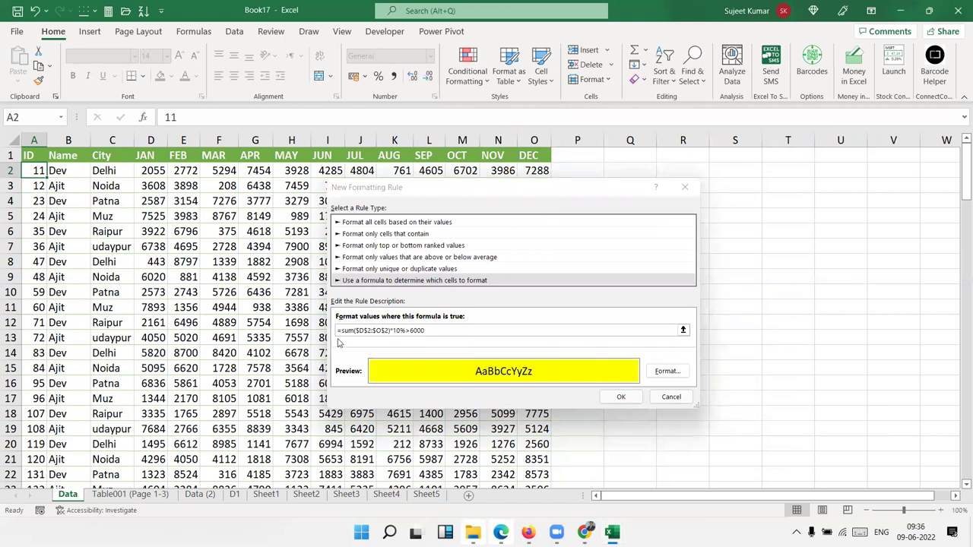
Step: Change the formula to =sum($D2:$O2)*10%>6000 and save the rule
click(363, 331)
key(Delete)
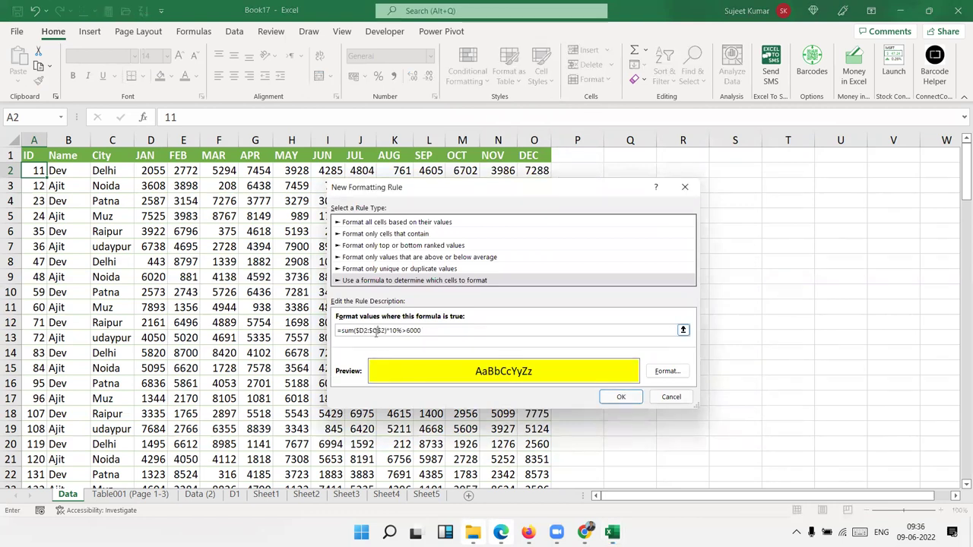
click(376, 331)
key(Delete)
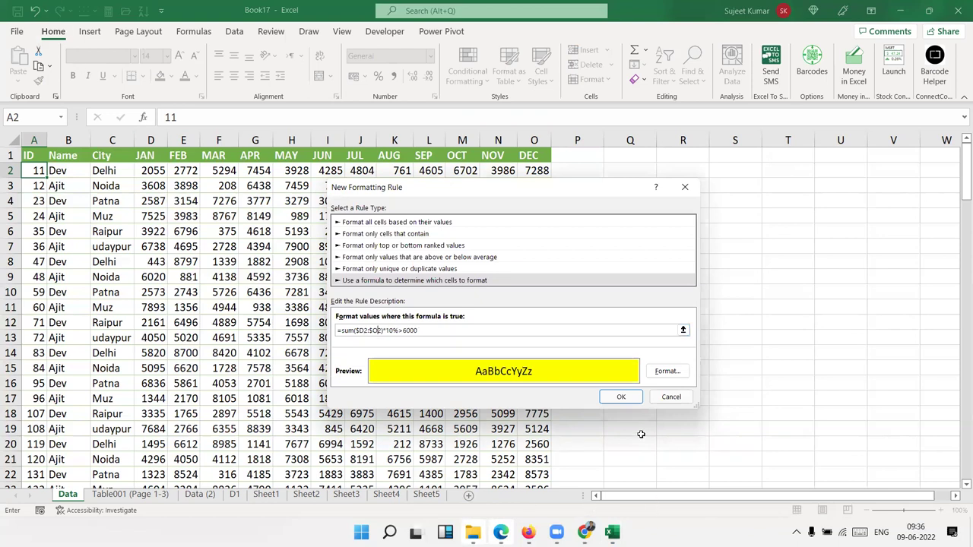
click(620, 396)
click(38, 81)
Step: Copy the row rule across A2:O129 and check yellow rows 7, 9, 10, 14 and 19
mouse_move(34, 169)
mouse_down()
mouse_move(517, 472)
mouse_move(532, 471)
mouse_up()
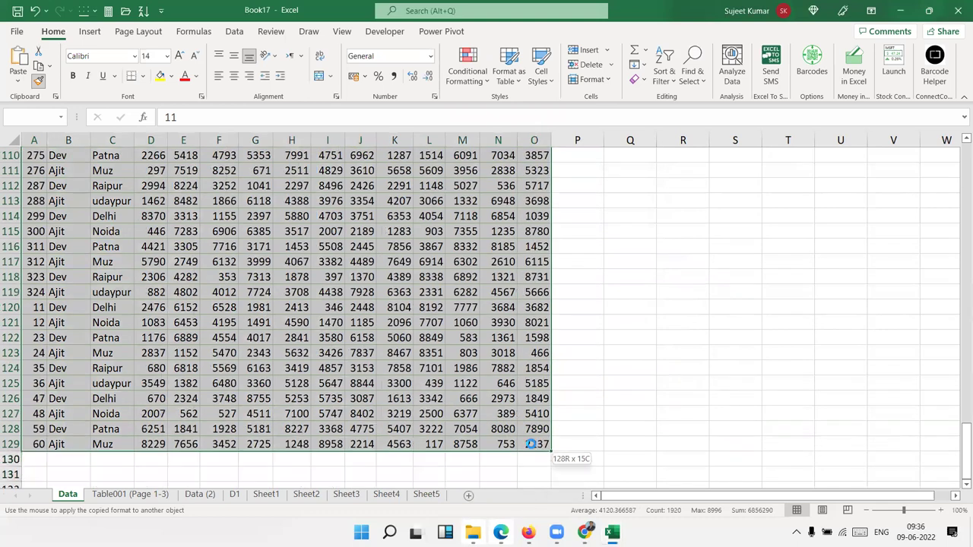
scroll(449, 397, up, 20)
click(70, 249)
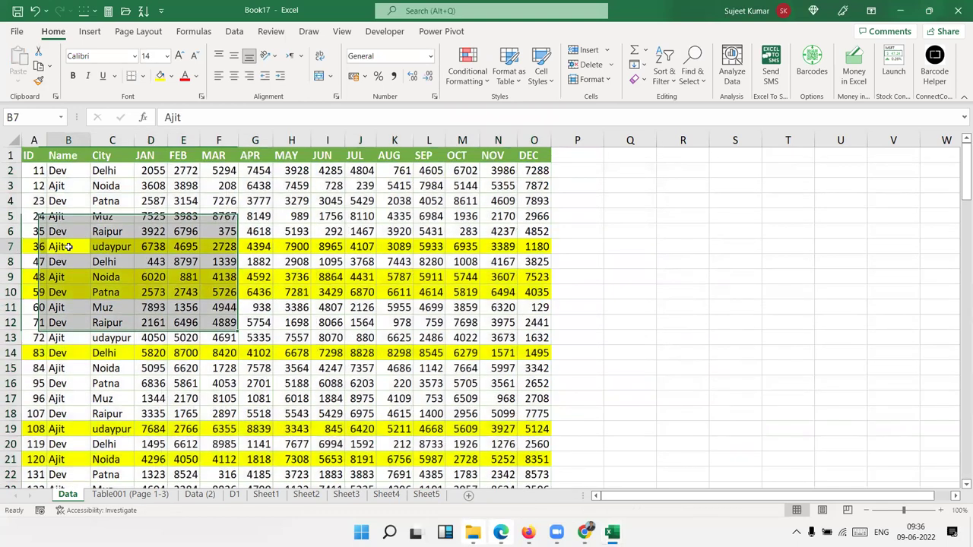
drag(35, 247, 534, 251)
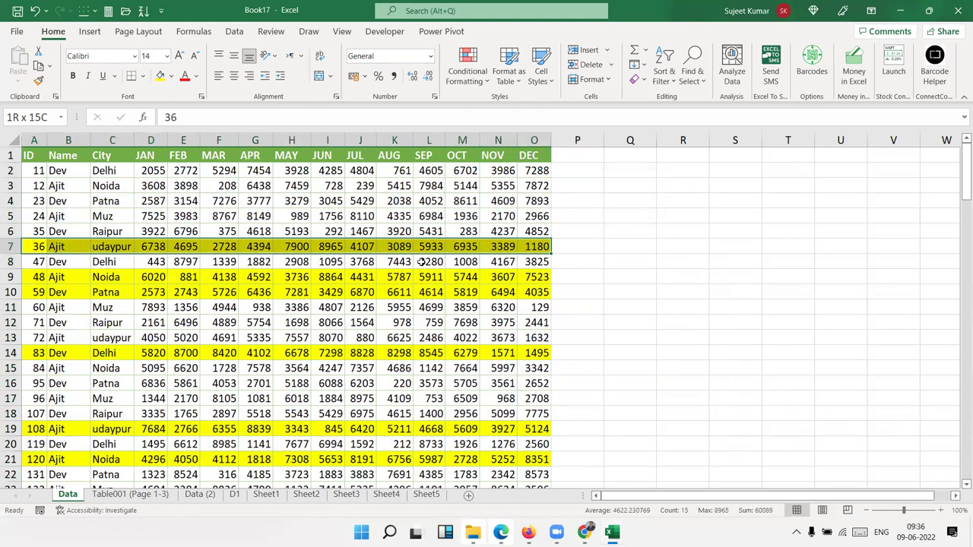
click(35, 277)
drag(88, 276, 536, 278)
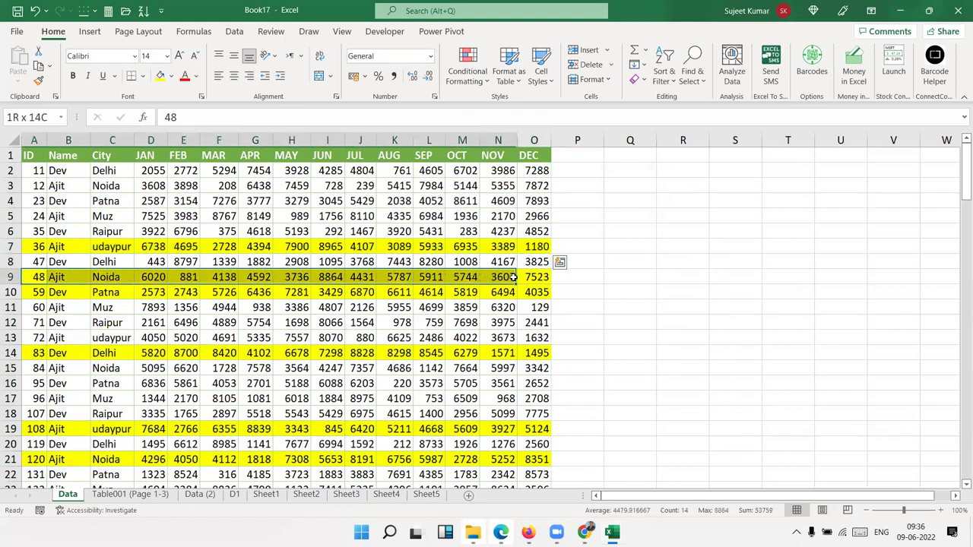
drag(31, 292, 537, 294)
drag(33, 353, 537, 352)
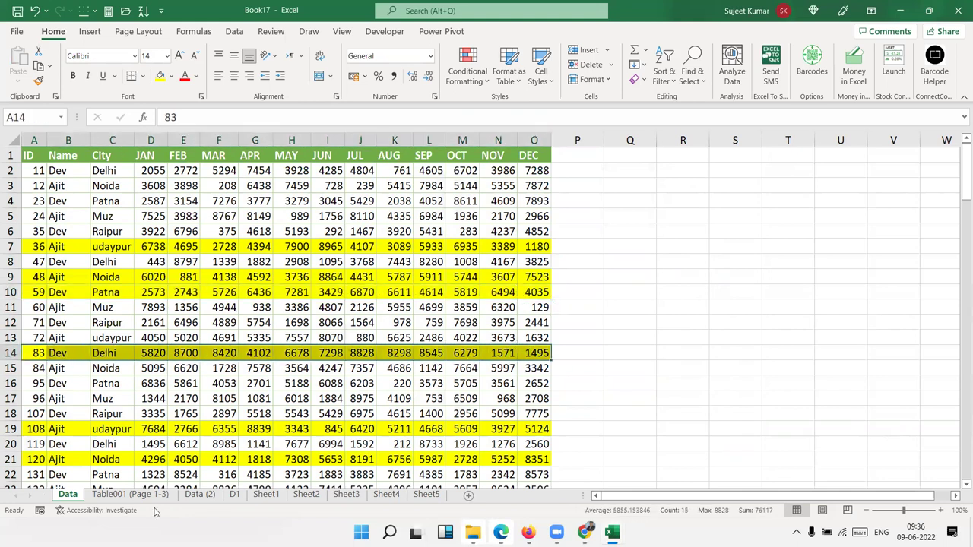
mouse_move(24, 428)
mouse_down()
mouse_move(536, 430)
mouse_move(10, 454)
mouse_up()
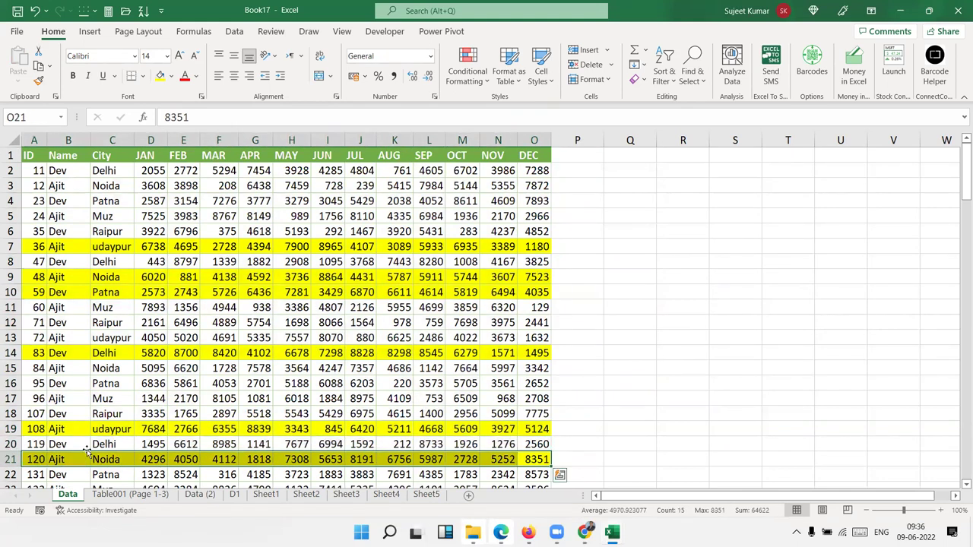
Step: Scroll through the highlighted Data table, then switch to Sheet5
scroll(114, 437, down, 3)
scroll(87, 345, down, 4)
scroll(87, 345, down, 1)
scroll(83, 341, down, 3)
scroll(81, 337, down, 6)
scroll(79, 335, down, 3)
scroll(78, 335, down, 7)
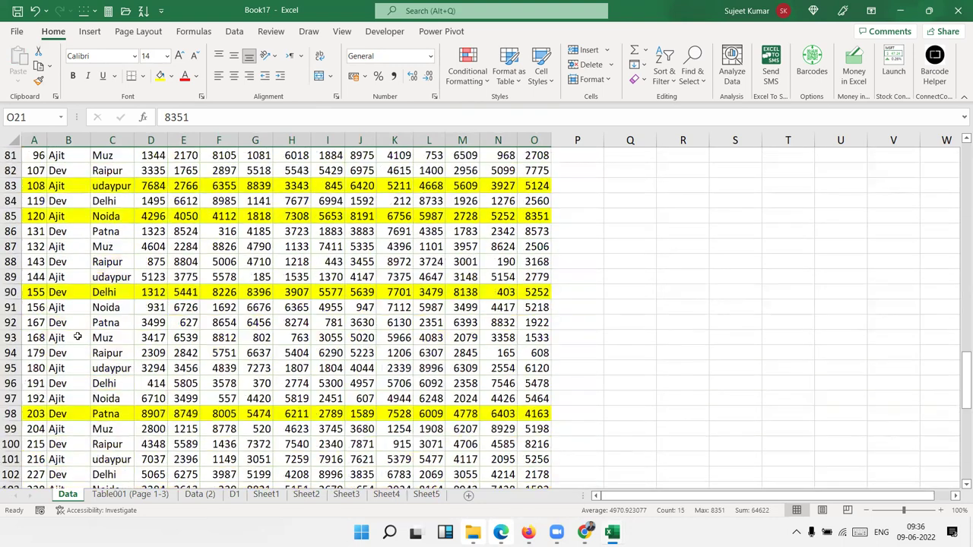
scroll(77, 336, down, 10)
scroll(77, 337, down, 10)
scroll(77, 337, up, 13)
scroll(77, 337, up, 13)
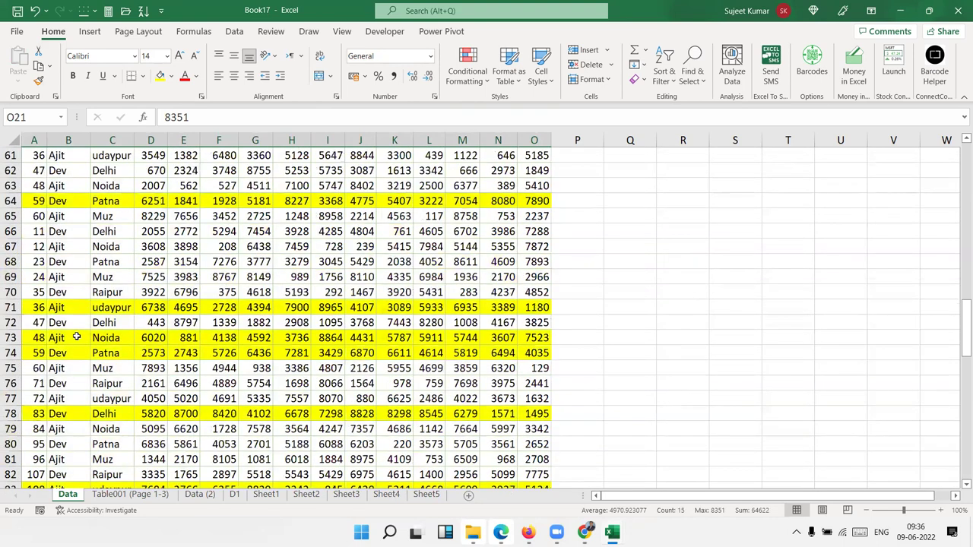
scroll(76, 336, up, 20)
click(424, 496)
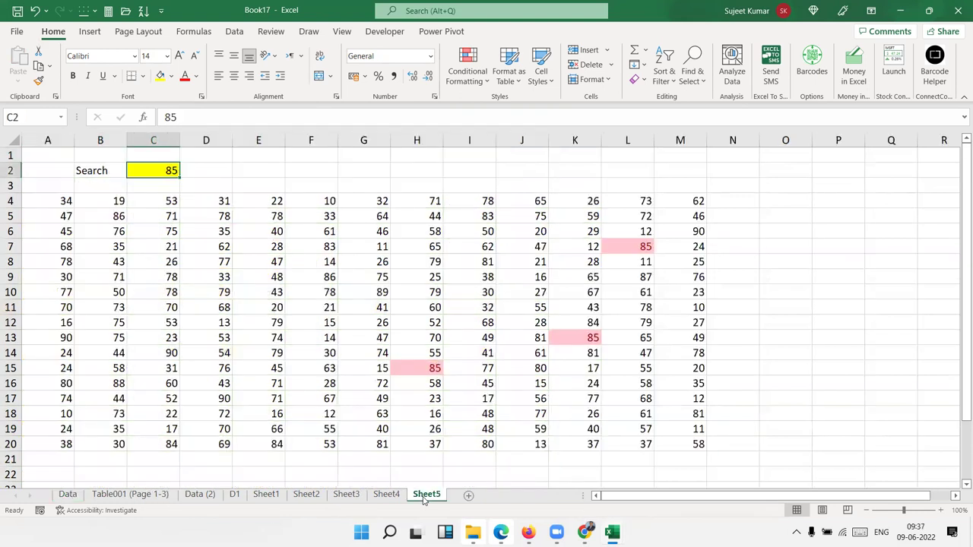
Step: Add Sheet6 with the heading Amt in A1 and 1254 in A2
click(462, 495)
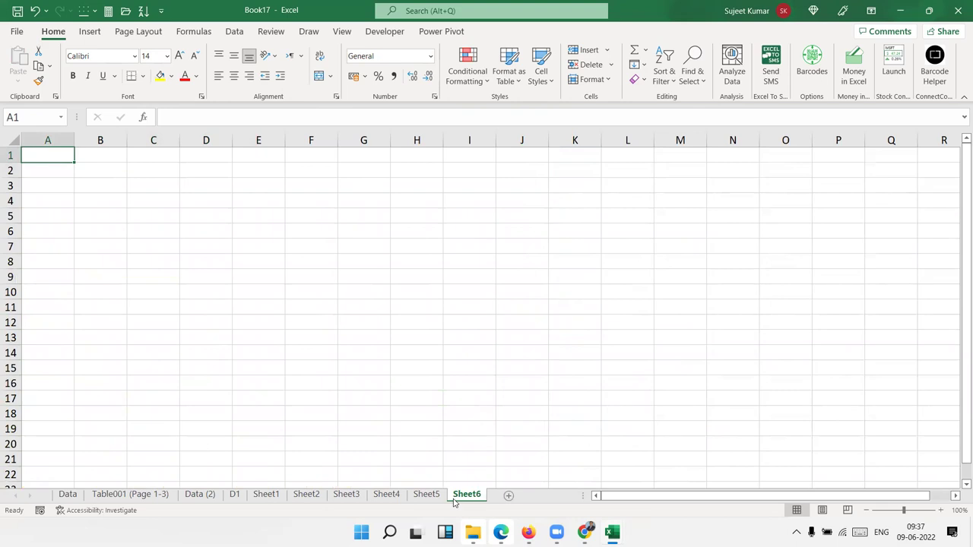
text(Amt)
key(Return)
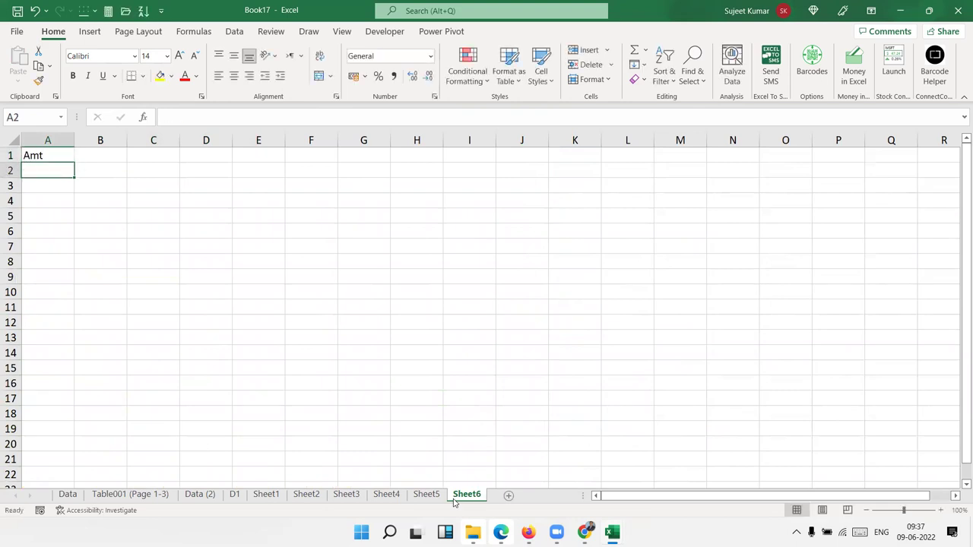
text(1254)
key(Return)
Step: Test =ISTEXT(A2) in B2, changing A2 to sqd to see it return TRUE
key(Up)
key(Right)
text(=iste)
key(Tab)
key(Left)
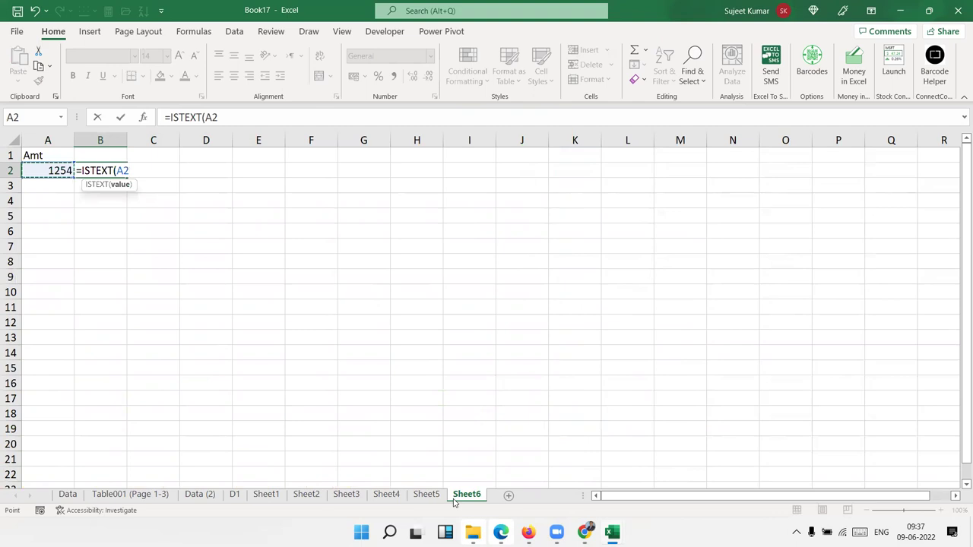
key(ctrl+Return)
key(Left)
text(sqd)
key(Return)
Step: Clear the test formula in B2 and the sqd value in A2
key(Right)
key(Up)
key(Left)
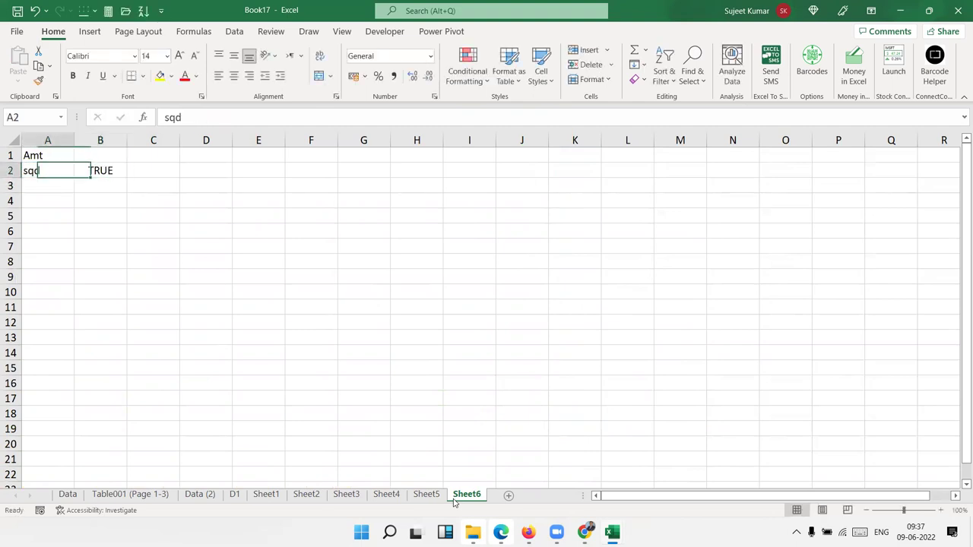
key(Right)
key(Delete)
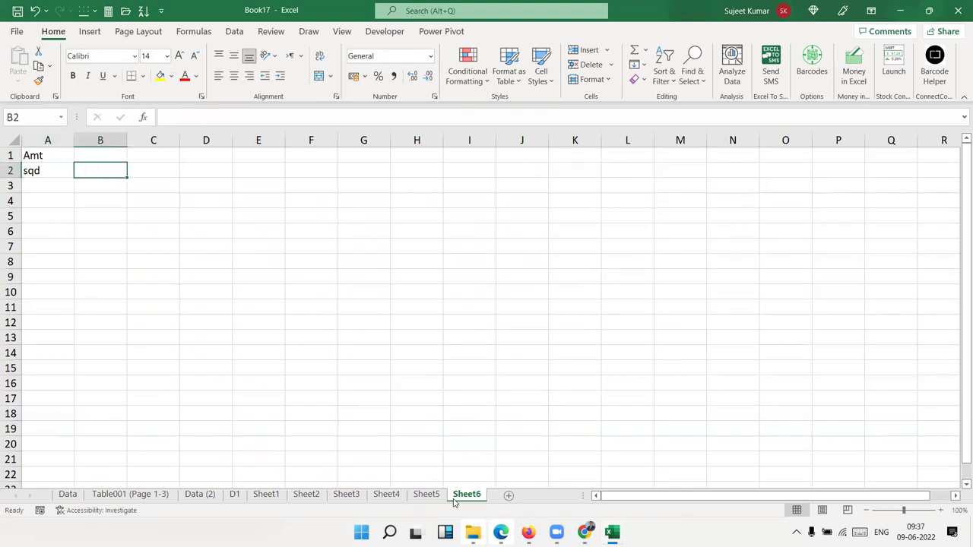
key(Left)
key(Delete)
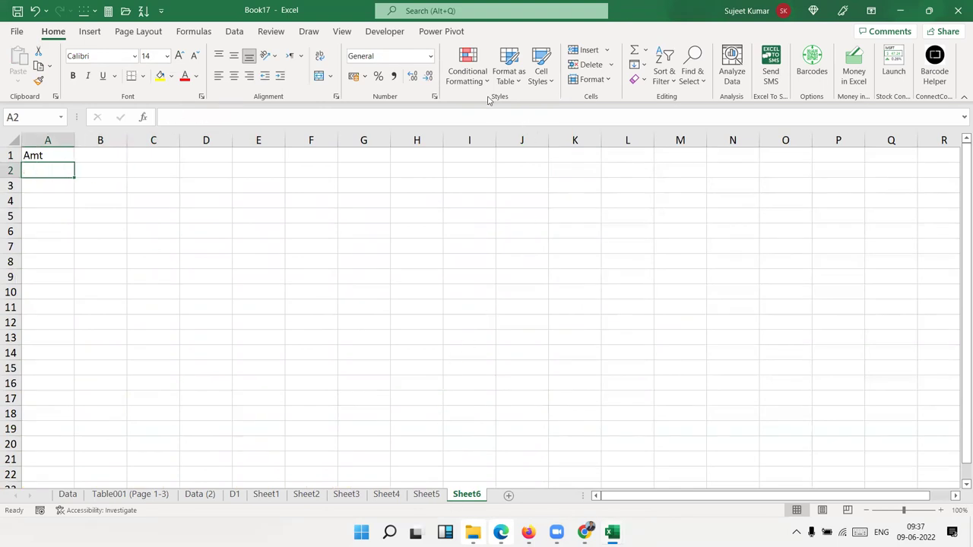
Step: Create a formula rule on A2, =istext($A2), with a yellow fill
click(485, 80)
mouse_move(494, 110)
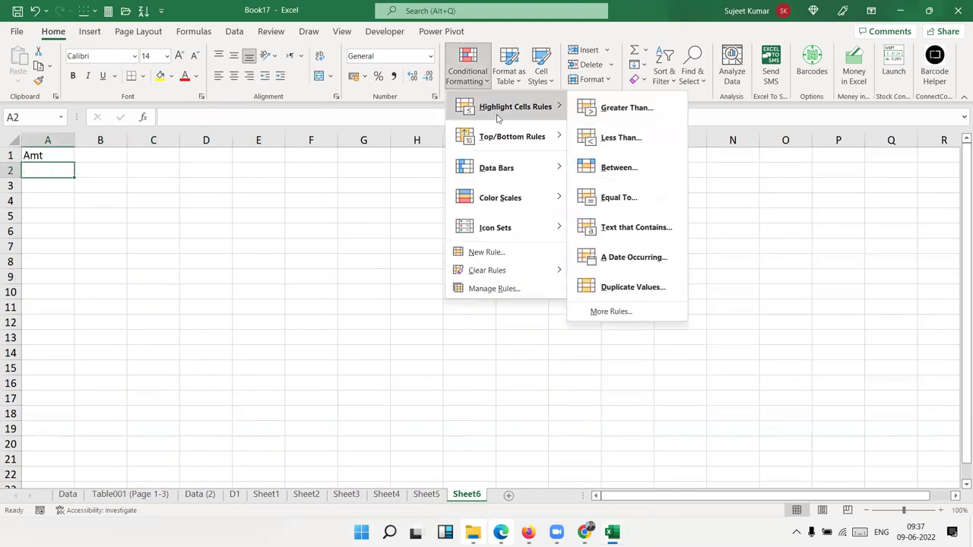
click(511, 258)
click(343, 268)
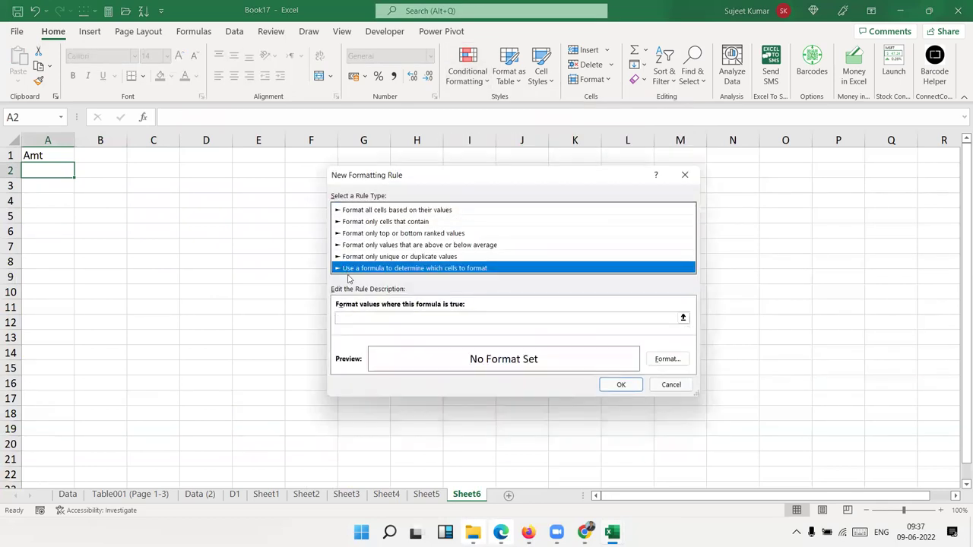
click(354, 317)
text(=)
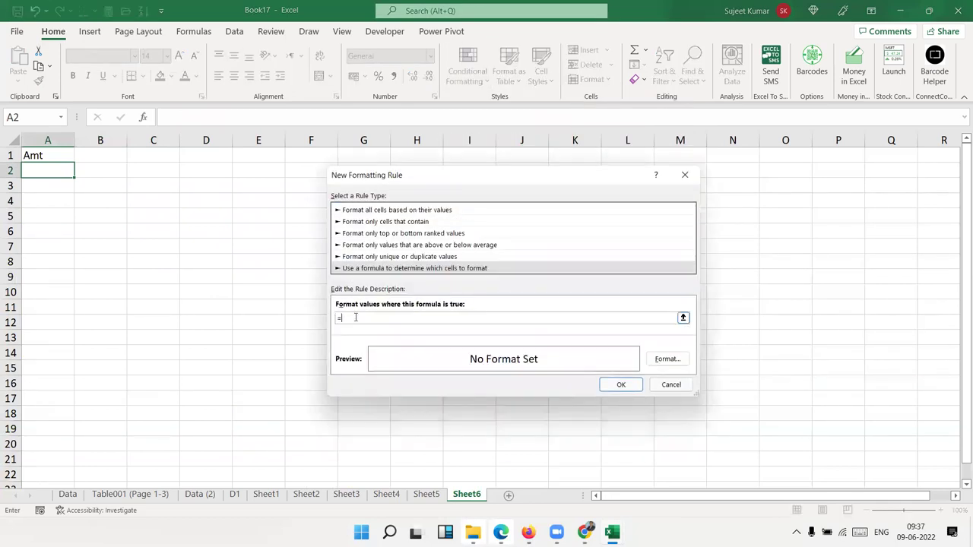
text(istext()
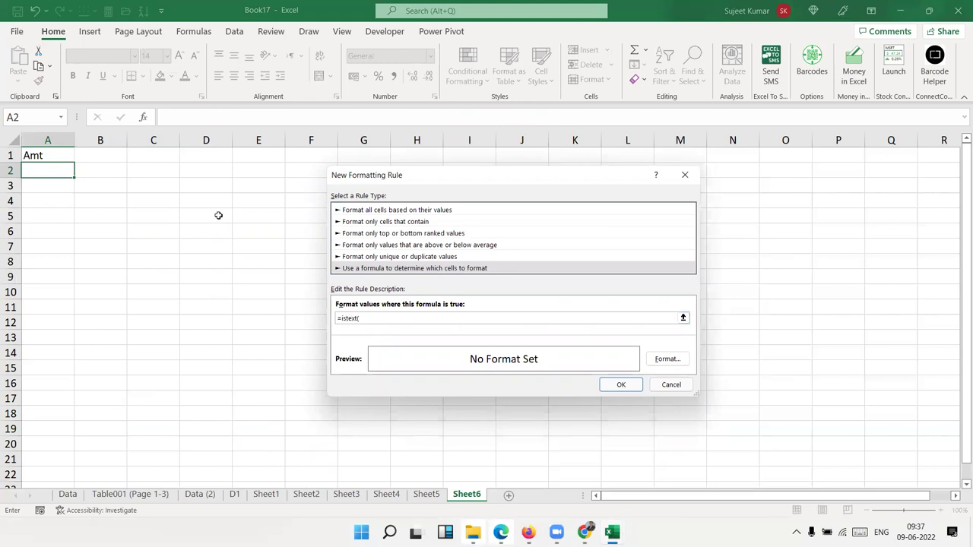
click(45, 171)
text())
click(658, 361)
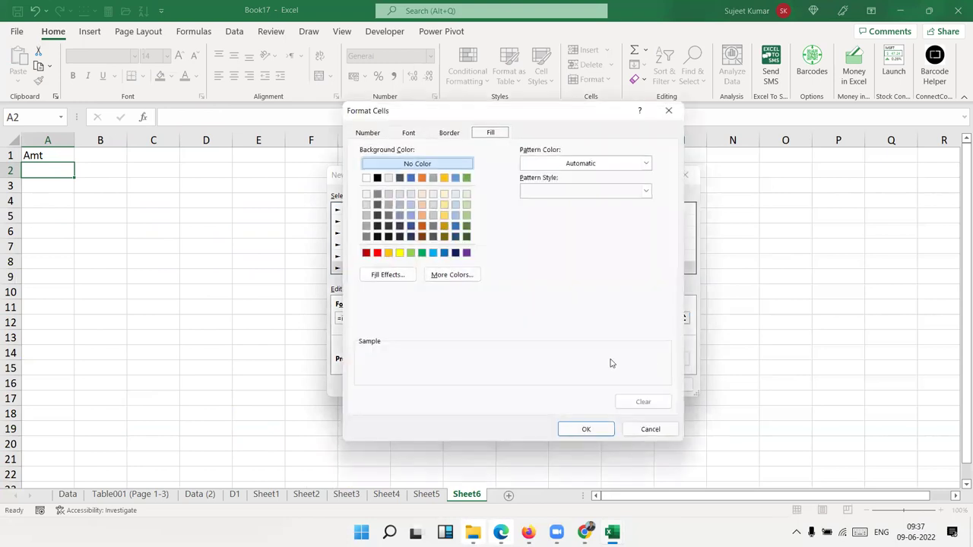
click(399, 253)
click(586, 429)
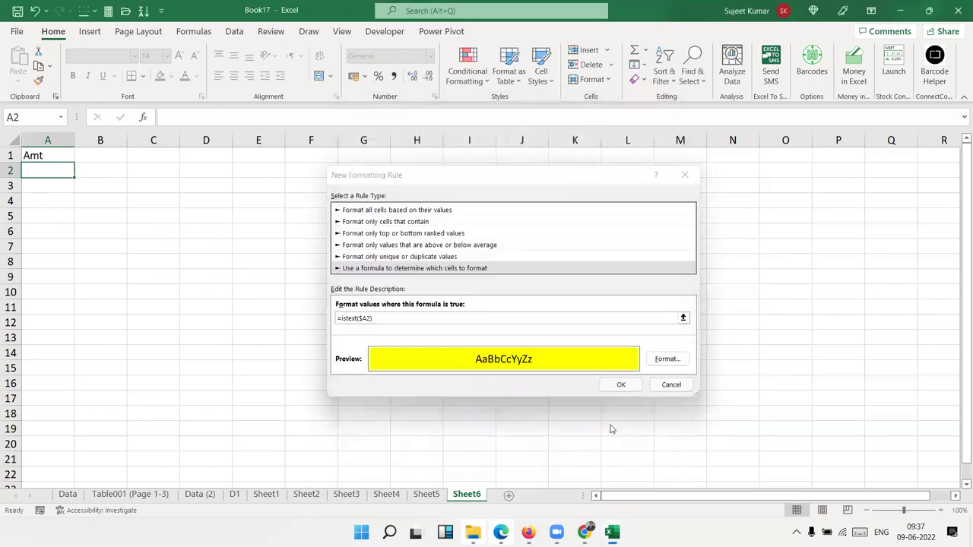
click(618, 384)
Step: Copy A2's rule down to A19, then enter 154 in A2 and asd in A3
click(38, 80)
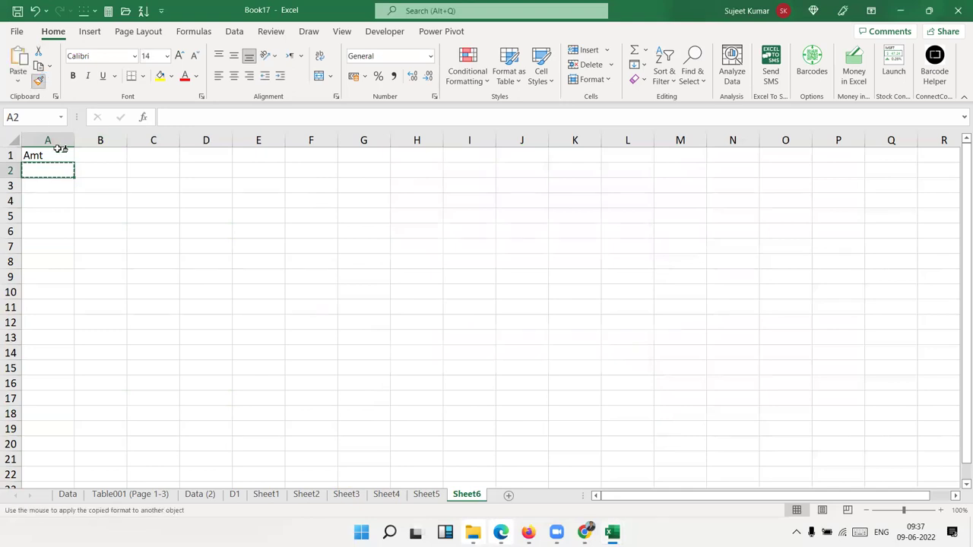
drag(61, 168, 65, 428)
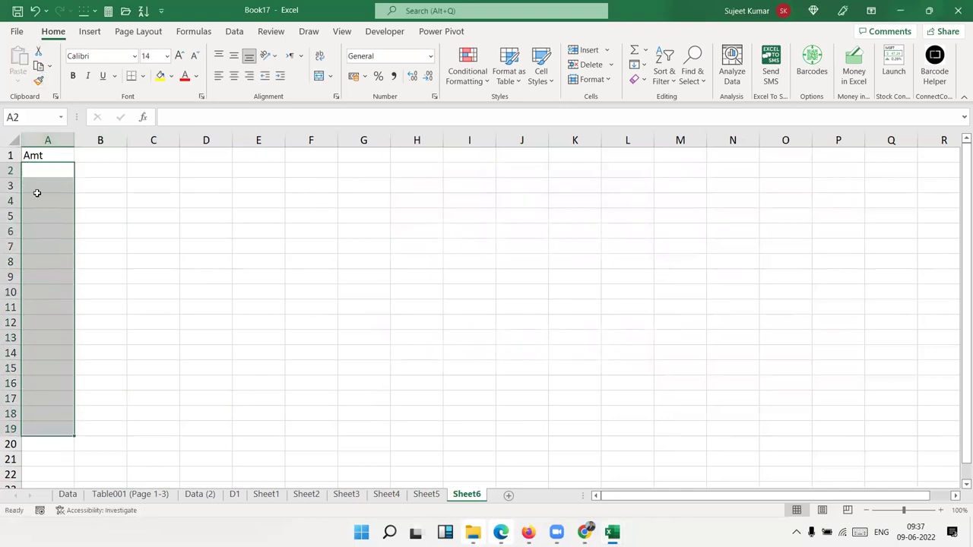
click(44, 170)
text(154)
key(Return)
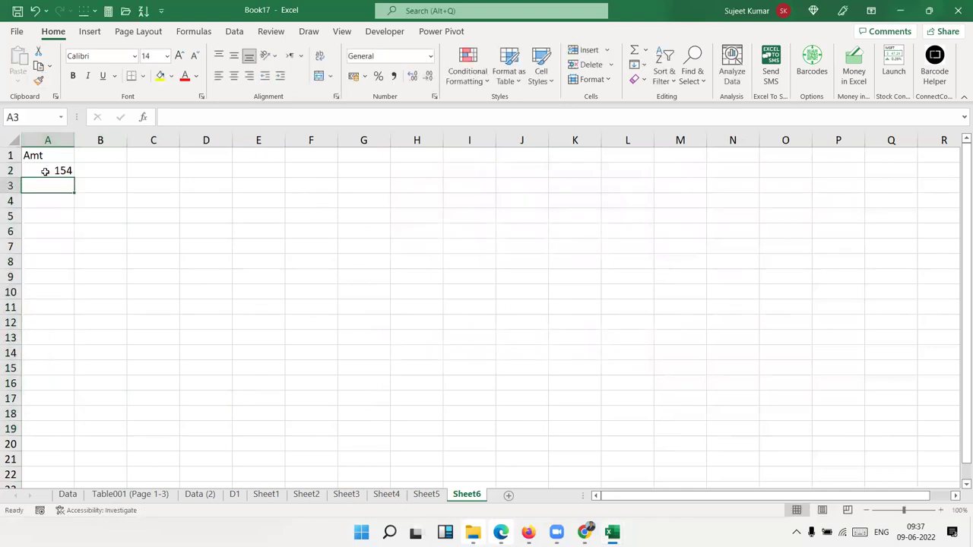
text(asd)
key(Return)
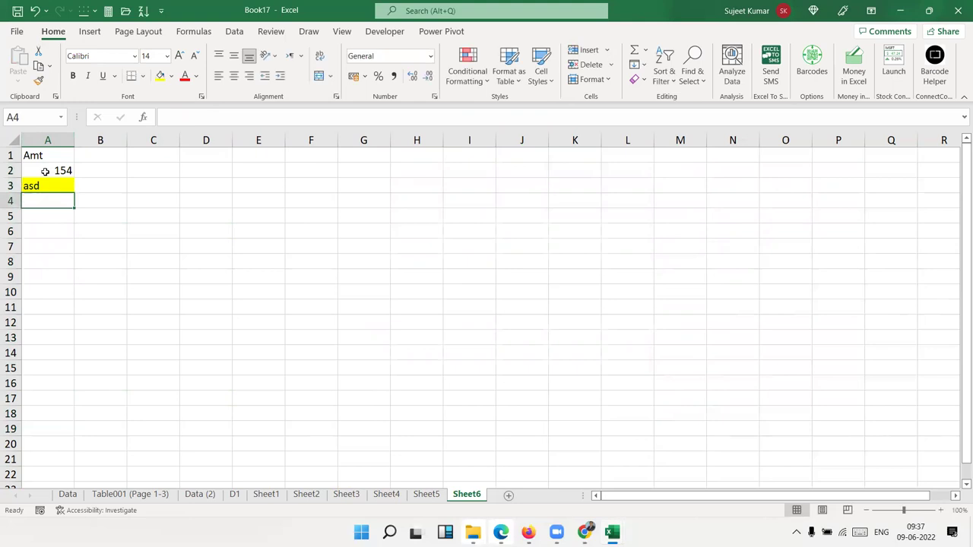